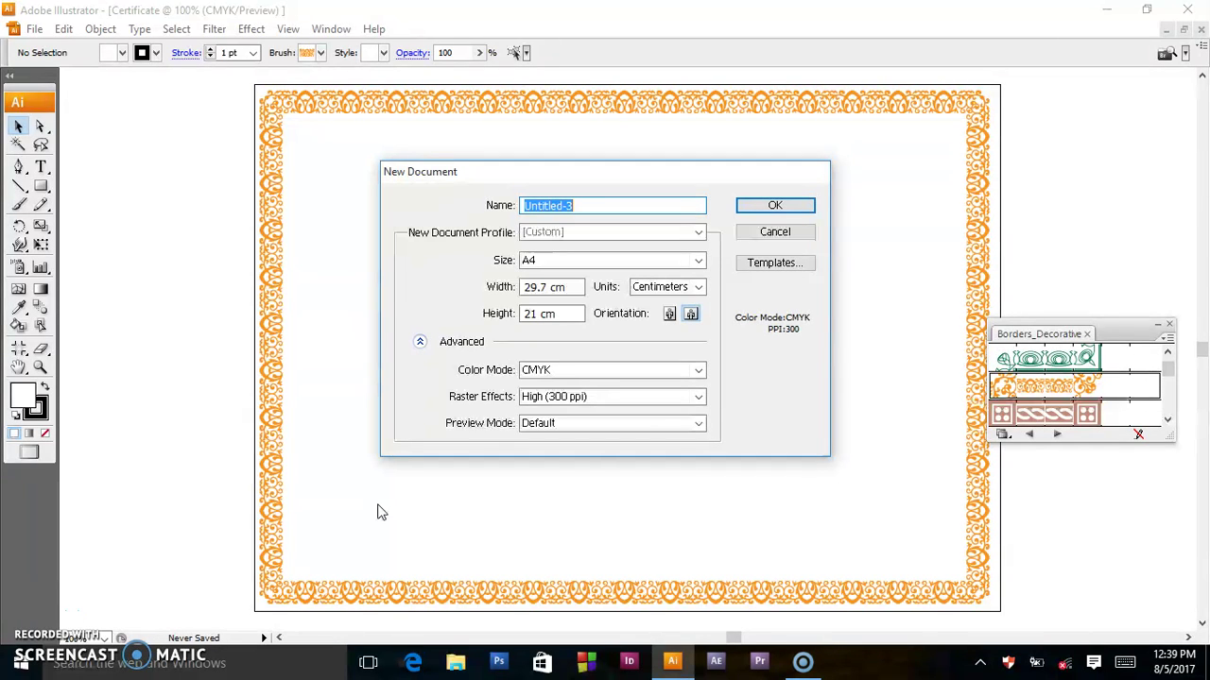
Create a document named Certificate, A4 landscape at 29.7 × 21 cm in CMYK
type("Cer")
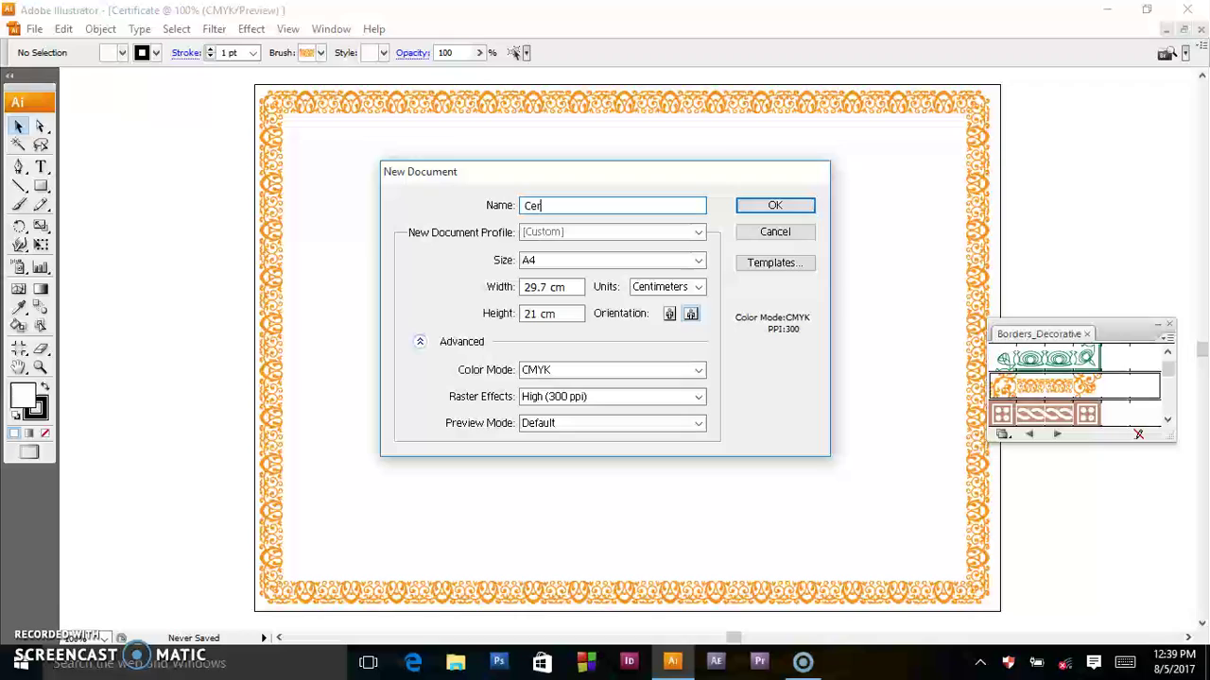
type("tificate")
left_click(539, 297)
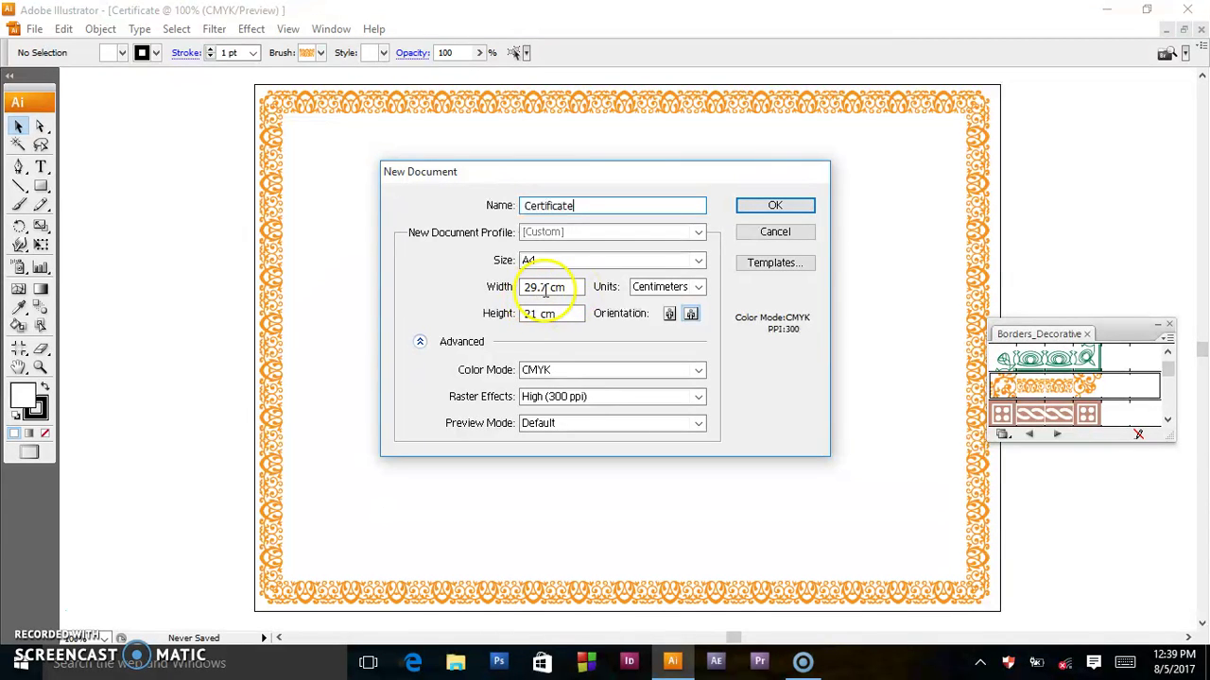
left_click(546, 288)
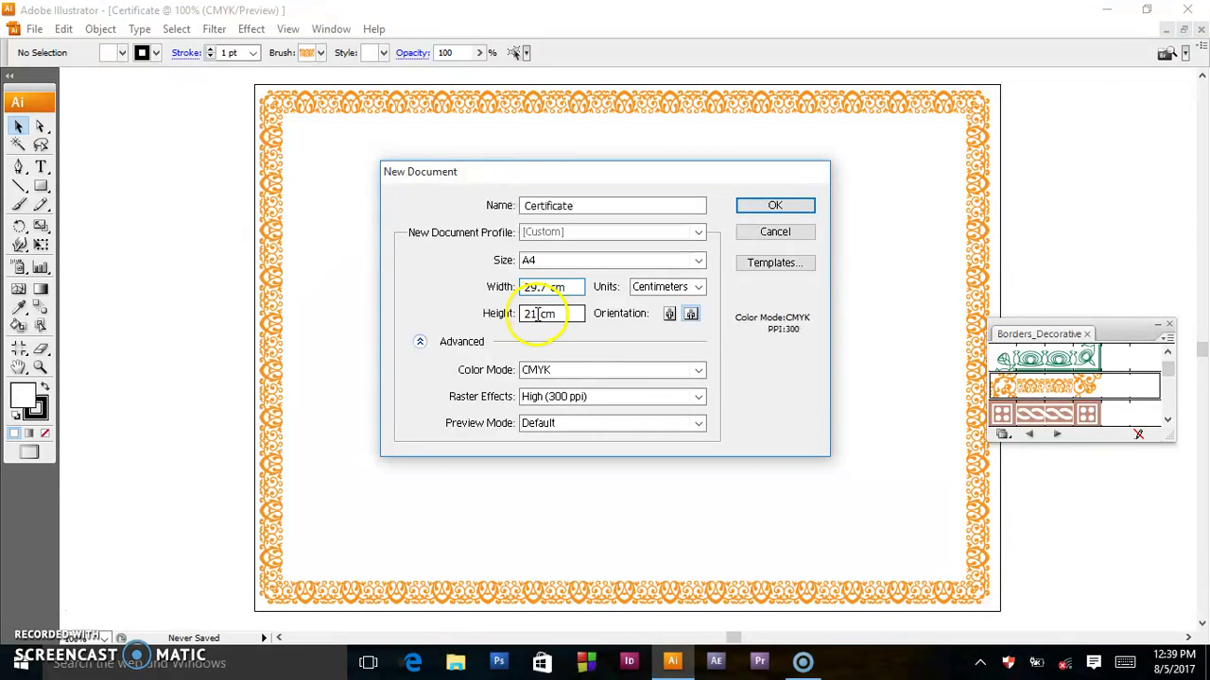
left_click(537, 314)
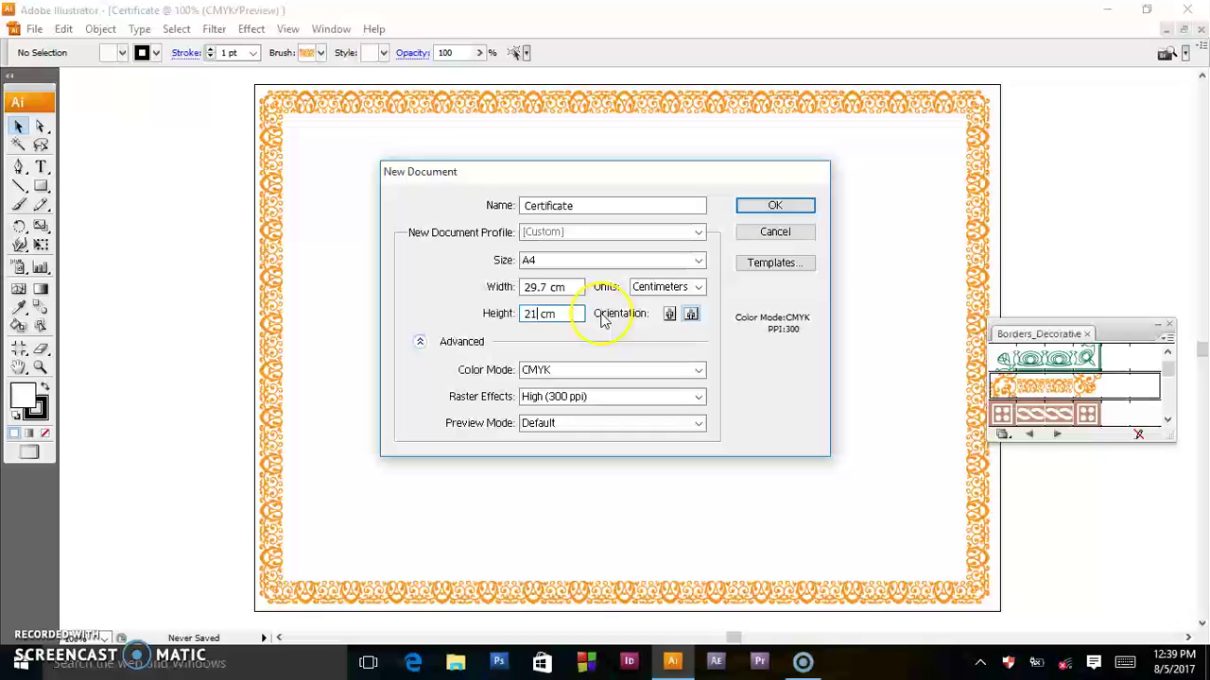
left_click(545, 285)
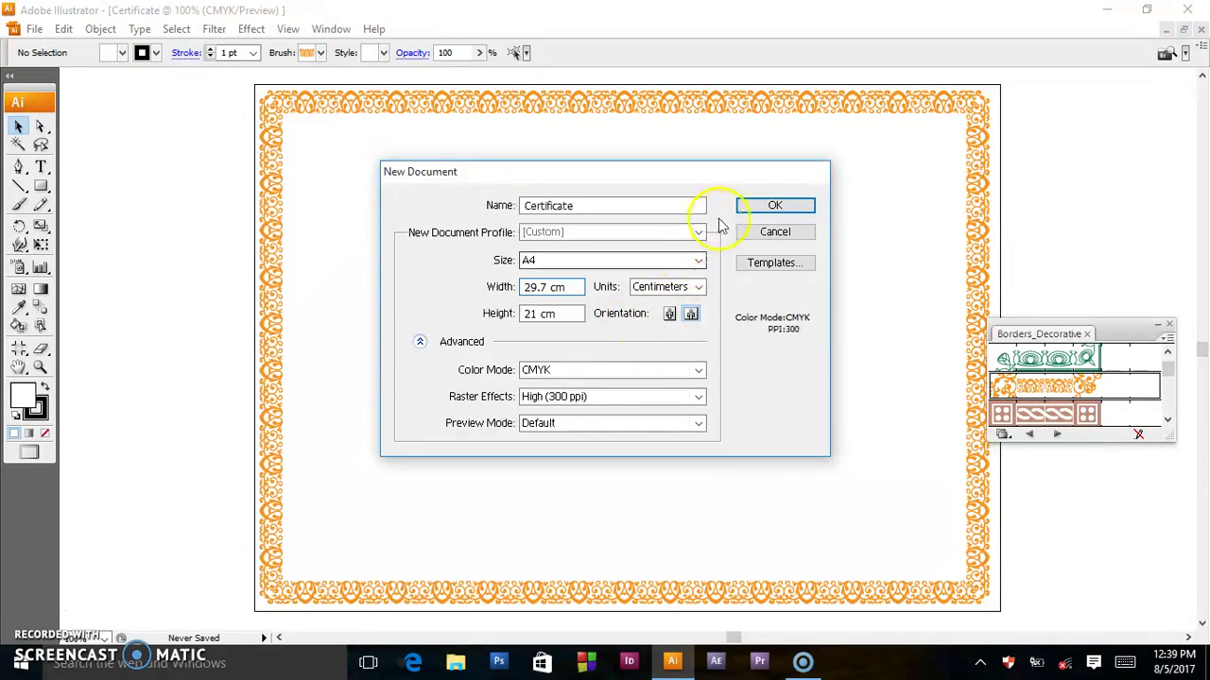
left_click(756, 207)
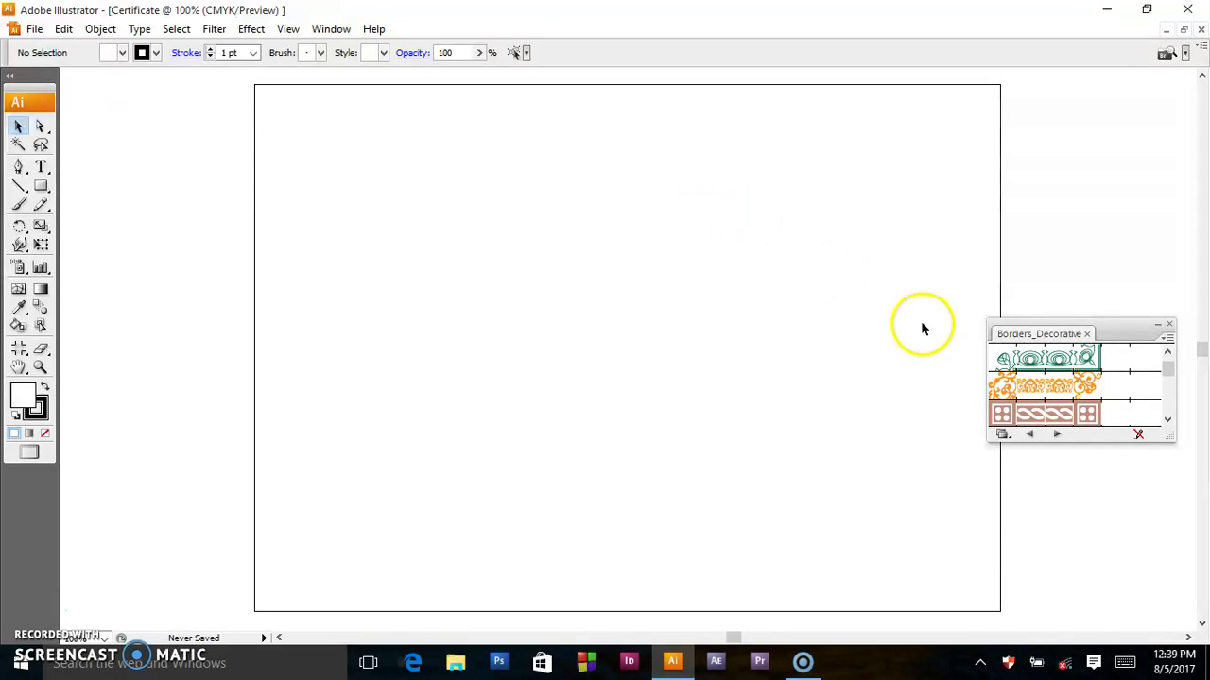
Draw a rectangle from the artboard's top-left to bottom-right corner, covering the full 29.7 × 21 cm page
left_click(1169, 325)
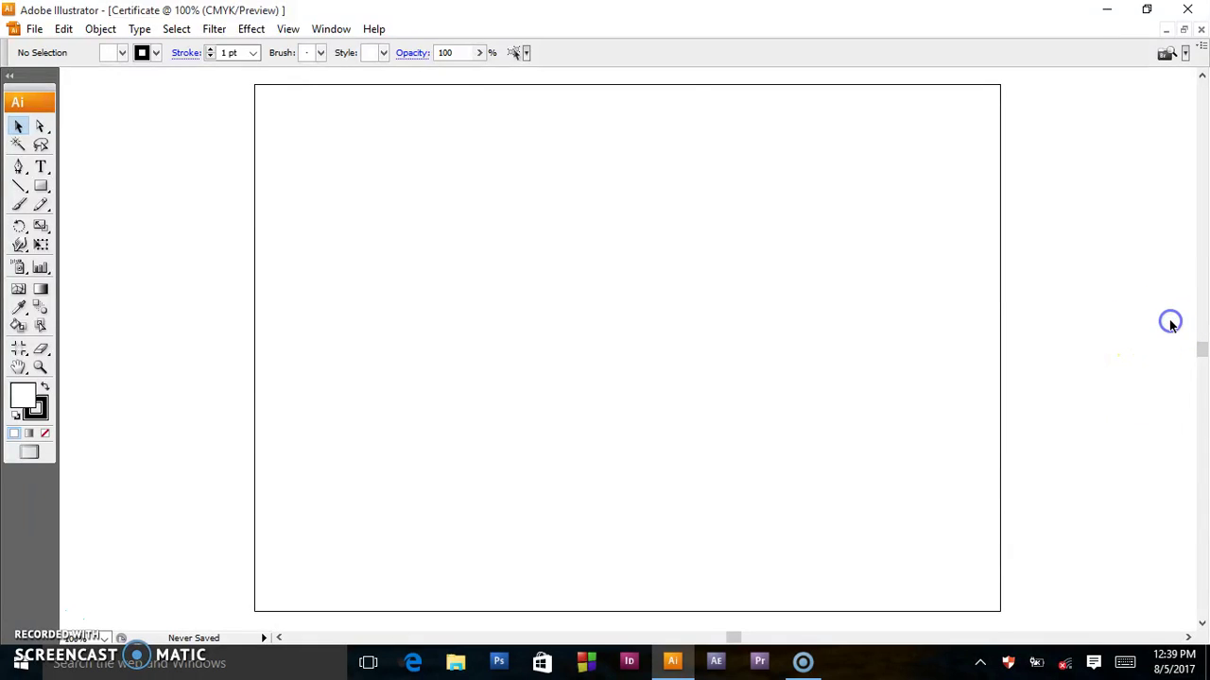
left_click(41, 189)
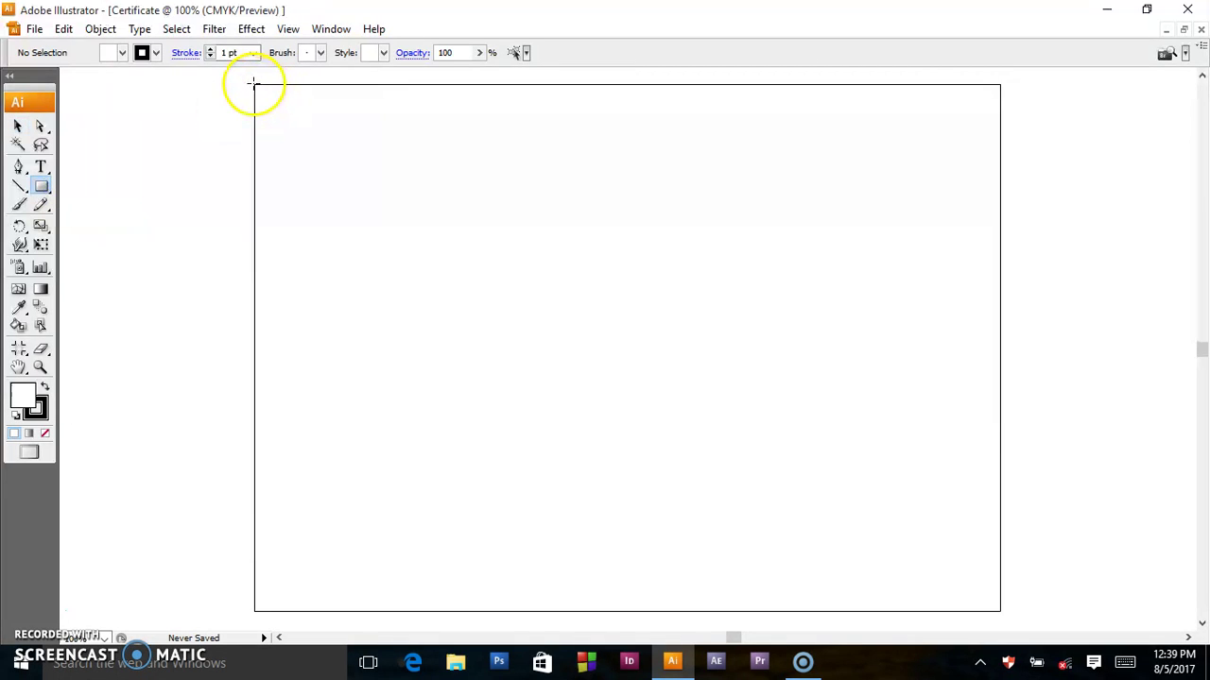
mouse_move(253, 84)
left_mouse_down()
mouse_move(613, 284)
mouse_move(750, 332)
mouse_move(897, 419)
mouse_move(993, 511)
mouse_move(1001, 611)
left_mouse_up()
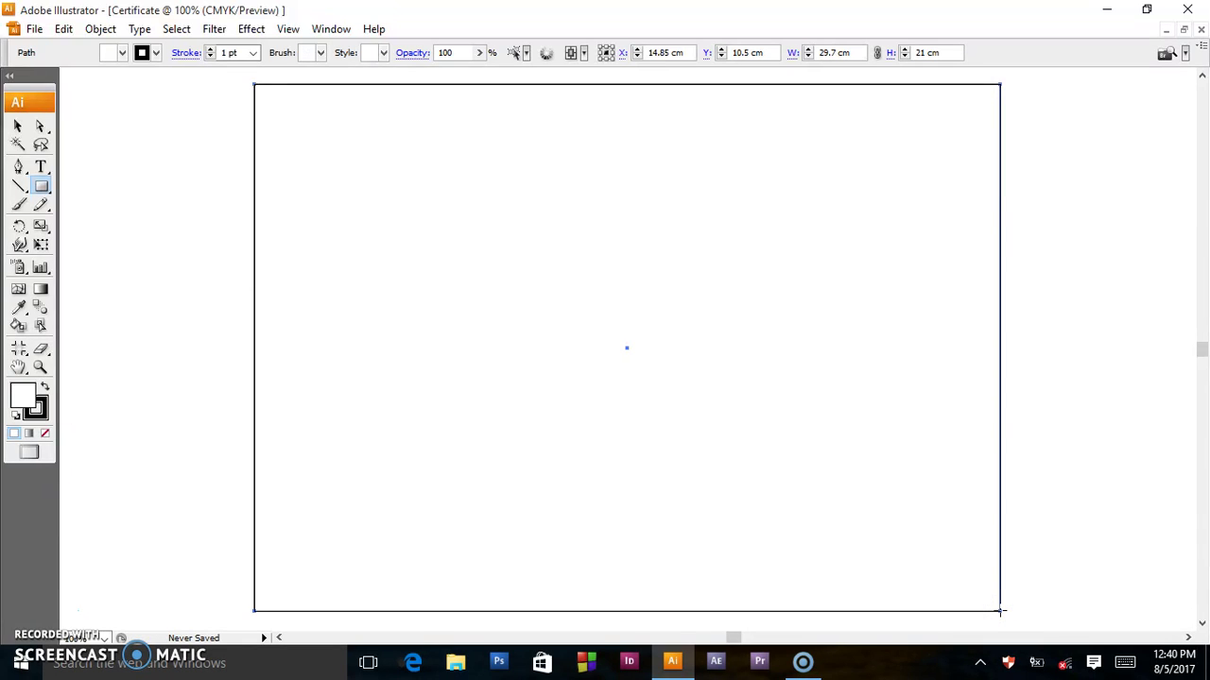
left_click(16, 124)
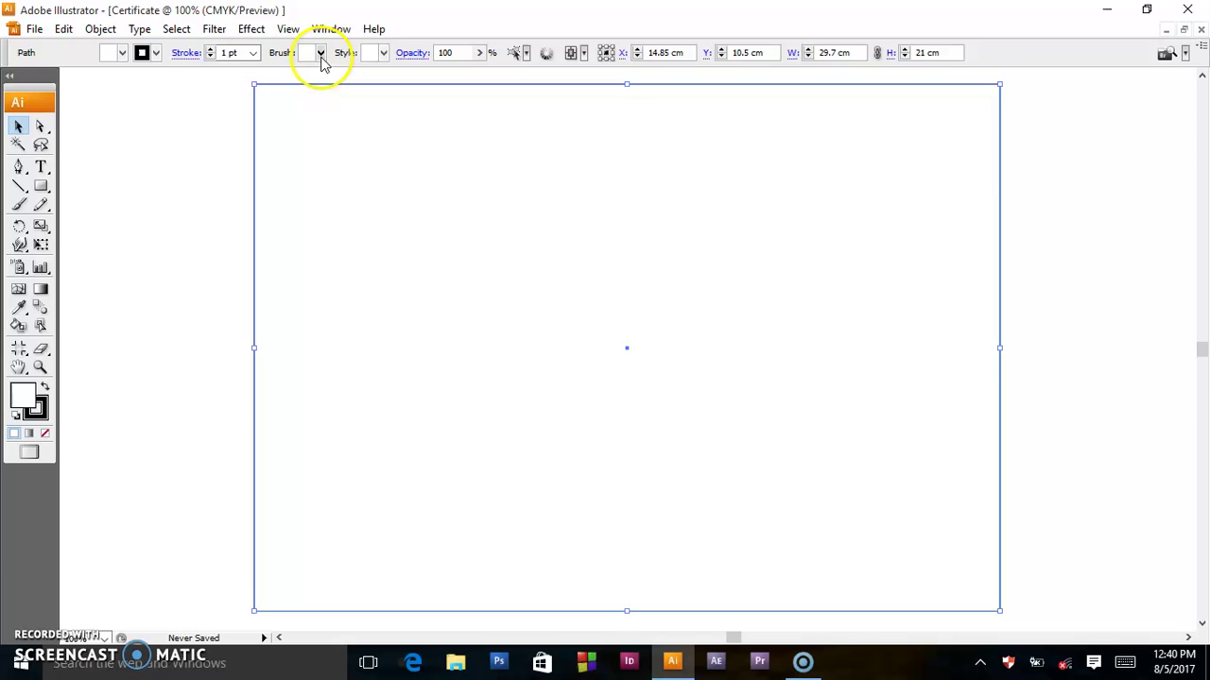
Load the Borders > Borders_Decorative brush library and position its panel beside the artboard
left_click(320, 53)
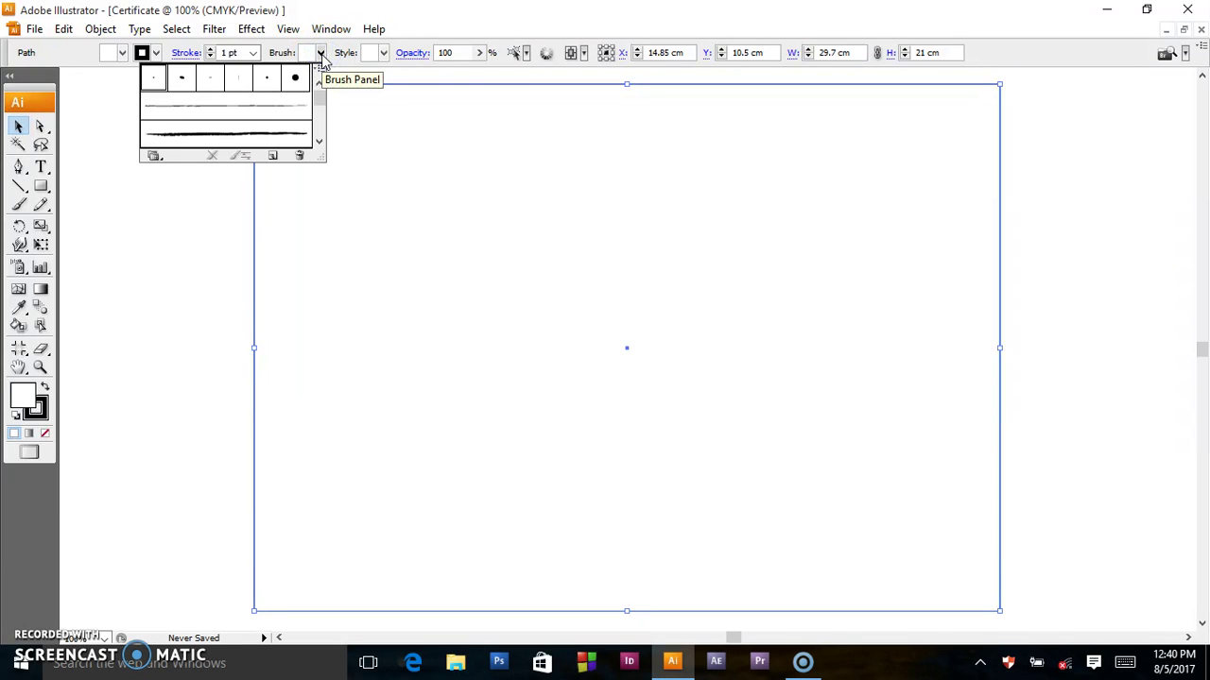
left_click(155, 157)
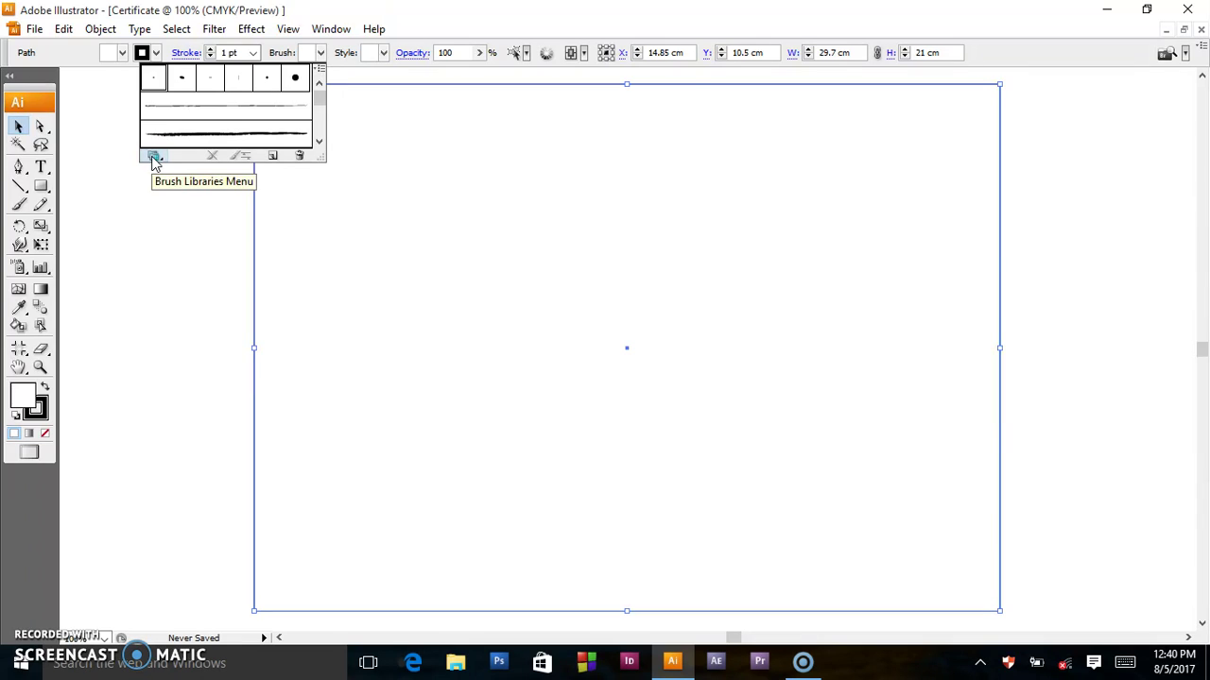
left_click(154, 157)
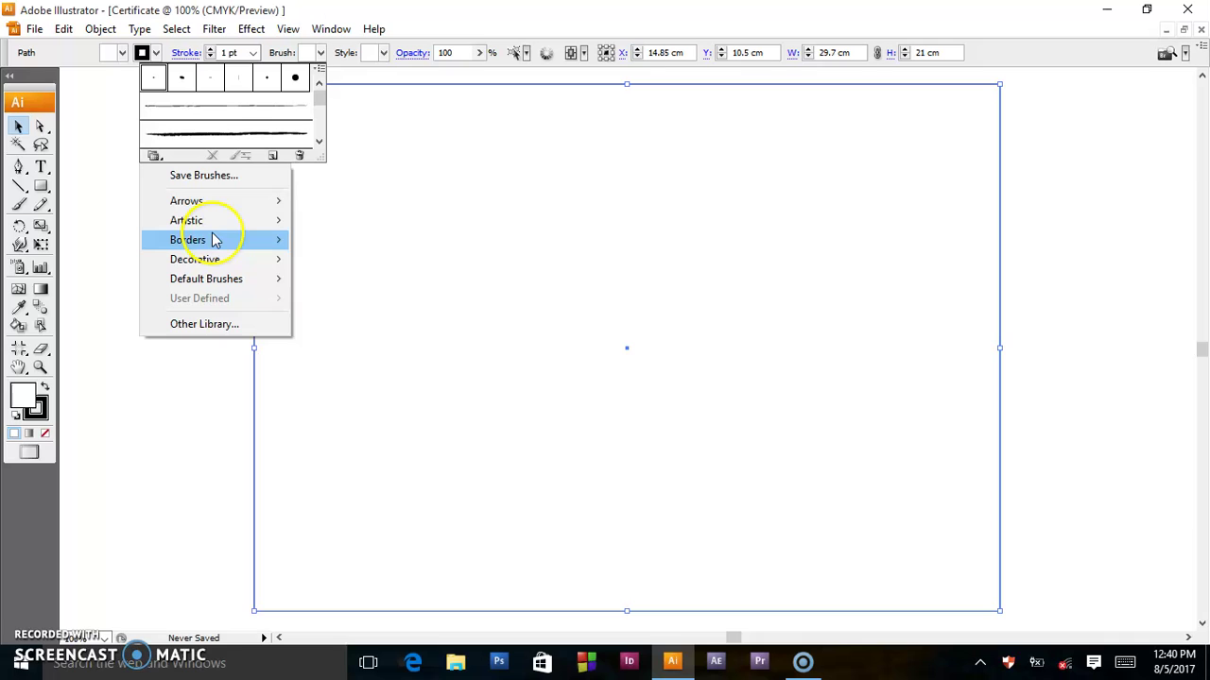
mouse_move(188, 240)
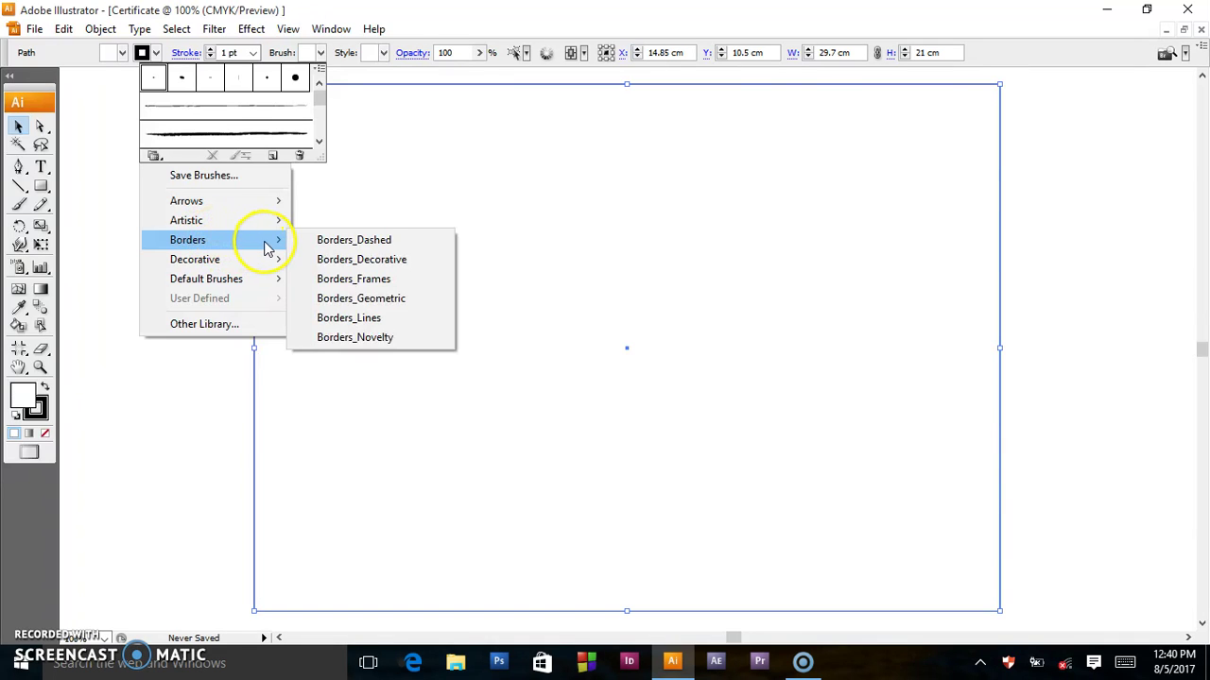
left_click(342, 263)
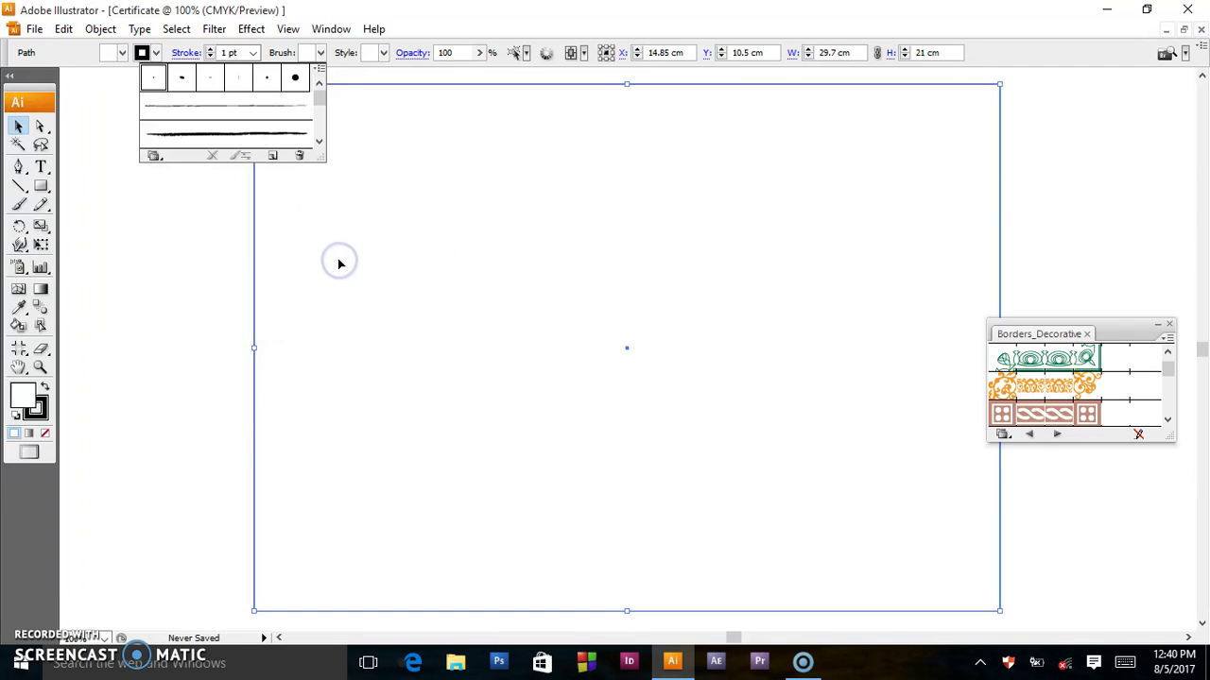
mouse_move(1127, 326)
left_mouse_down()
mouse_move(1074, 262)
mouse_move(927, 239)
left_mouse_up()
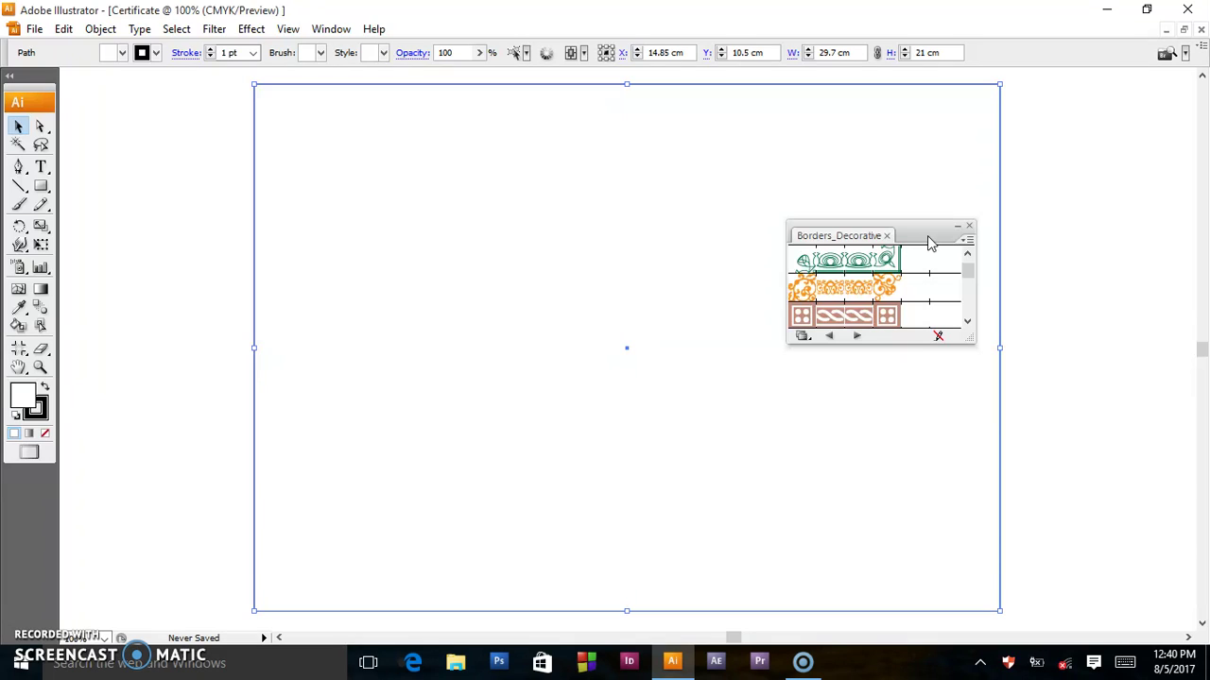
left_click(964, 324)
left_click(912, 237)
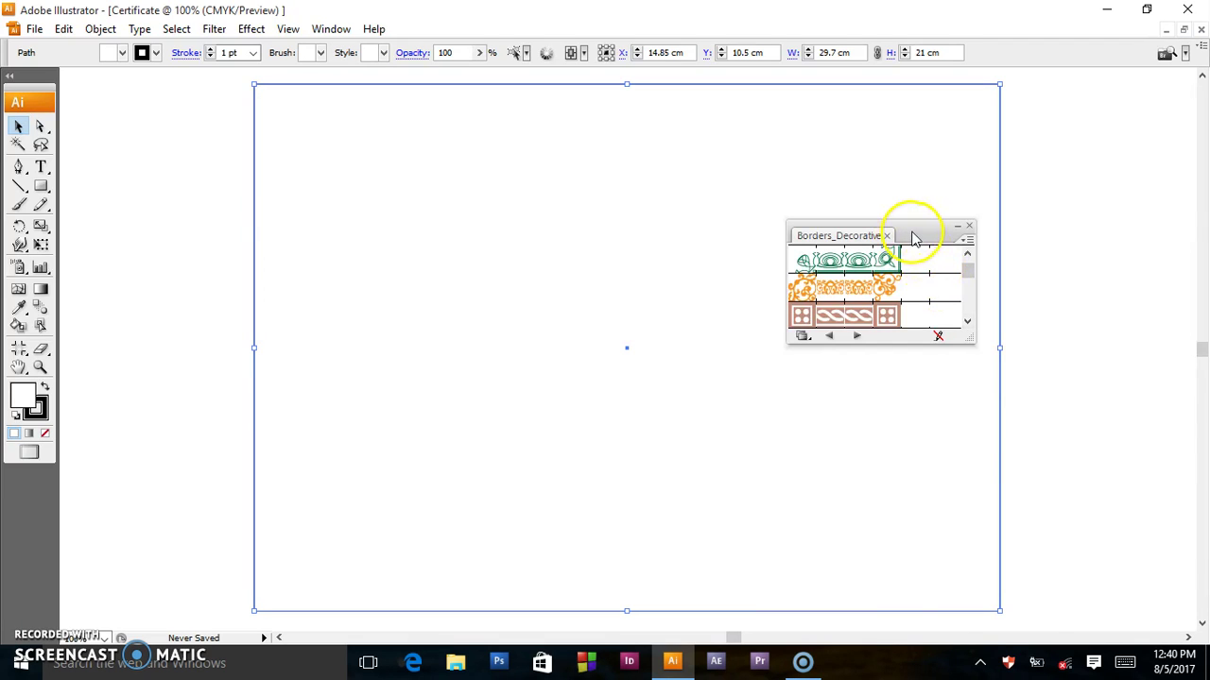
mouse_move(915, 236)
left_mouse_down()
mouse_move(929, 233)
mouse_move(650, 180)
mouse_move(905, 229)
mouse_move(1024, 179)
mouse_move(1052, 304)
mouse_move(1076, 296)
left_mouse_up()
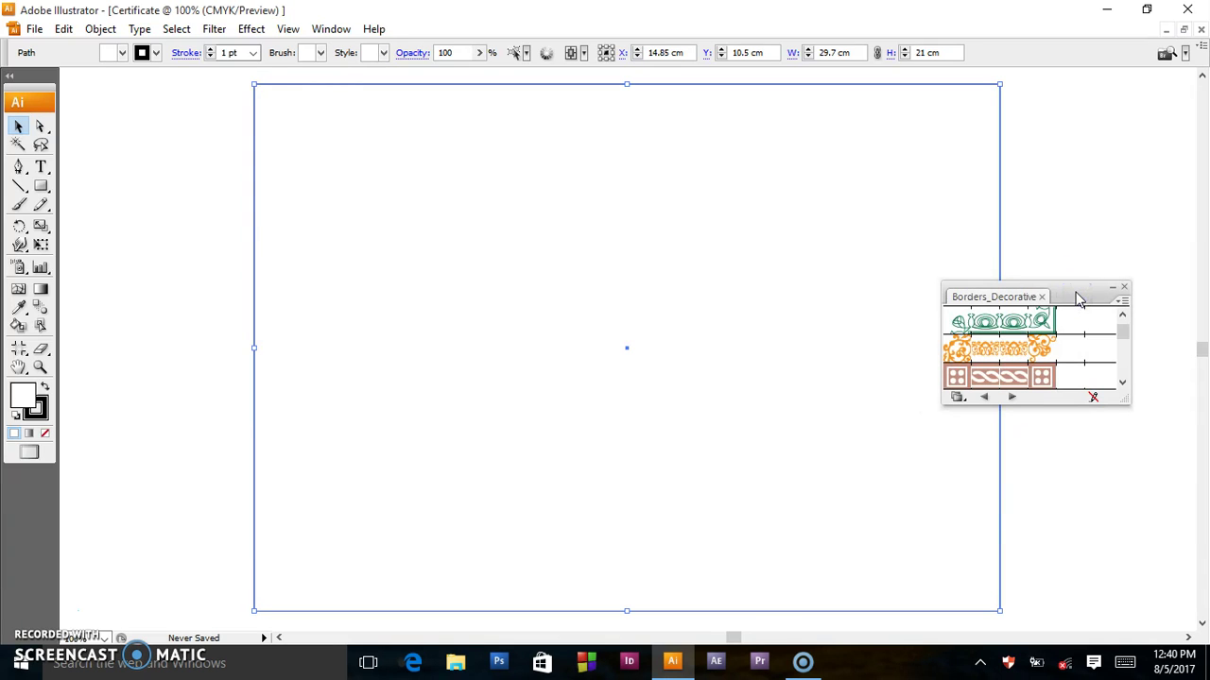
Preview several decorative border brushes on the frame: green, orange, pink-blue, teal oval, zigzag, diamond, purple
left_click(1022, 325)
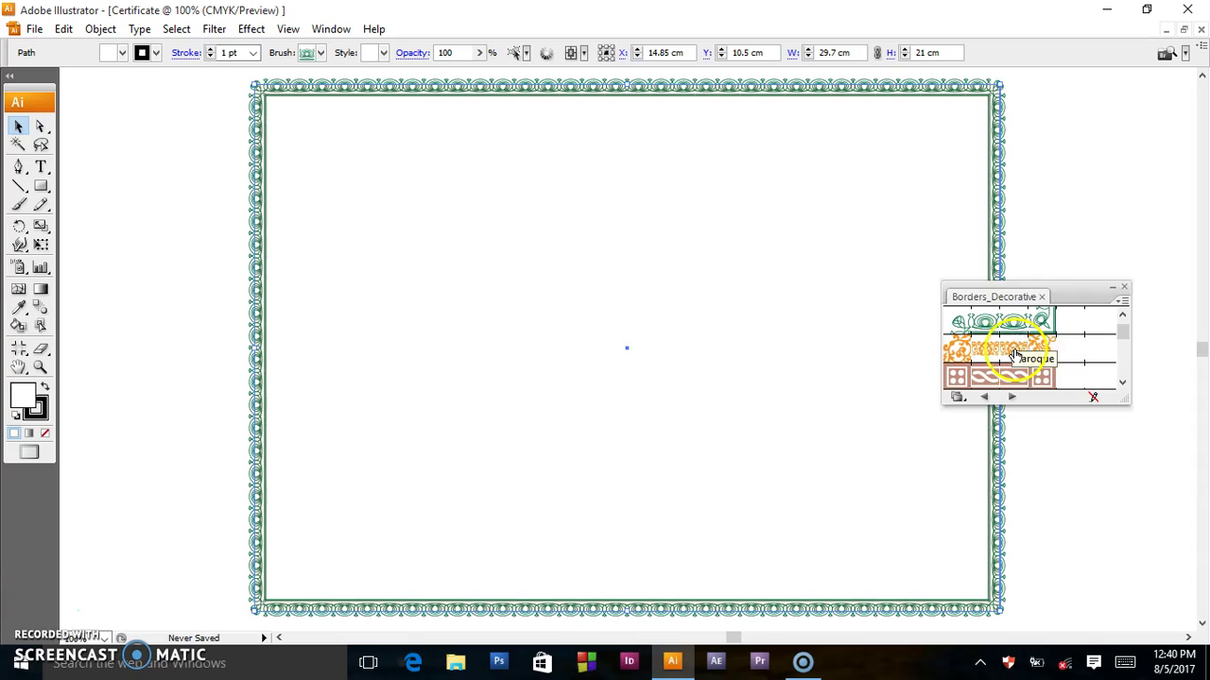
left_click(1014, 351)
left_click(1022, 379)
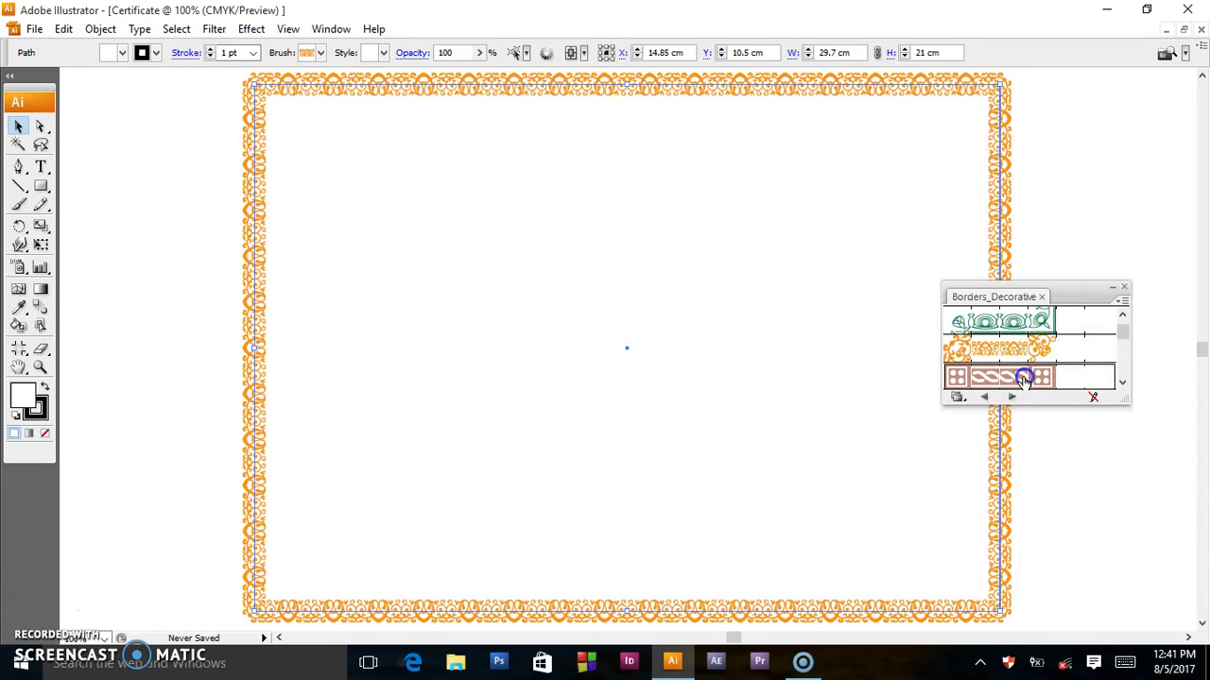
left_click(1123, 384)
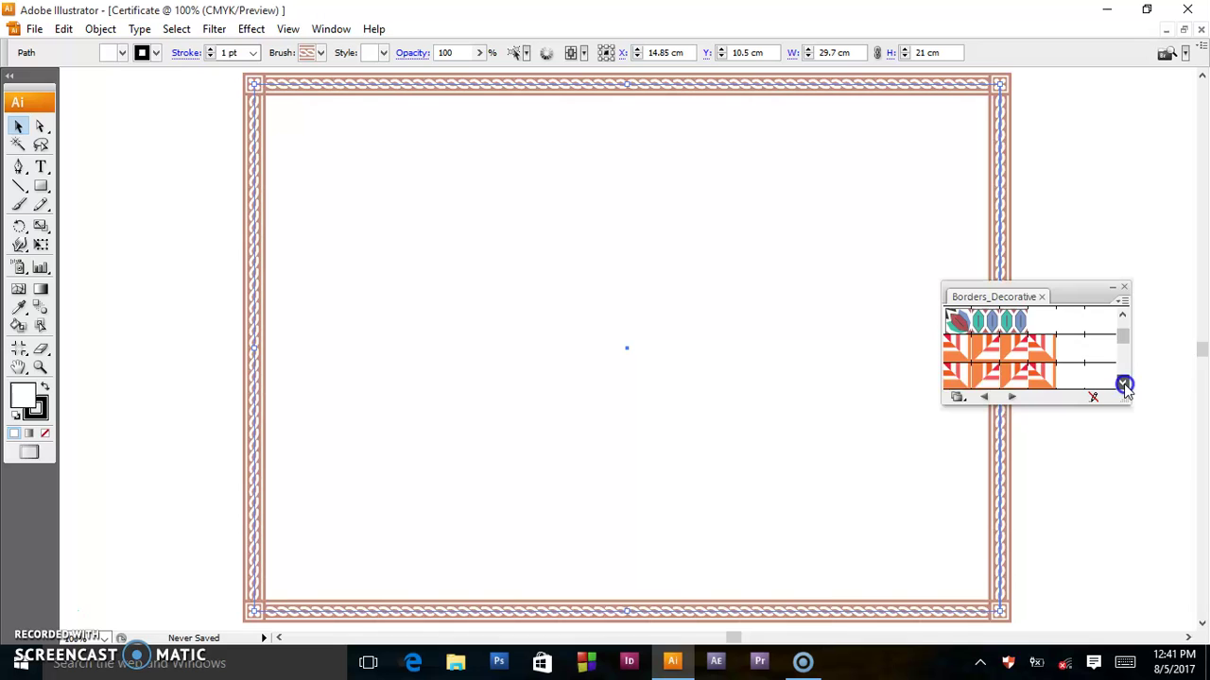
left_click(1002, 321)
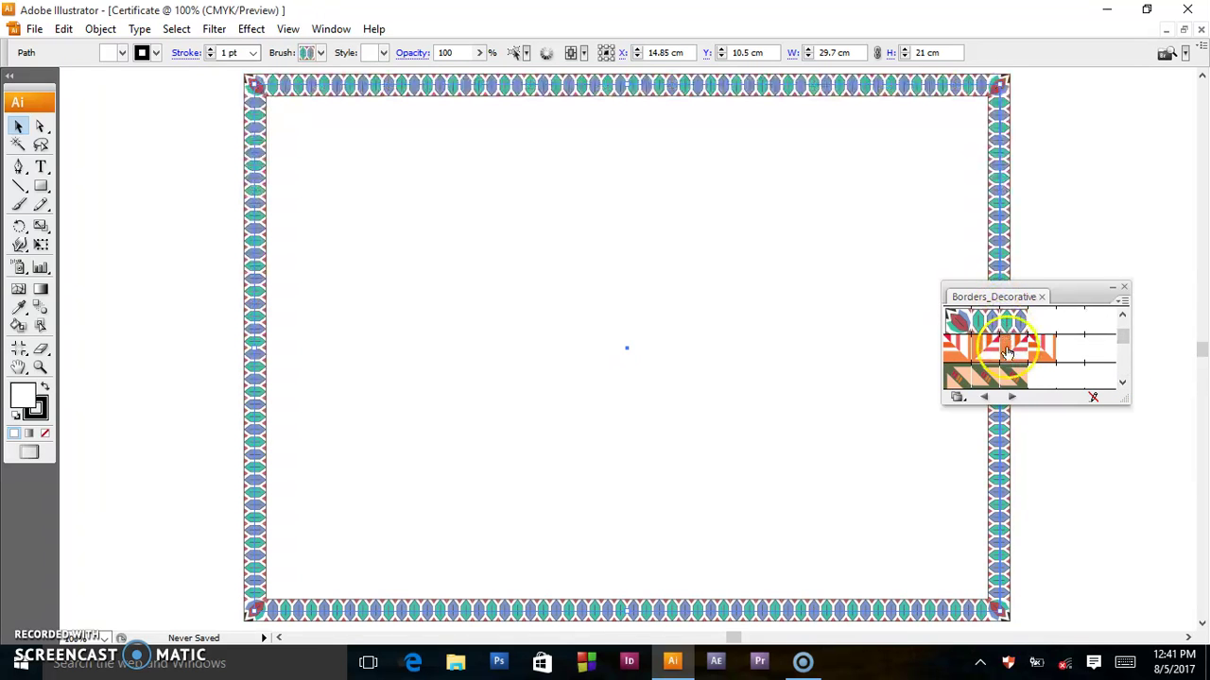
left_click(1007, 354)
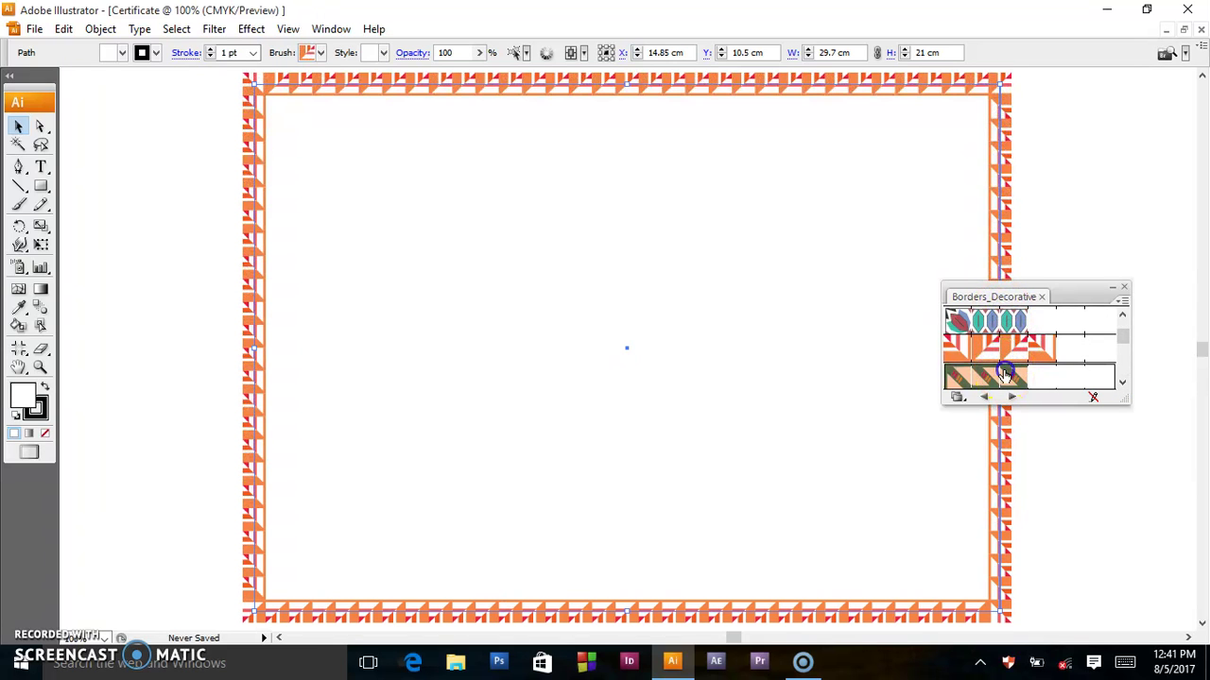
left_click(992, 378)
left_click(1123, 384)
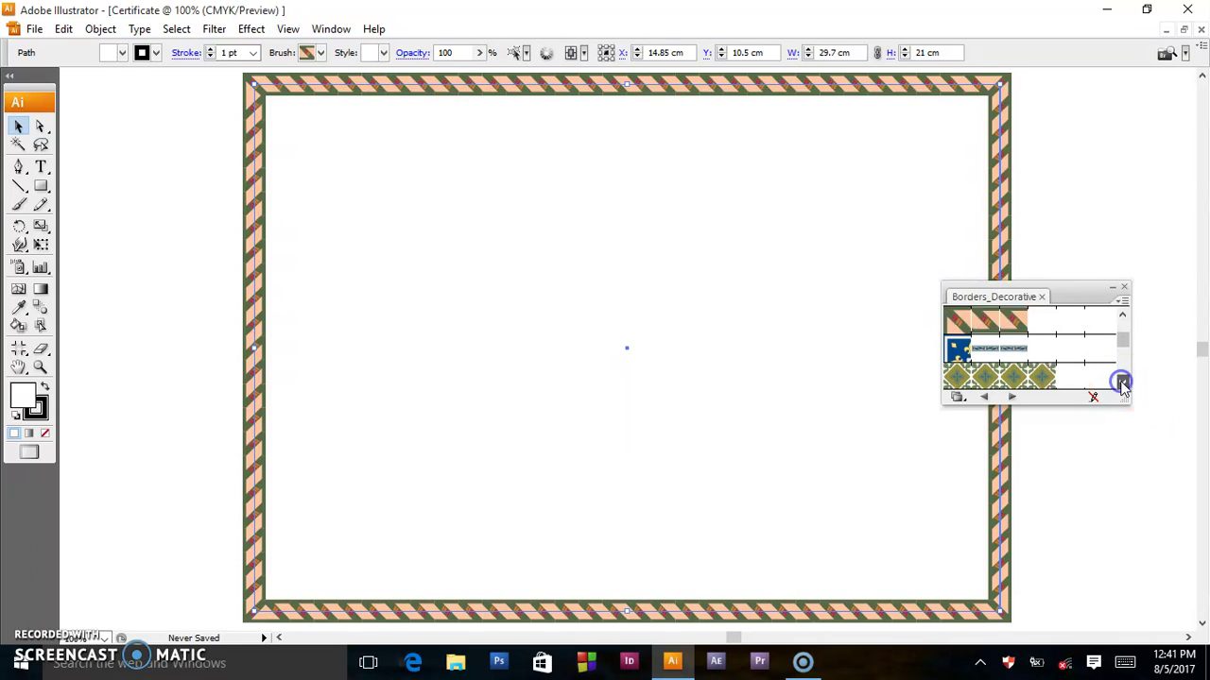
left_click(1028, 349)
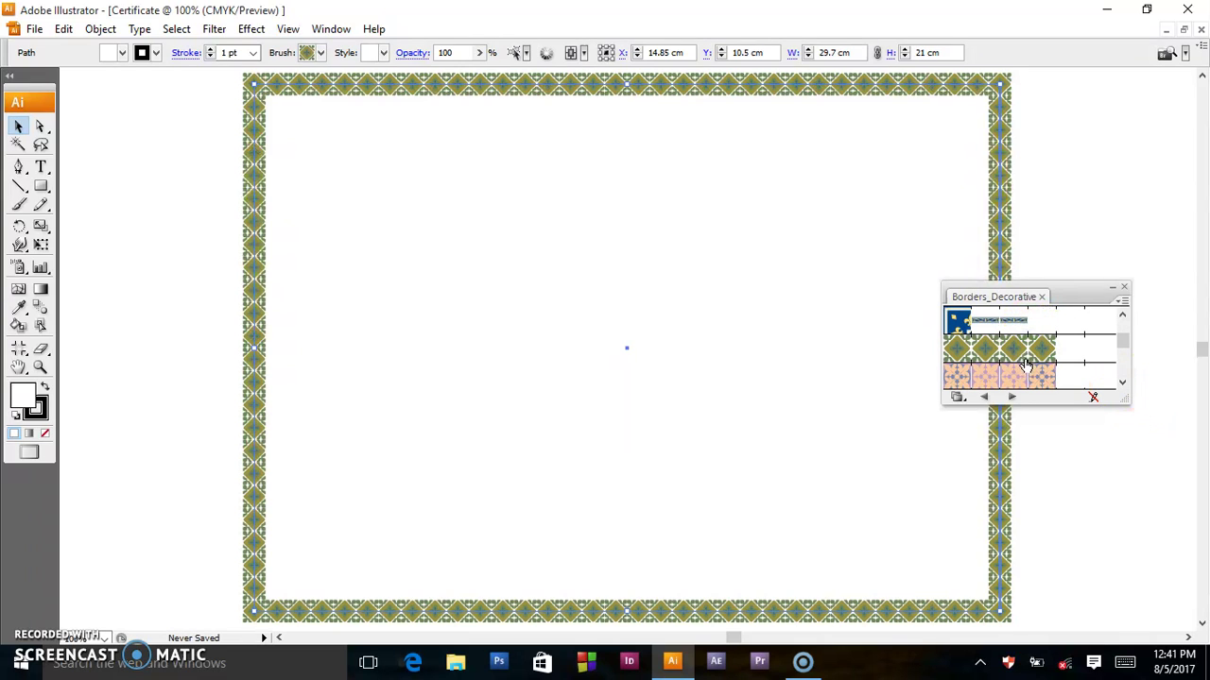
left_click(1026, 368)
left_click(1122, 382)
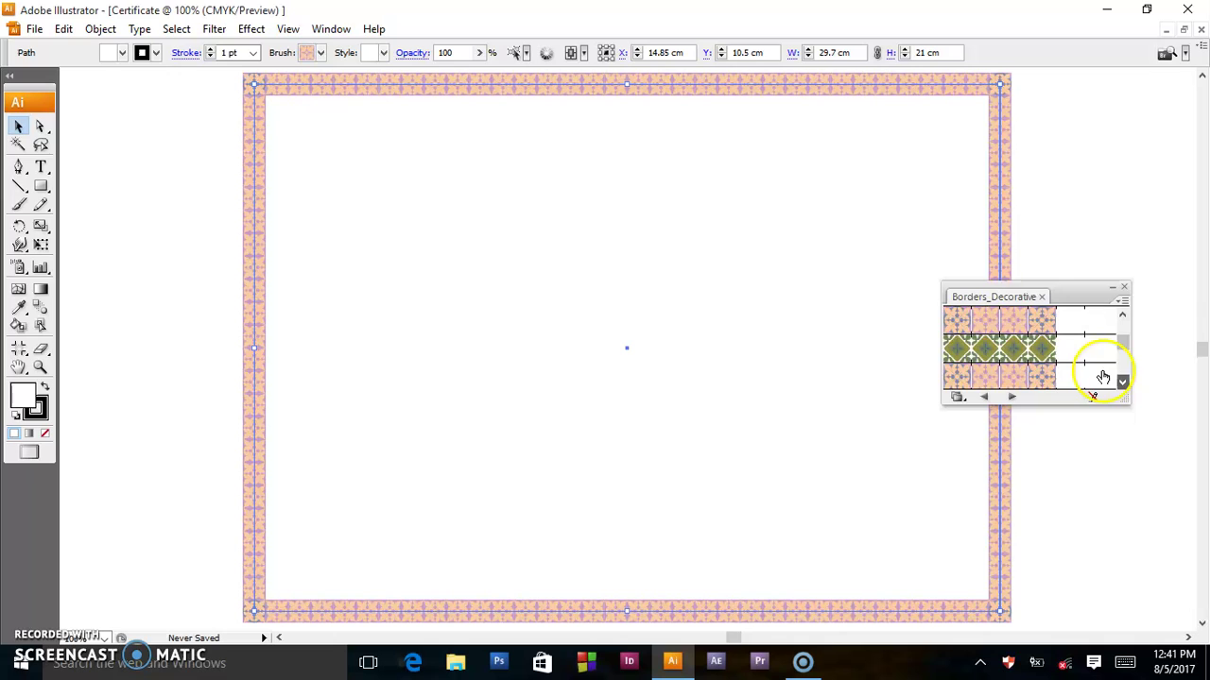
left_click(1044, 352)
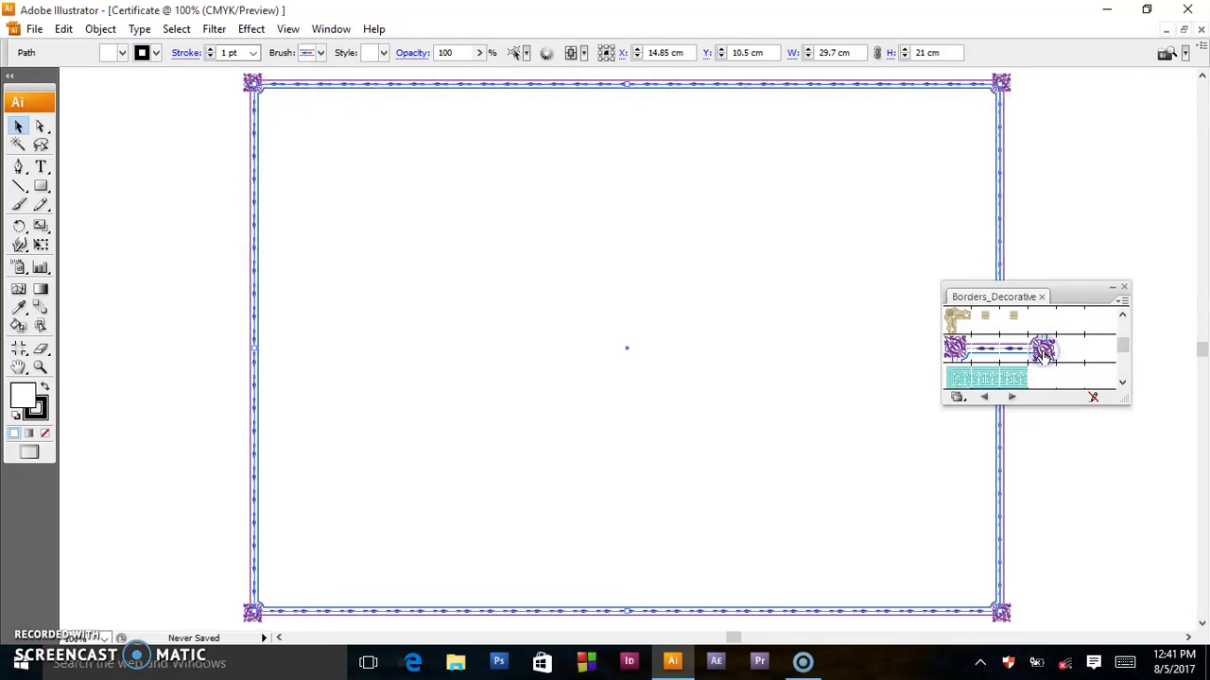
left_click(1121, 383)
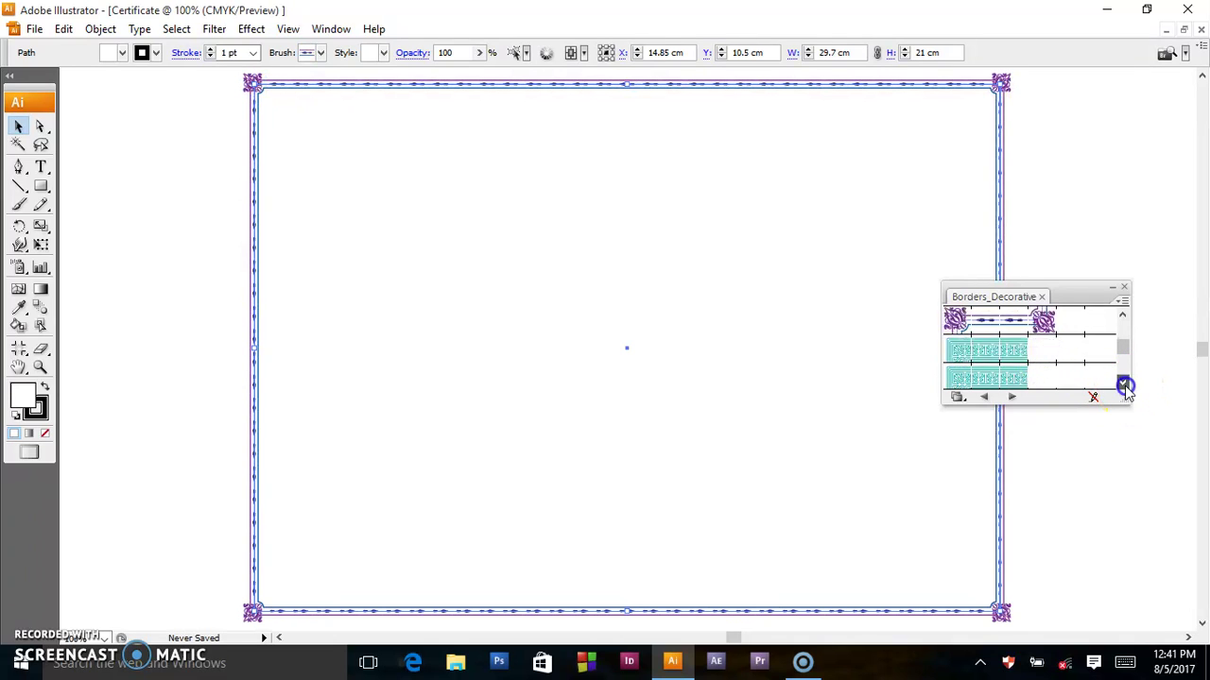
Try the Marjoram, Greek-key and Rococo borders, then settle on the orange decorative border
left_click(1019, 348)
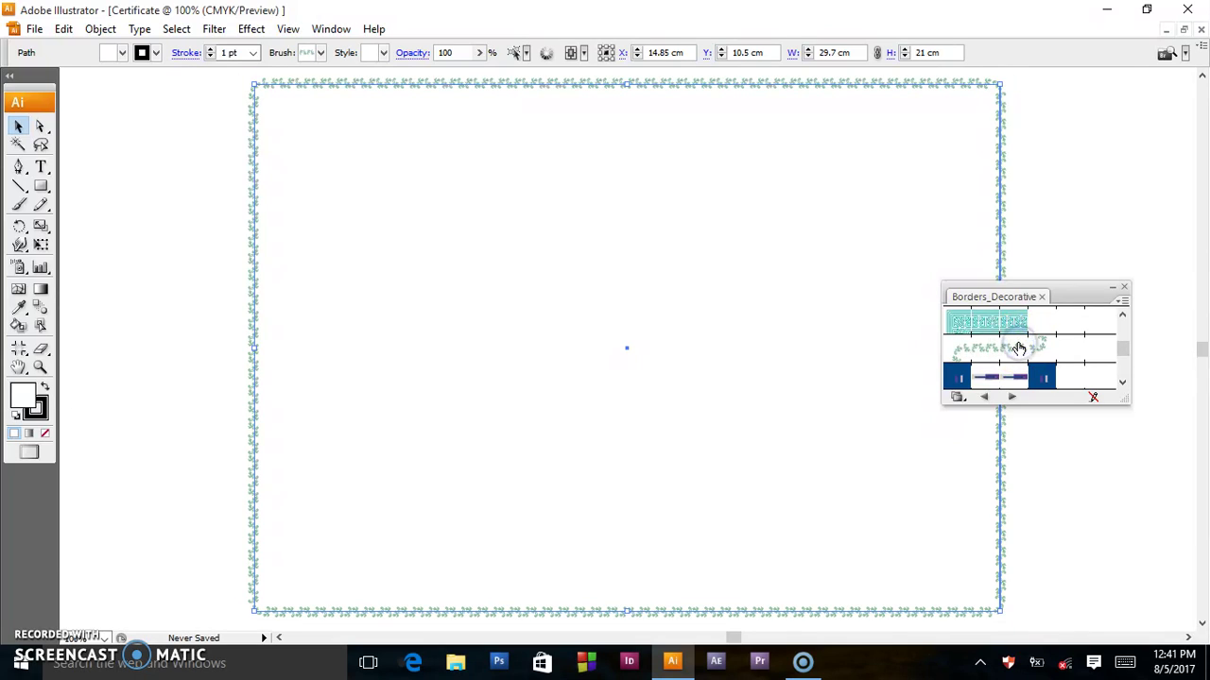
left_click(1041, 378)
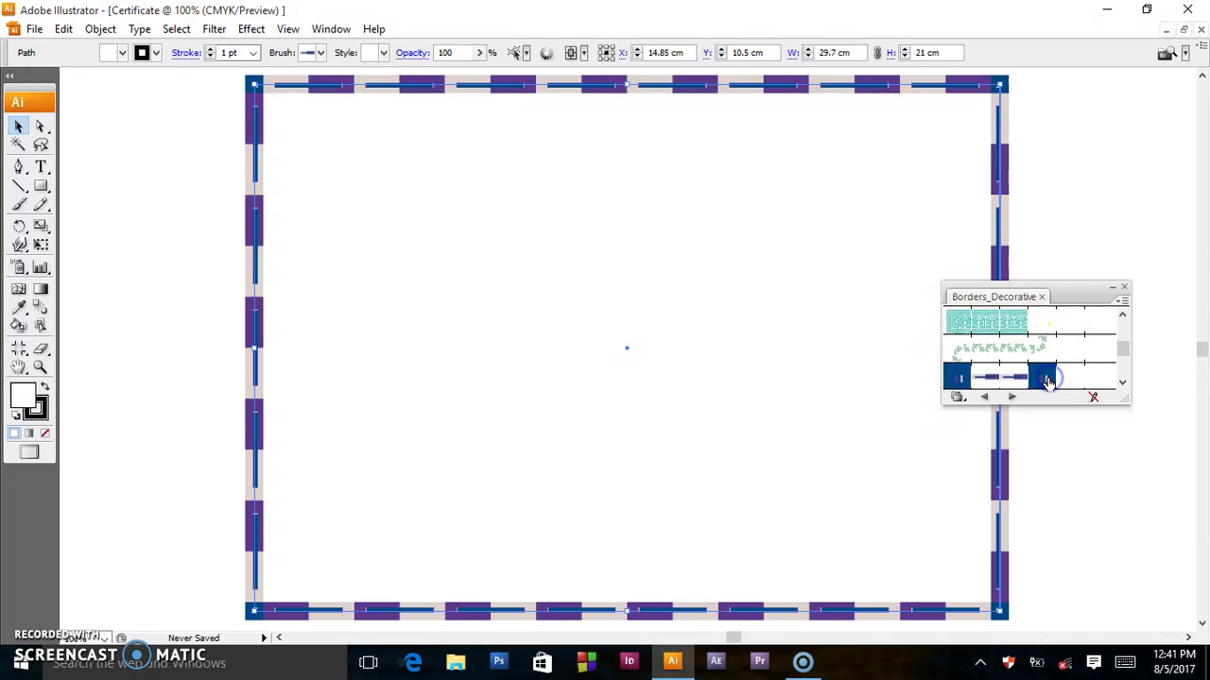
left_click(1122, 383)
left_click(1122, 382)
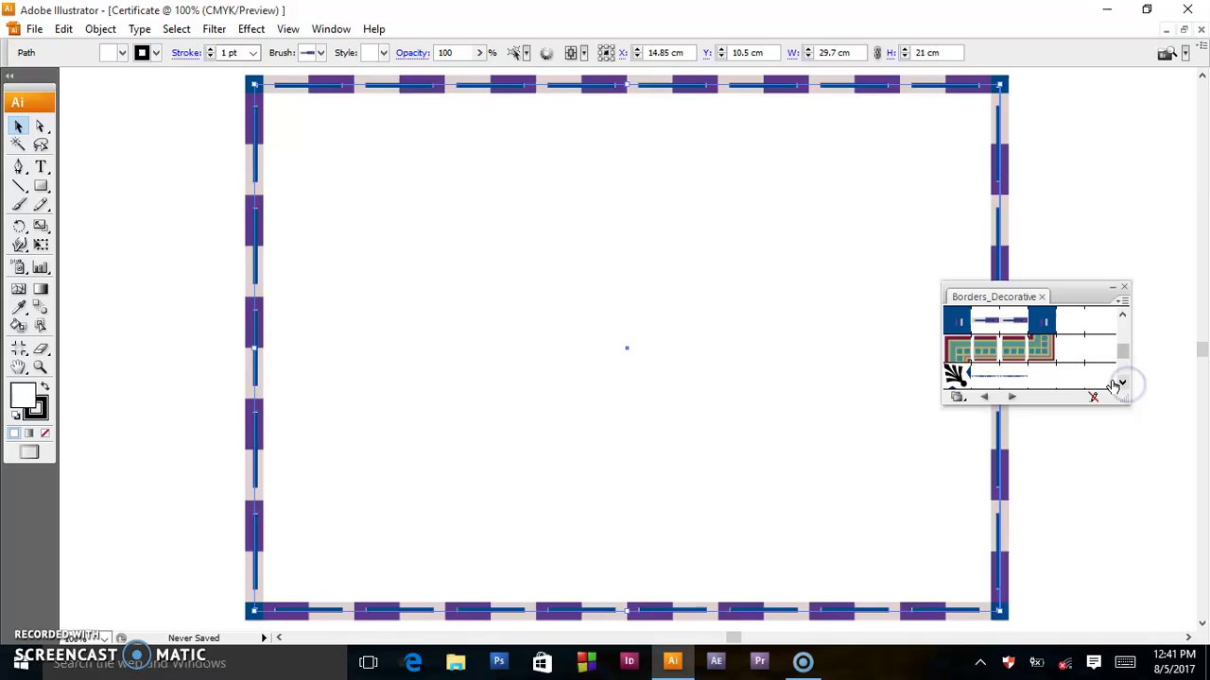
left_click(1047, 372)
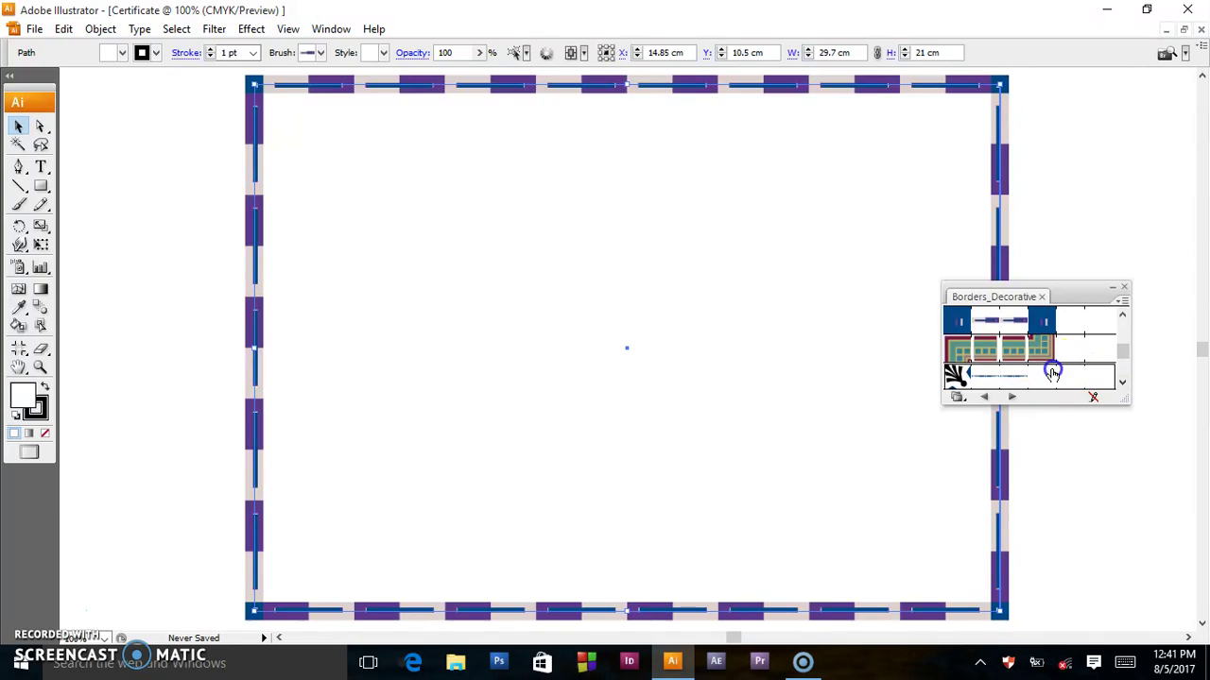
left_click(1122, 383)
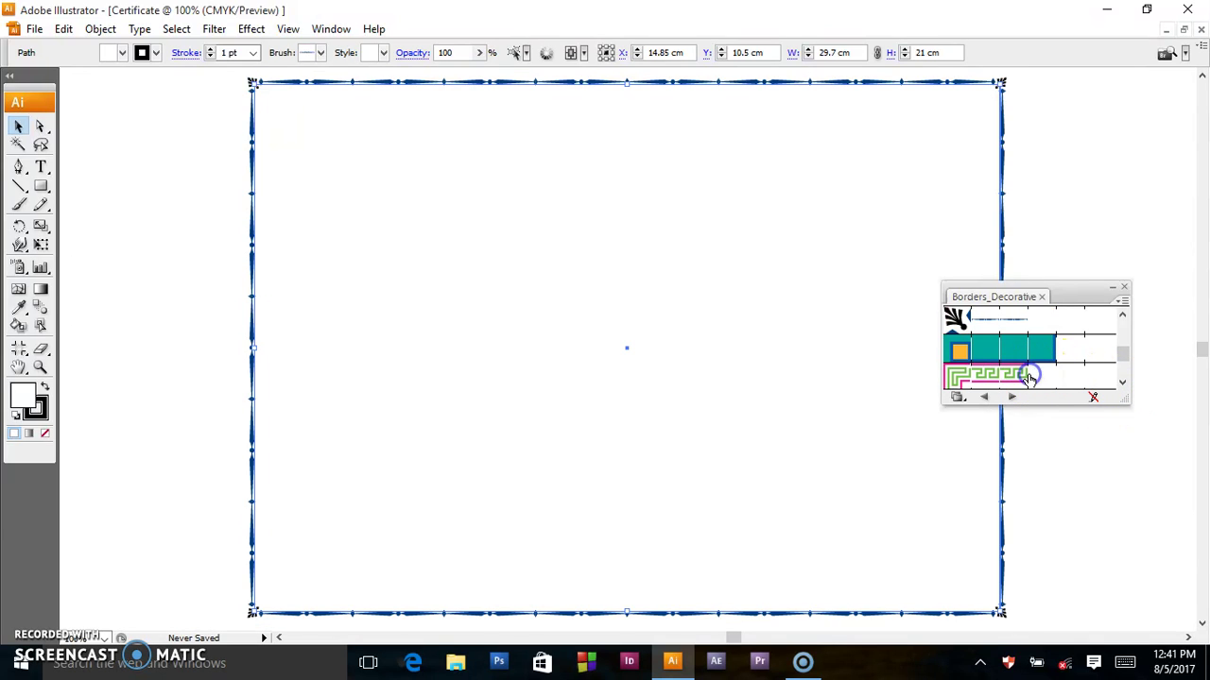
left_click(1030, 376)
left_click(1123, 383)
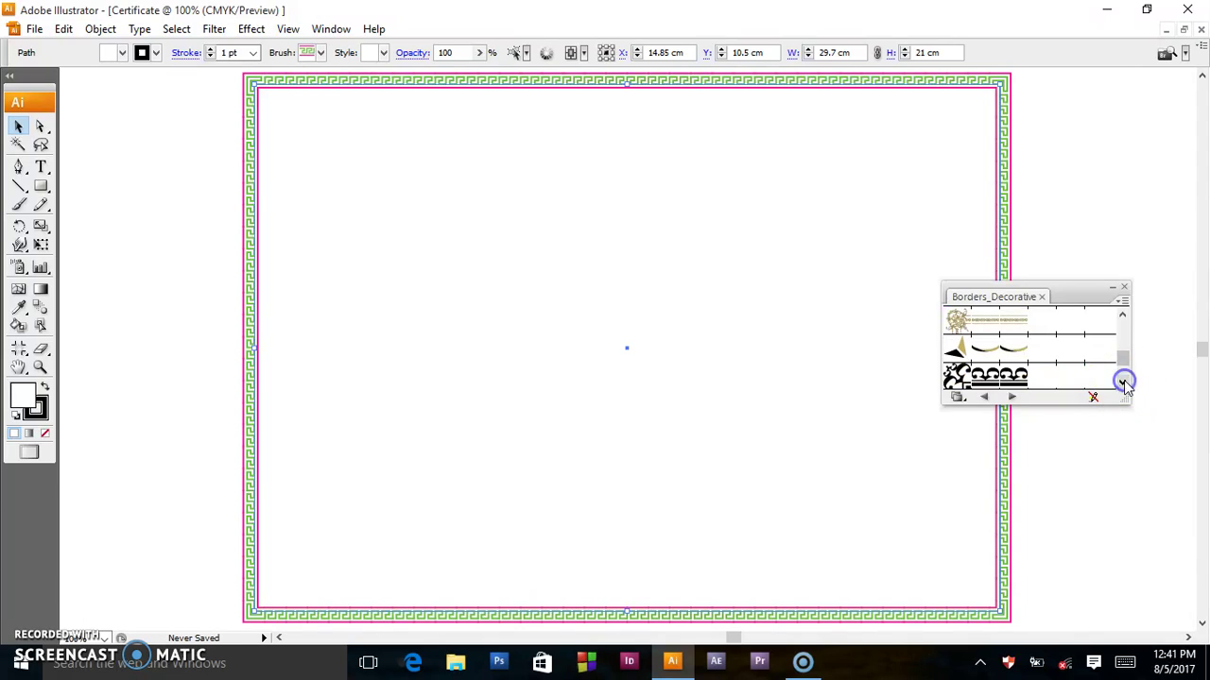
left_click(1000, 321)
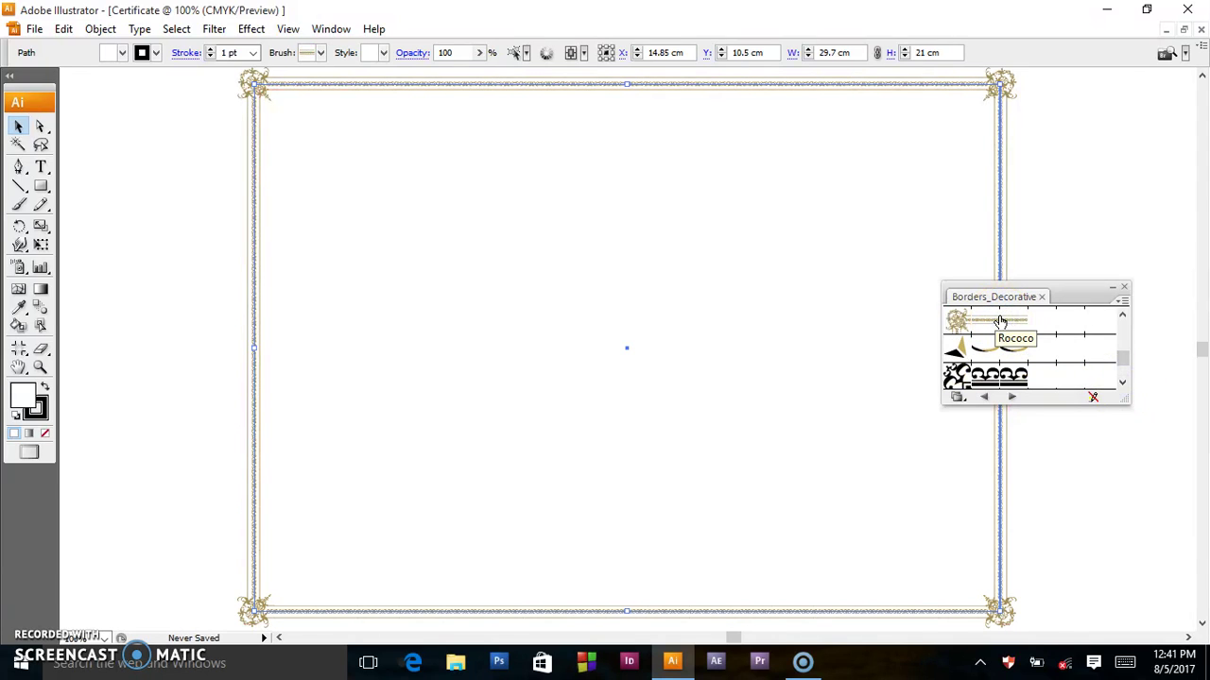
left_click(1123, 383)
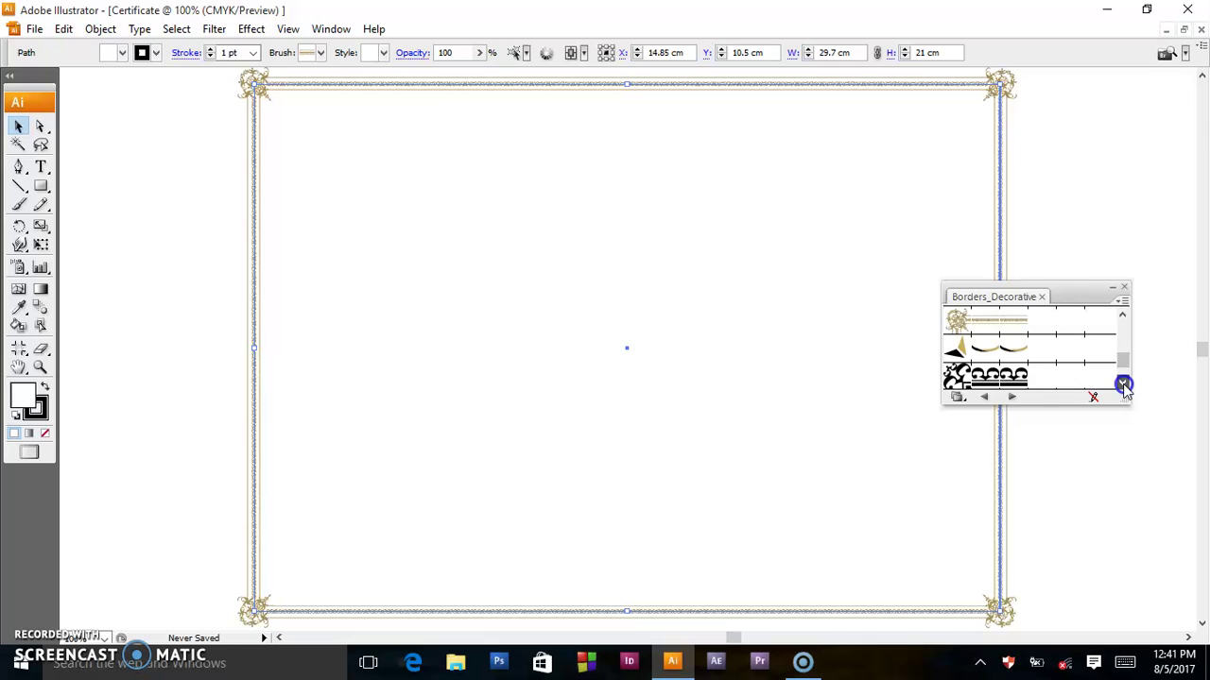
left_click(1123, 383)
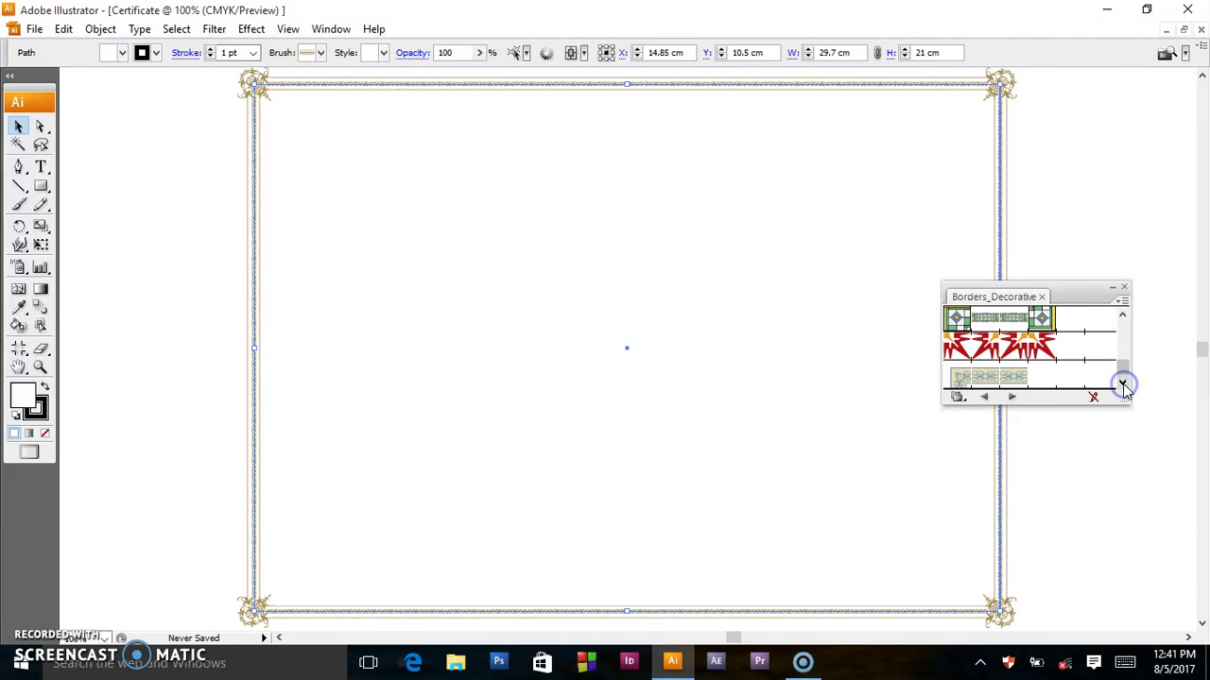
left_click_drag(1121, 370, 1123, 346)
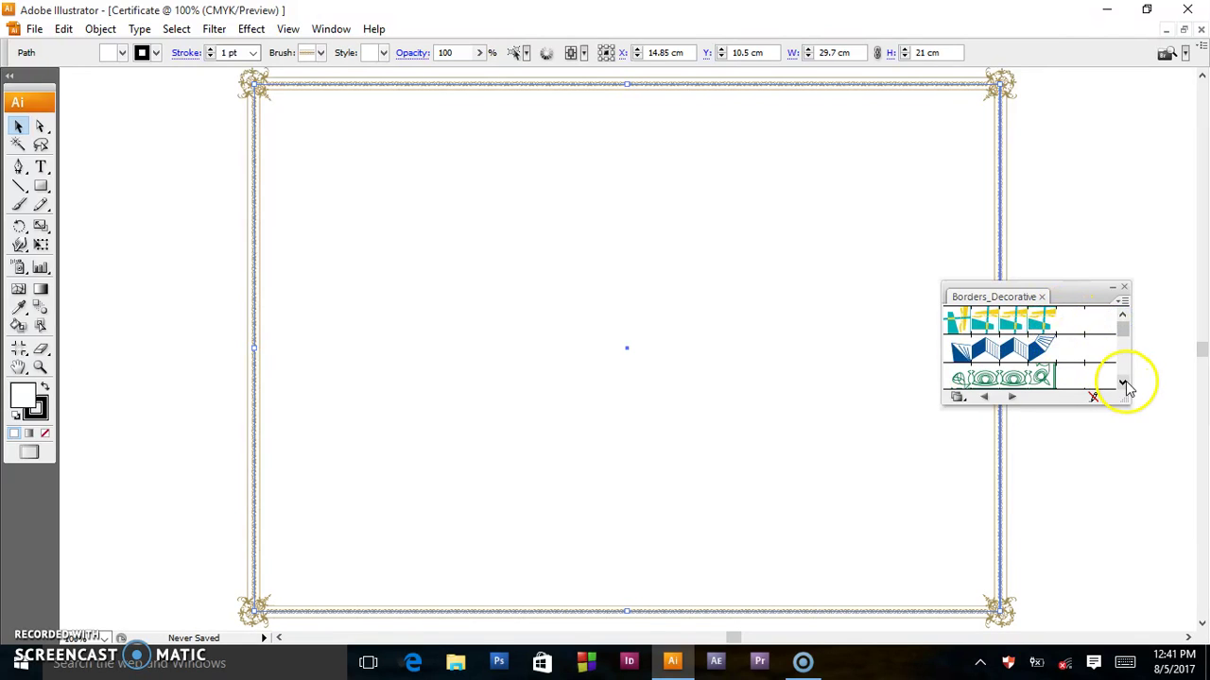
left_click(1122, 382)
left_click(1043, 376)
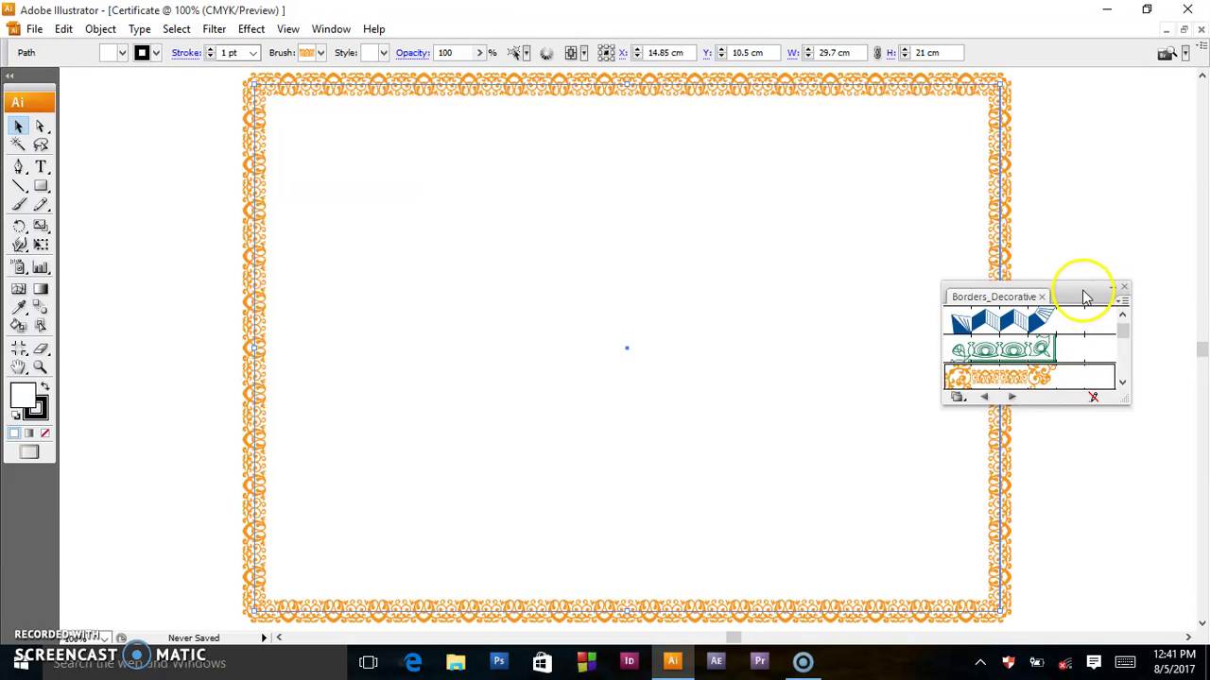
Pull the orange frame's corner and edges inward to about 27.87 × 19.12 cm, centred on the page
left_click_drag(1087, 293, 1195, 254)
left_click_drag(999, 189, 999, 193)
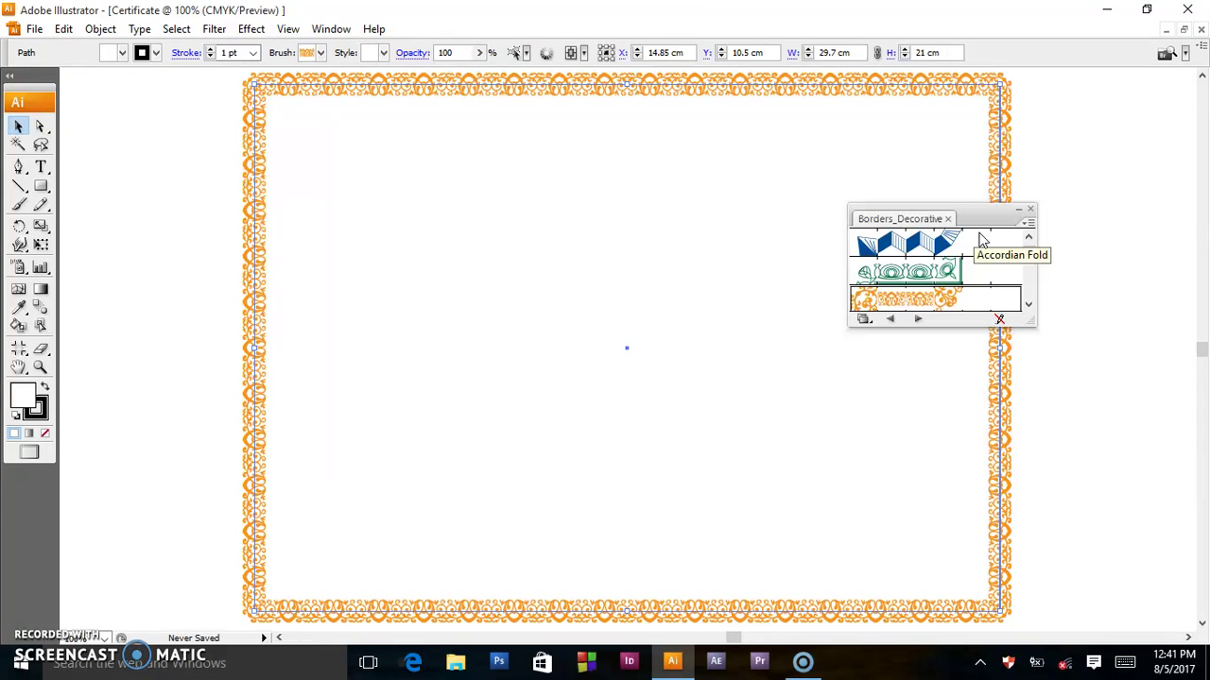
left_click_drag(972, 218, 1154, 189)
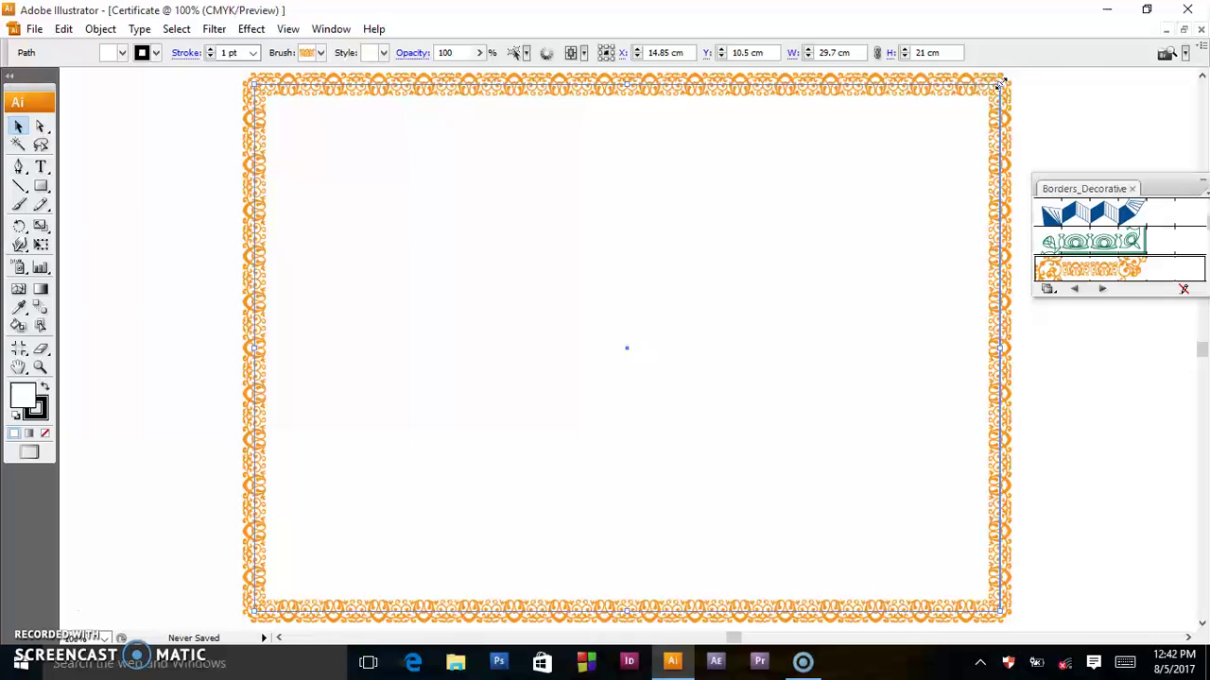
left_click_drag(1000, 85, 988, 102)
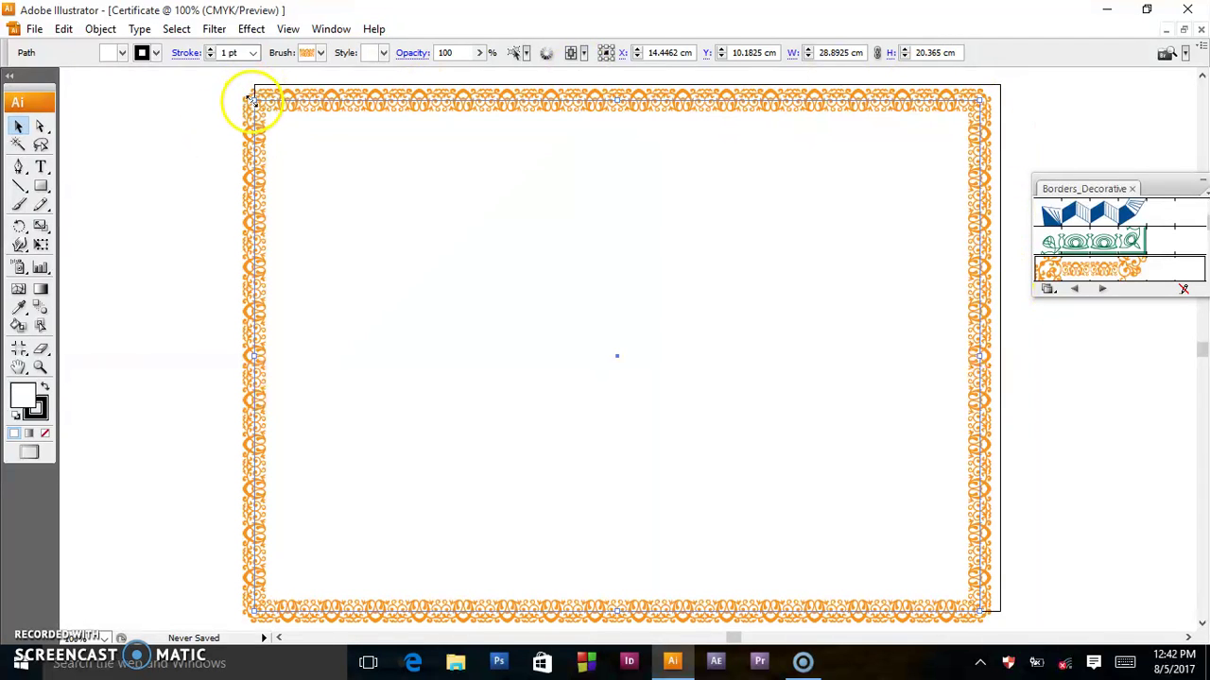
left_click_drag(252, 99, 267, 98)
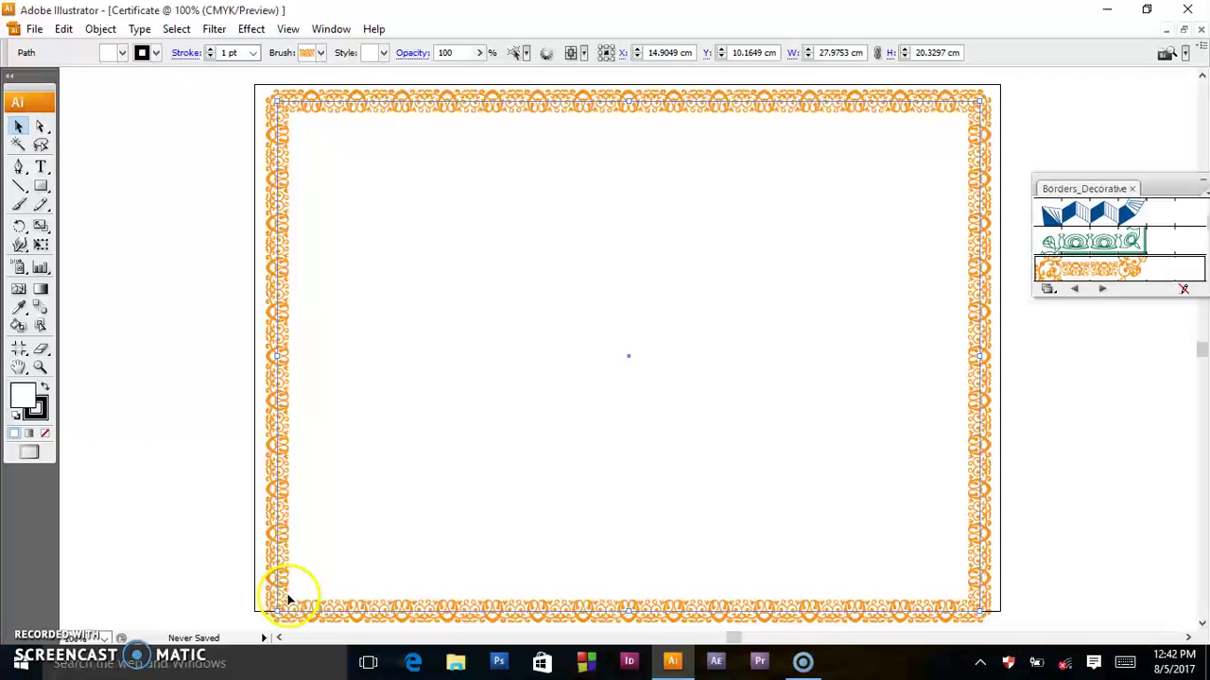
left_click_drag(274, 611, 282, 581)
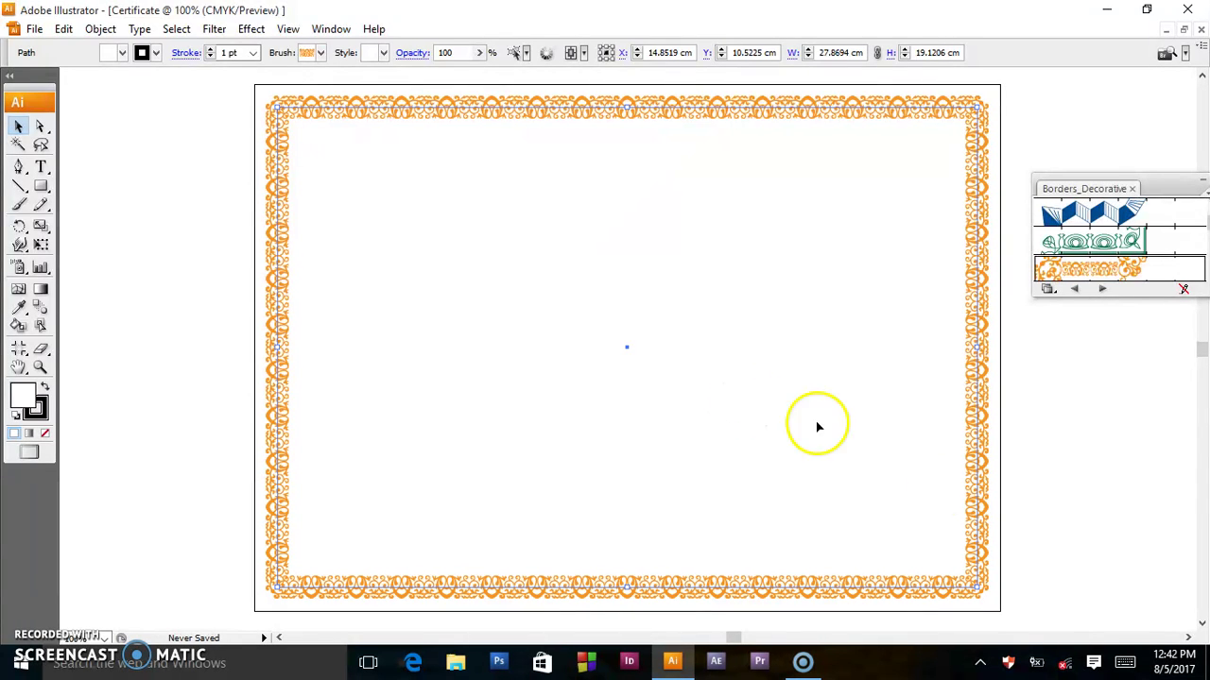
left_click(1115, 520)
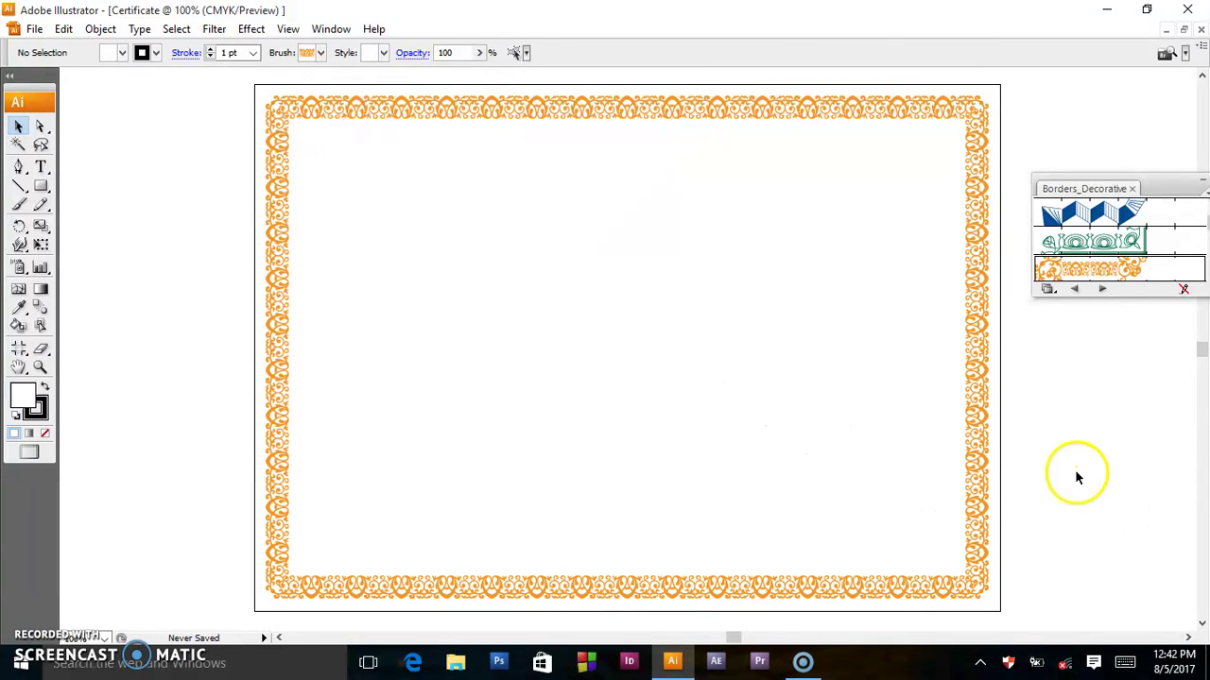
left_click(652, 113)
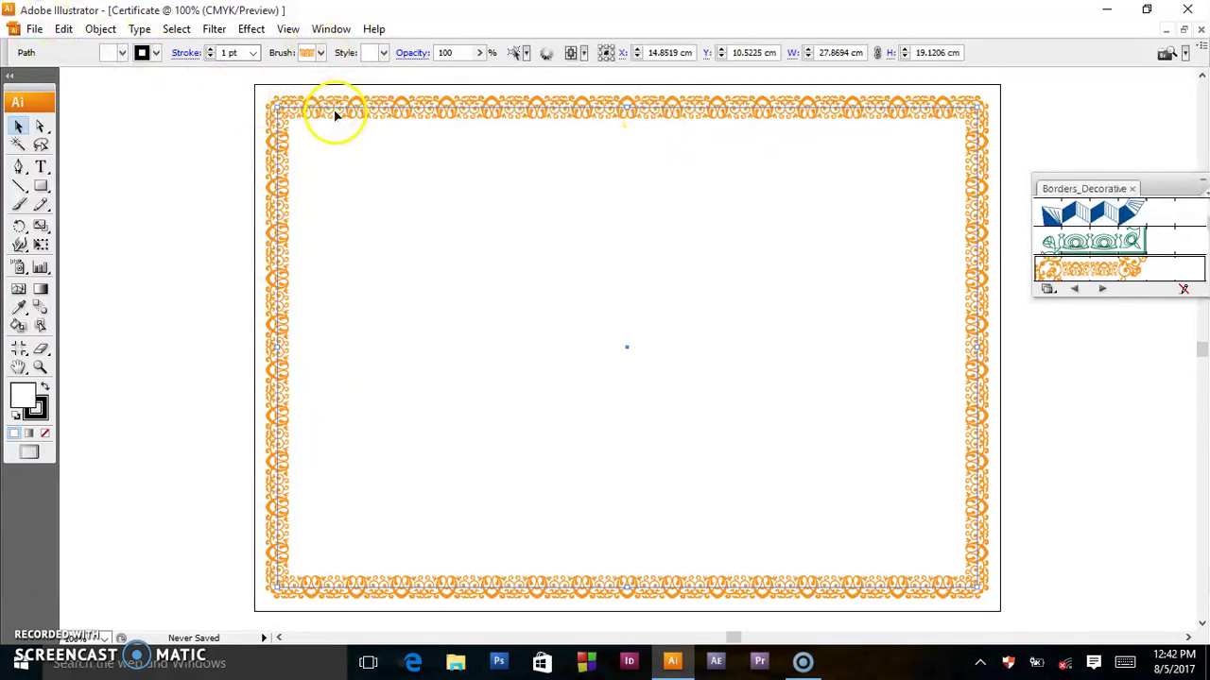
Lock the selected orange frame with Object > Lock > Selection
key("alt+o")
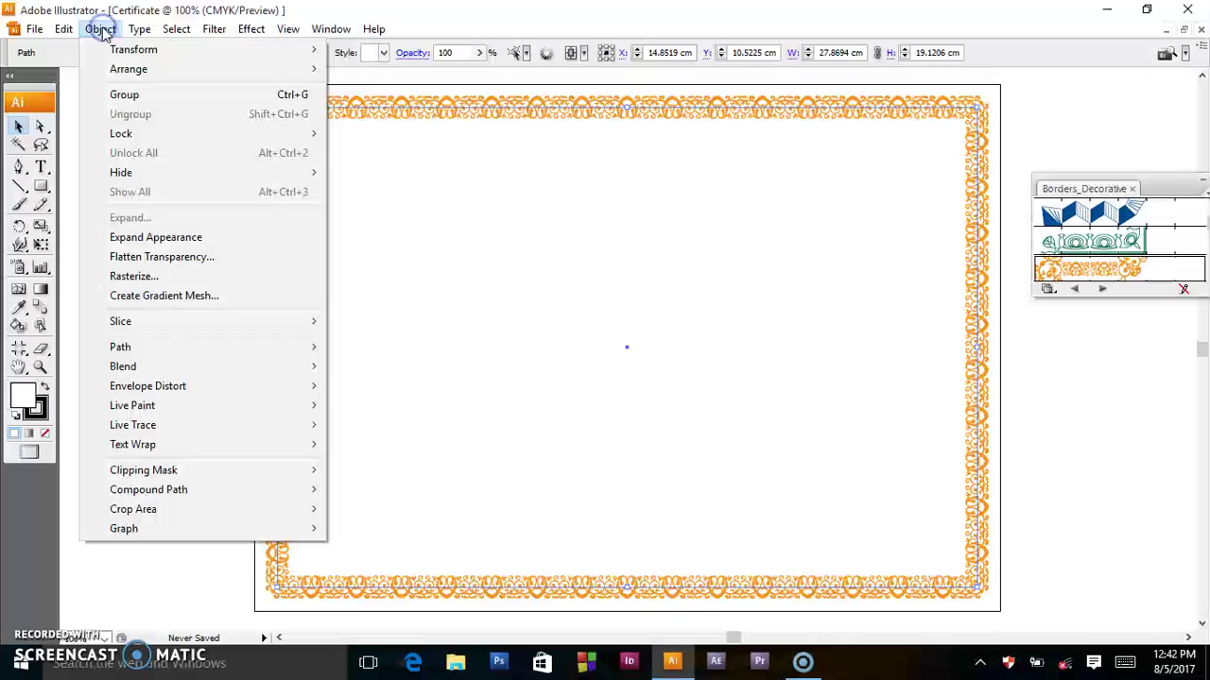
mouse_move(121, 133)
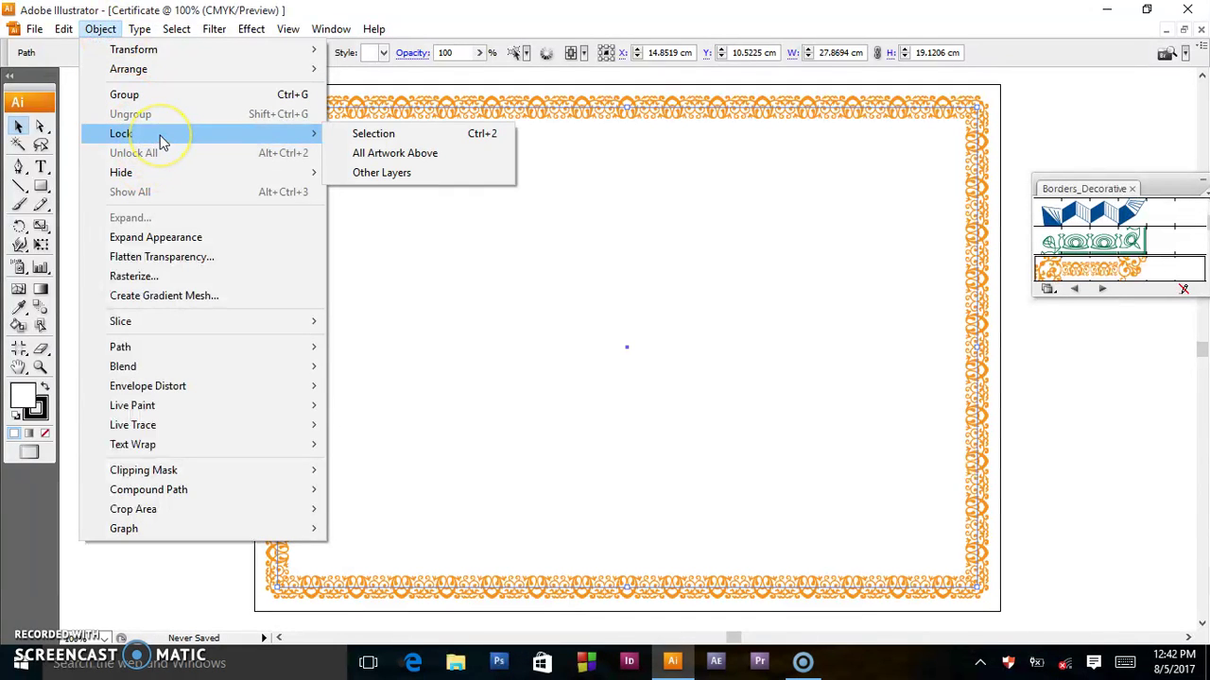
left_click(337, 133)
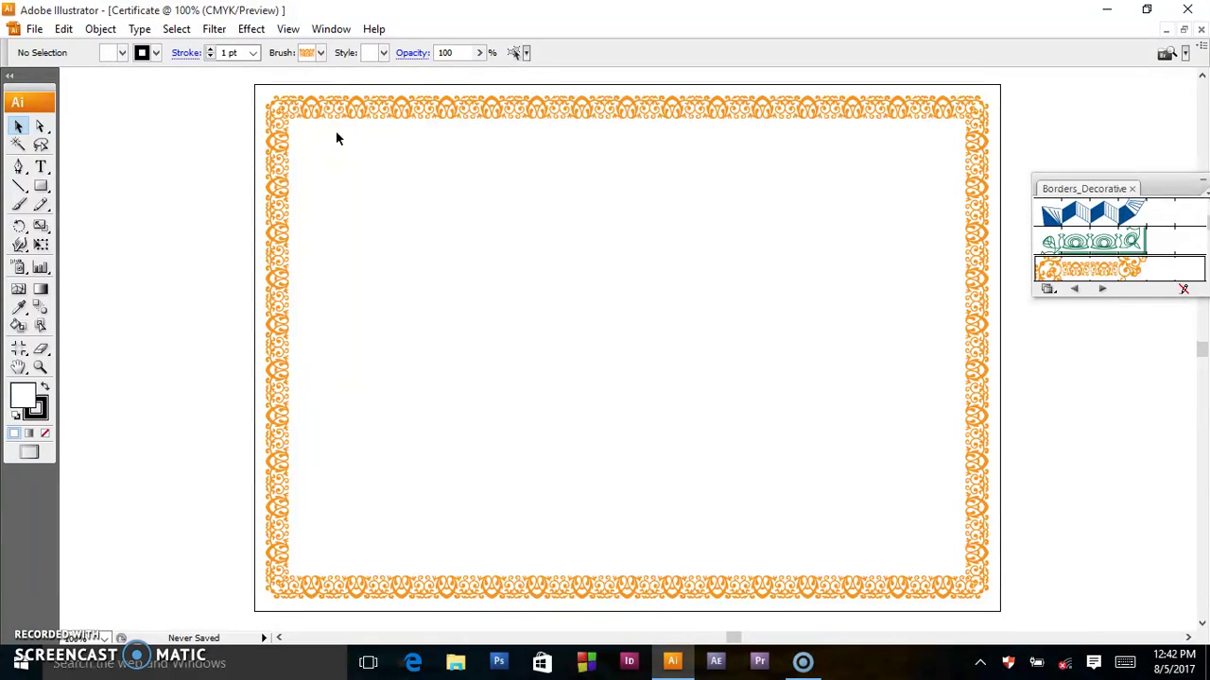
left_click_drag(426, 103, 471, 158)
left_click_drag(538, 81, 505, 235)
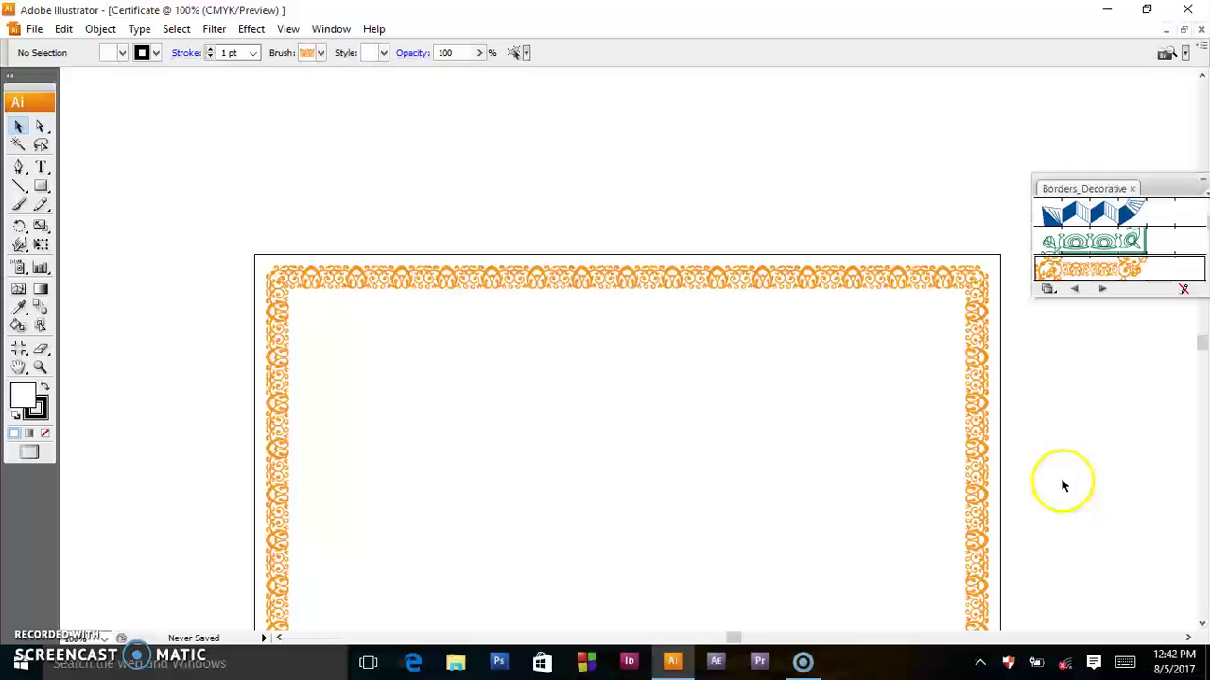
left_click(1201, 623)
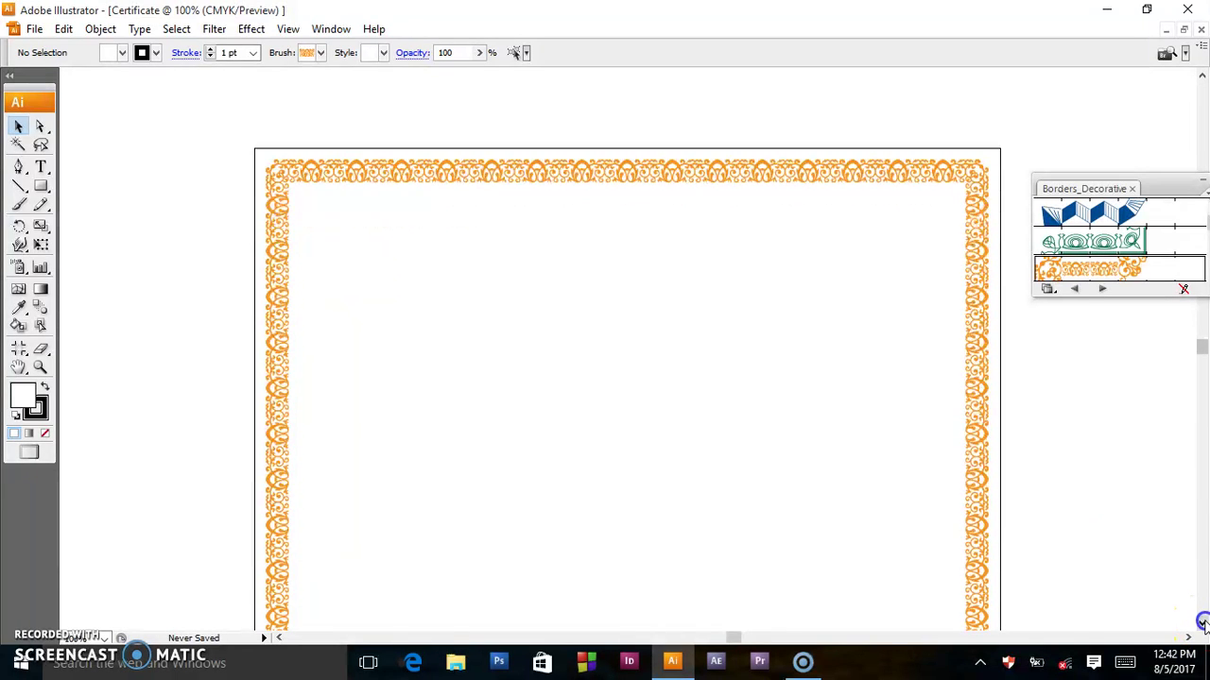
left_click(1201, 623)
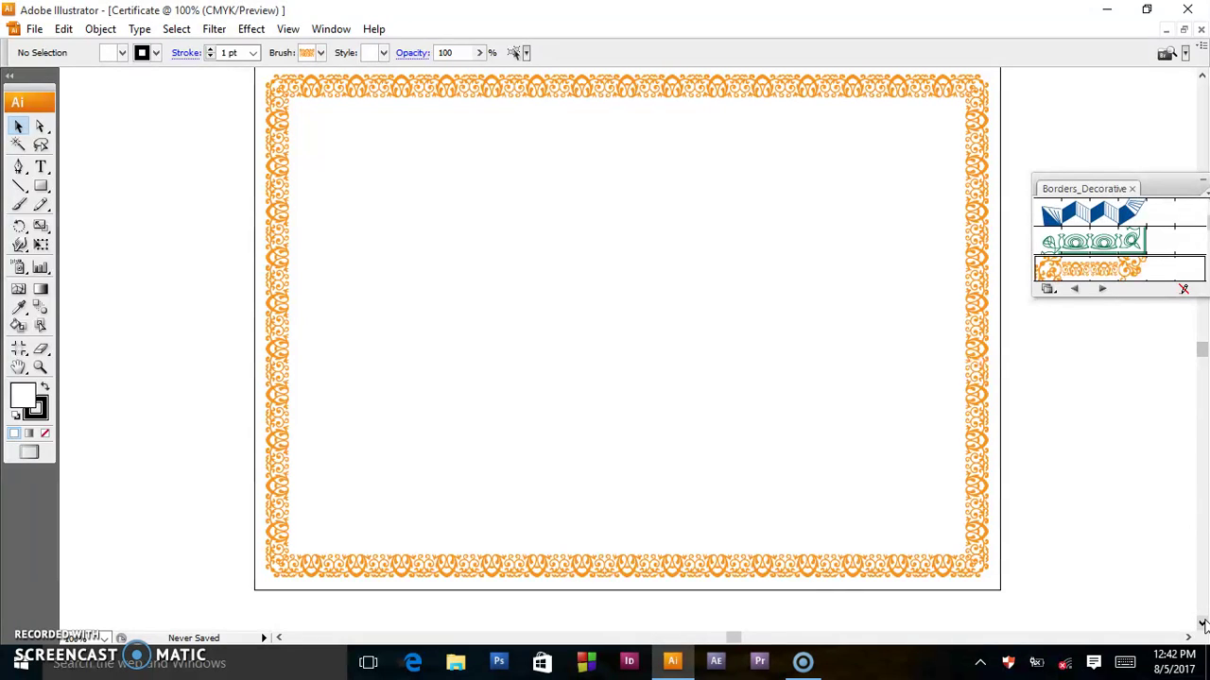
Type the heading VIRAL TIM COMPANY, set it to 36 pt, and centre it near the top
left_click(42, 169)
left_click(508, 132)
type("VIR")
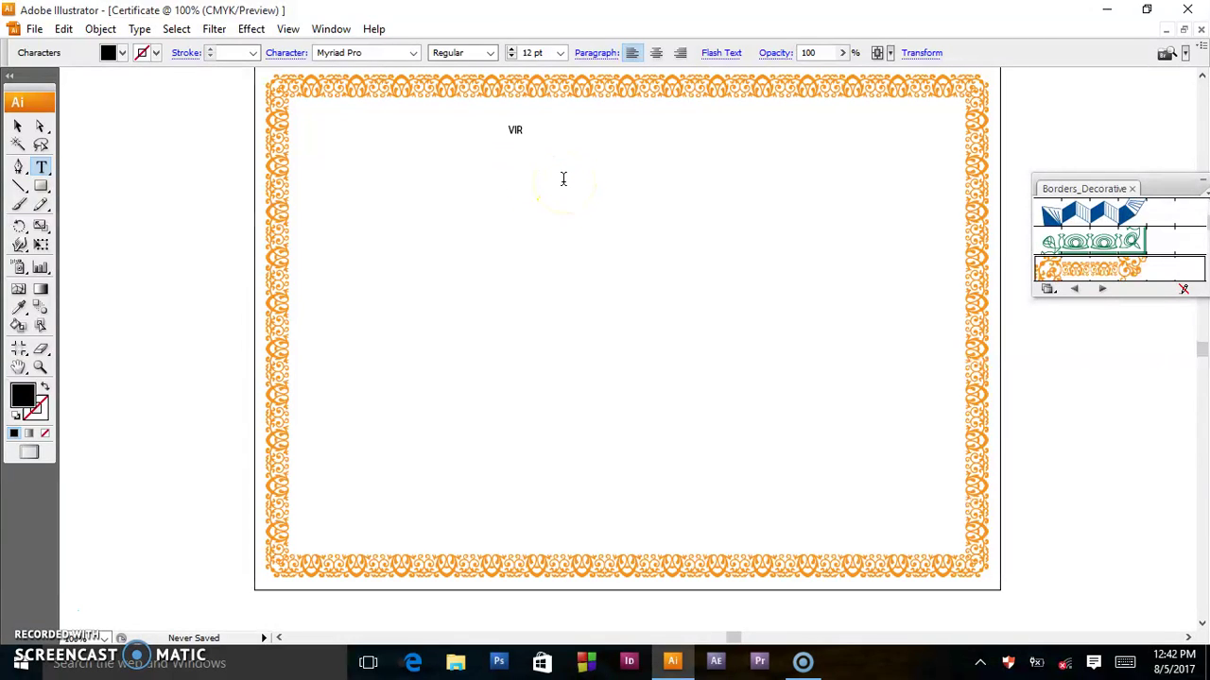
type("AL TIM COMPANY")
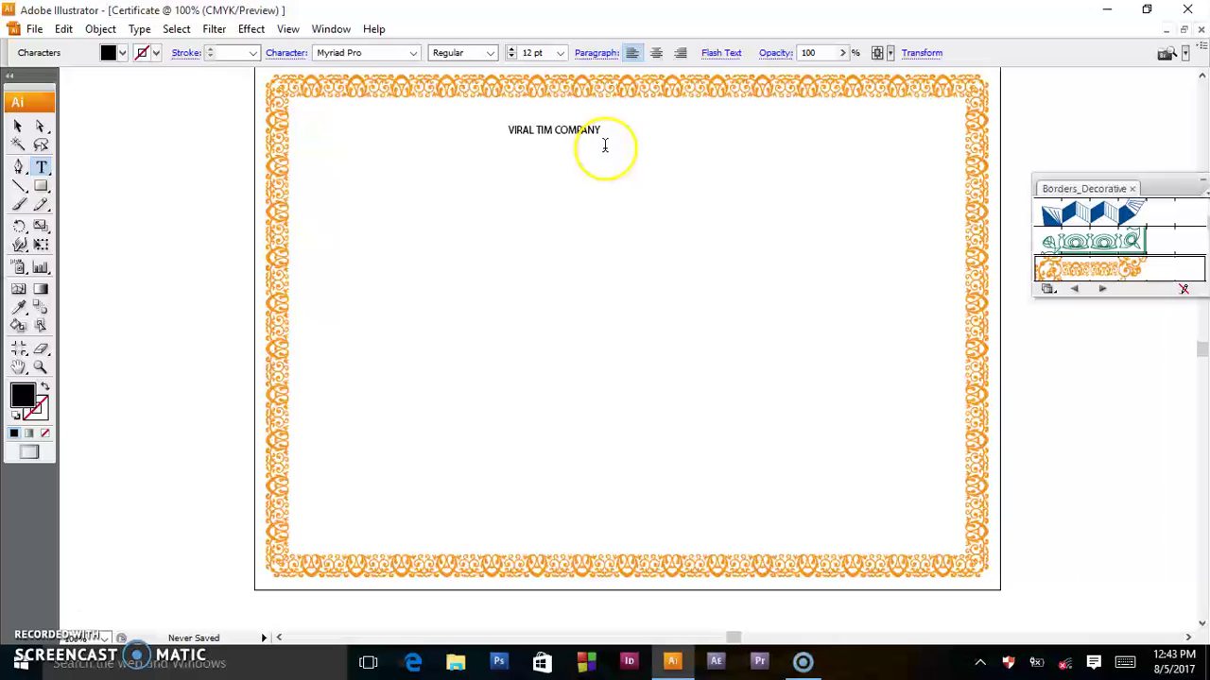
left_click_drag(603, 132, 503, 138)
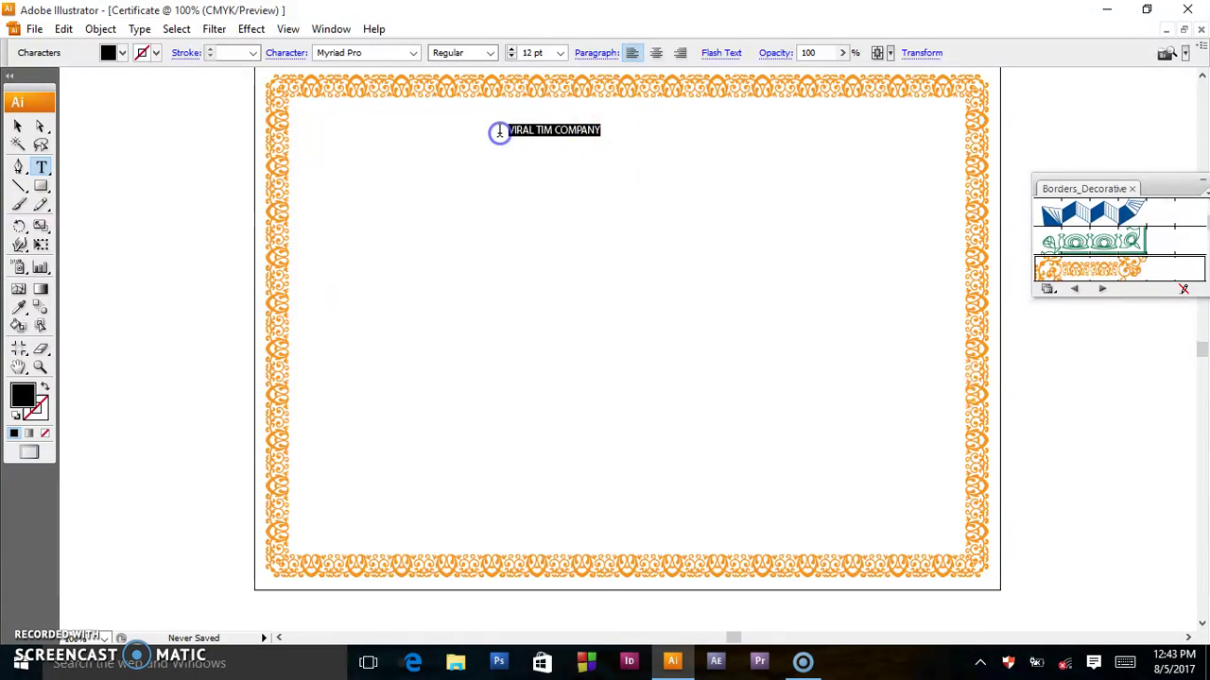
left_click(511, 50)
left_click(511, 50)
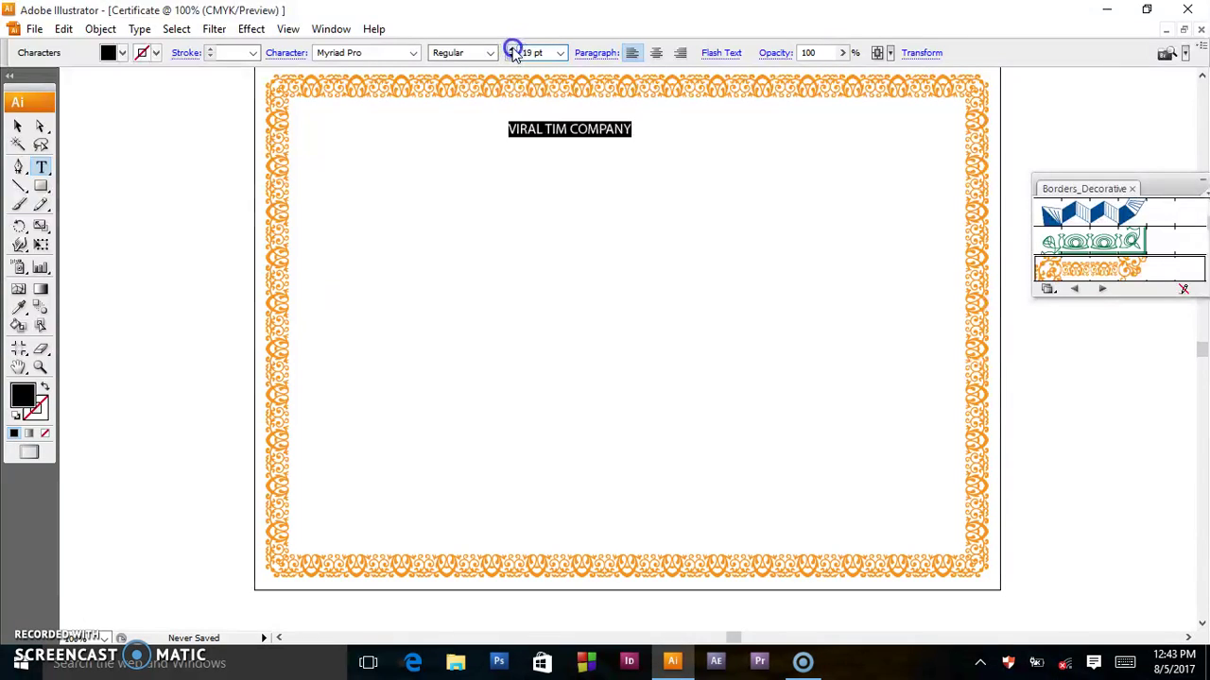
left_click(511, 50)
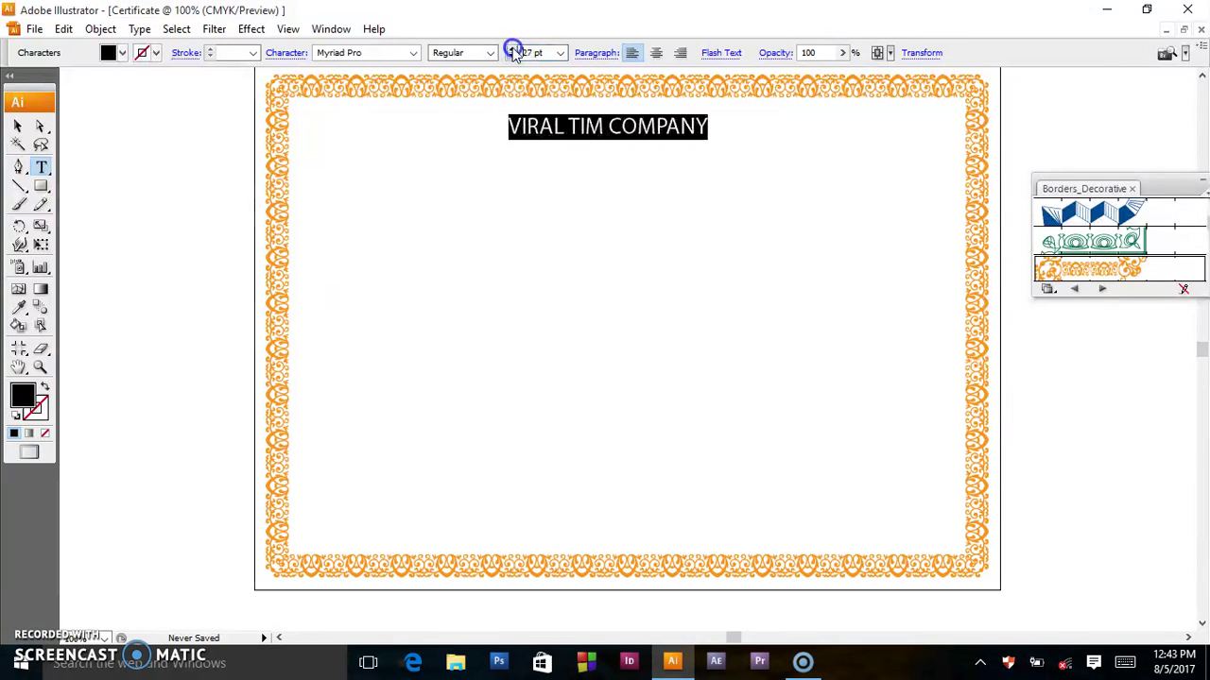
left_click(511, 50)
left_click(511, 50)
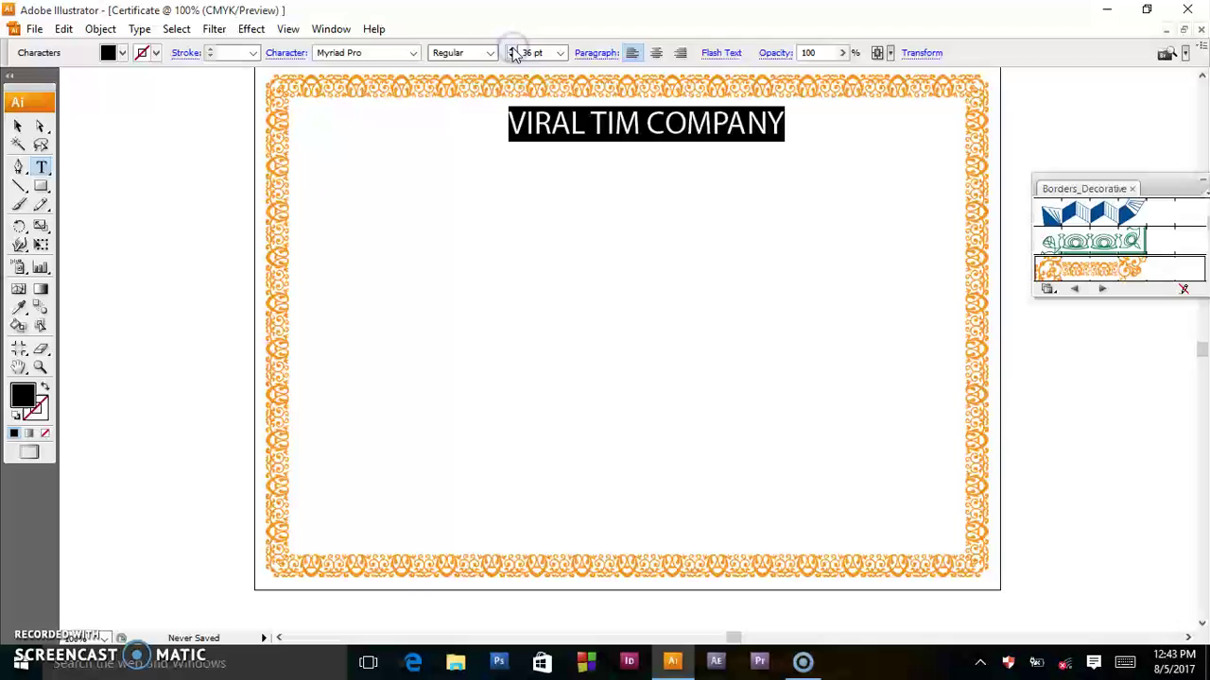
left_click(18, 124)
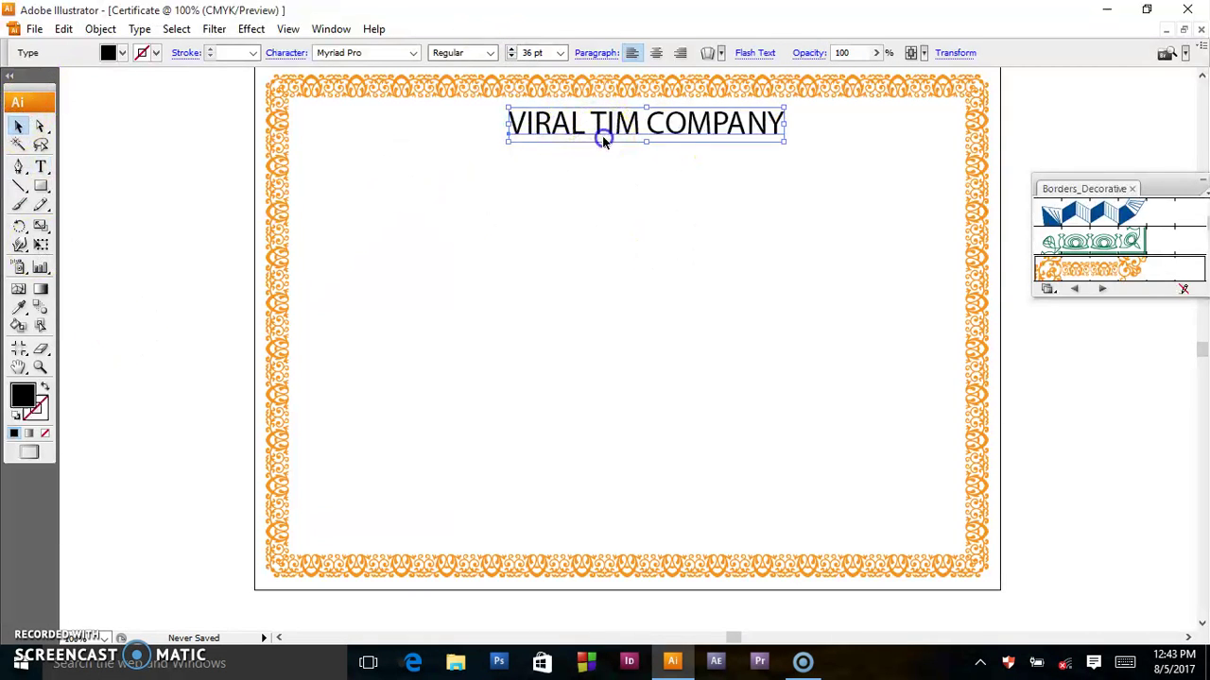
mouse_move(601, 140)
left_mouse_down()
mouse_move(586, 138)
mouse_move(630, 121)
left_mouse_up()
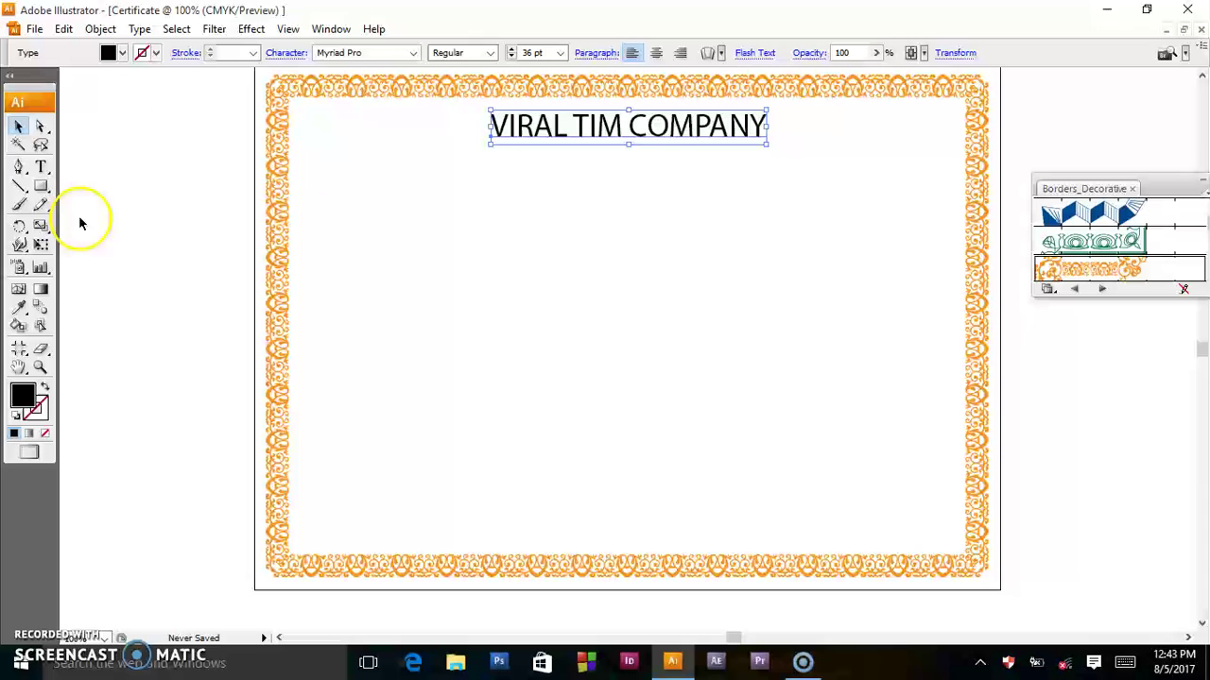
Type the subtitle I MAKE VIDEOS below the heading, fixing a spelling slip
left_click(40, 167)
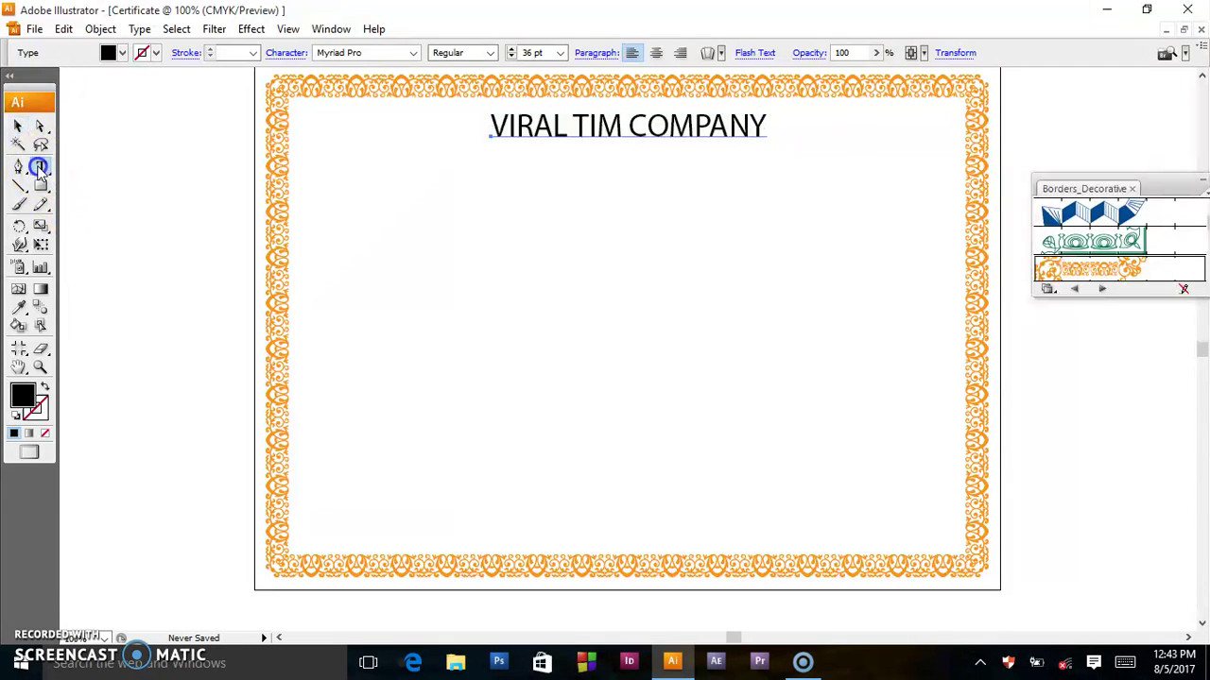
left_click(533, 156)
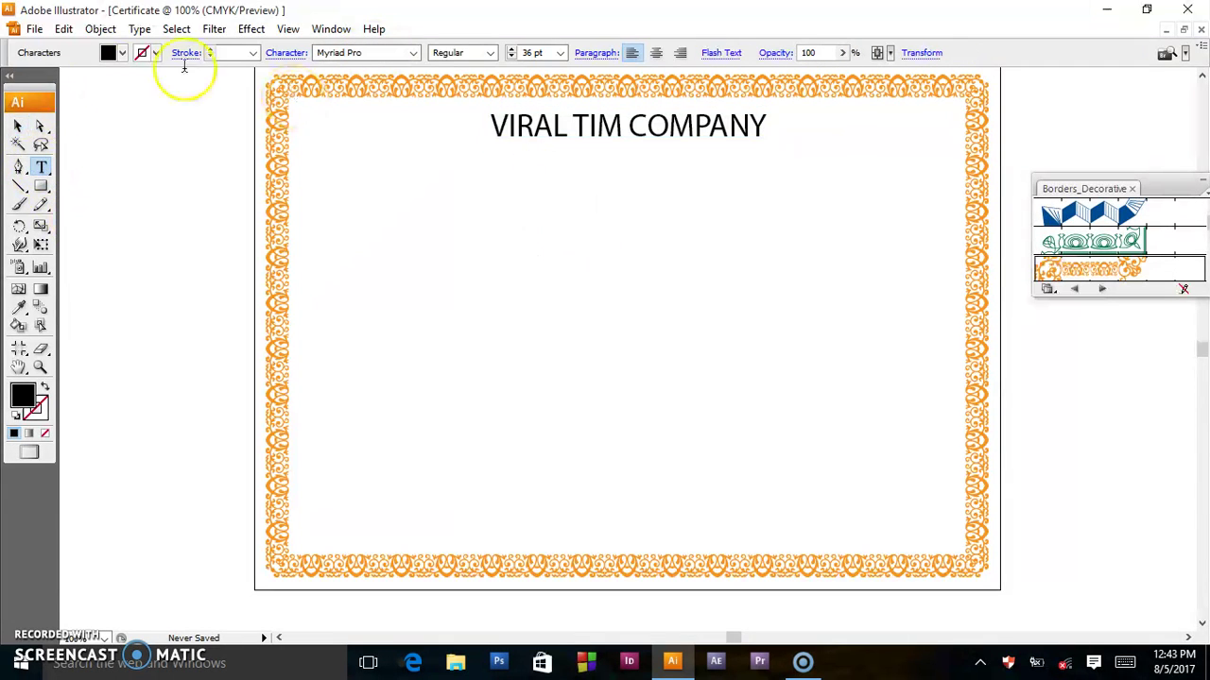
left_click(18, 127)
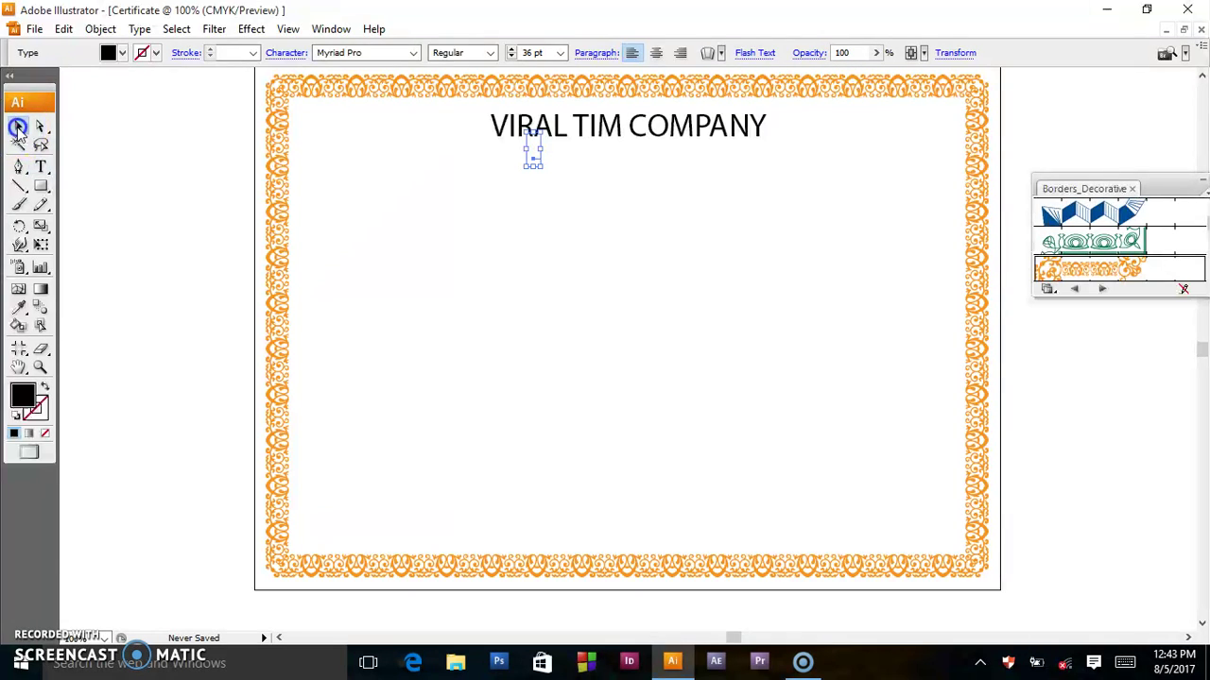
left_click(239, 224)
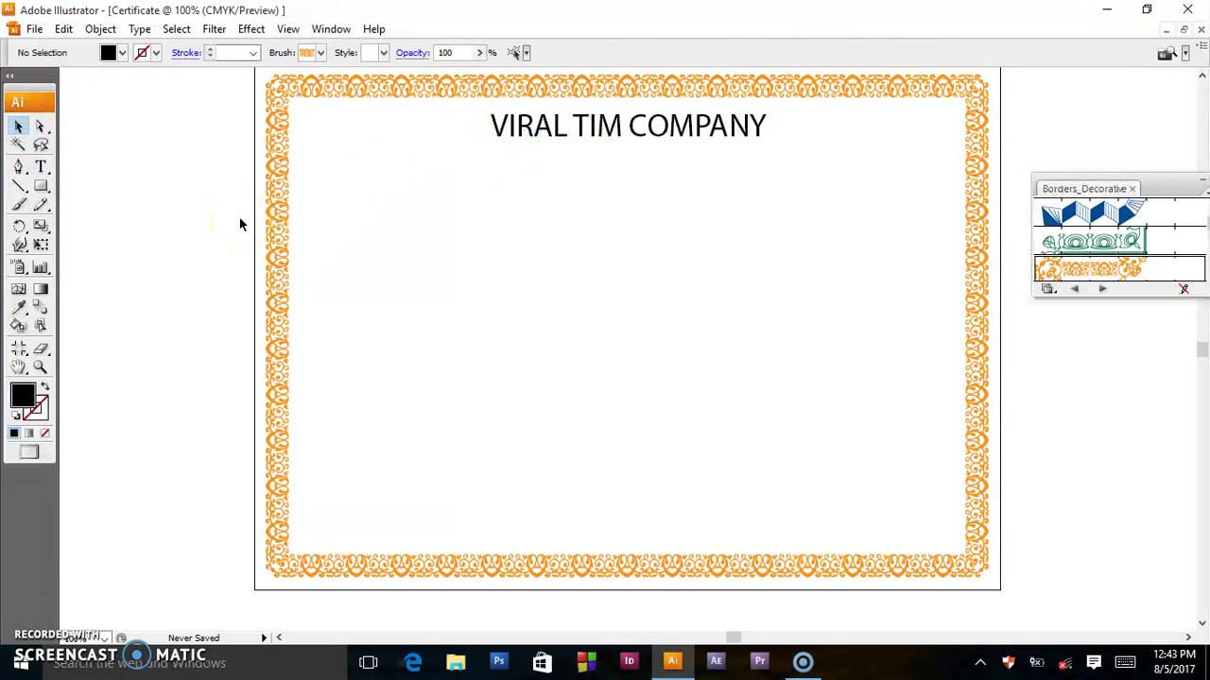
left_click(42, 166)
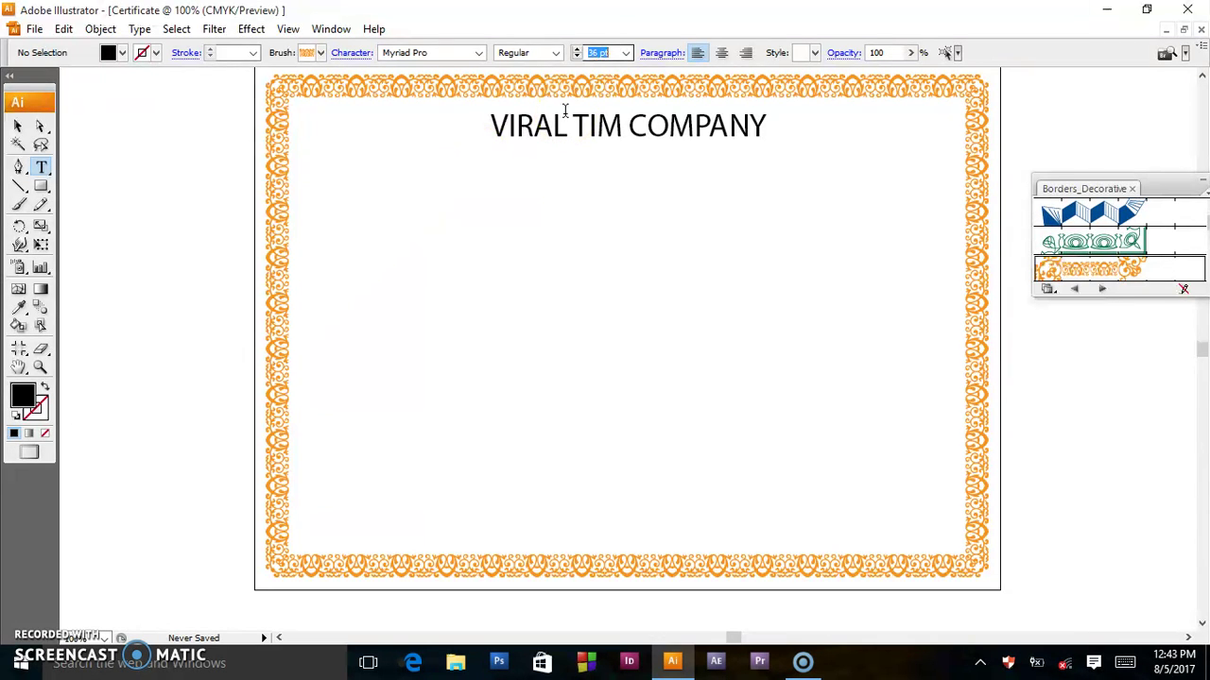
left_click(590, 52)
key("BackSpace")
key("BackSpace")
left_click(545, 161)
type("I MAKE VIDO")
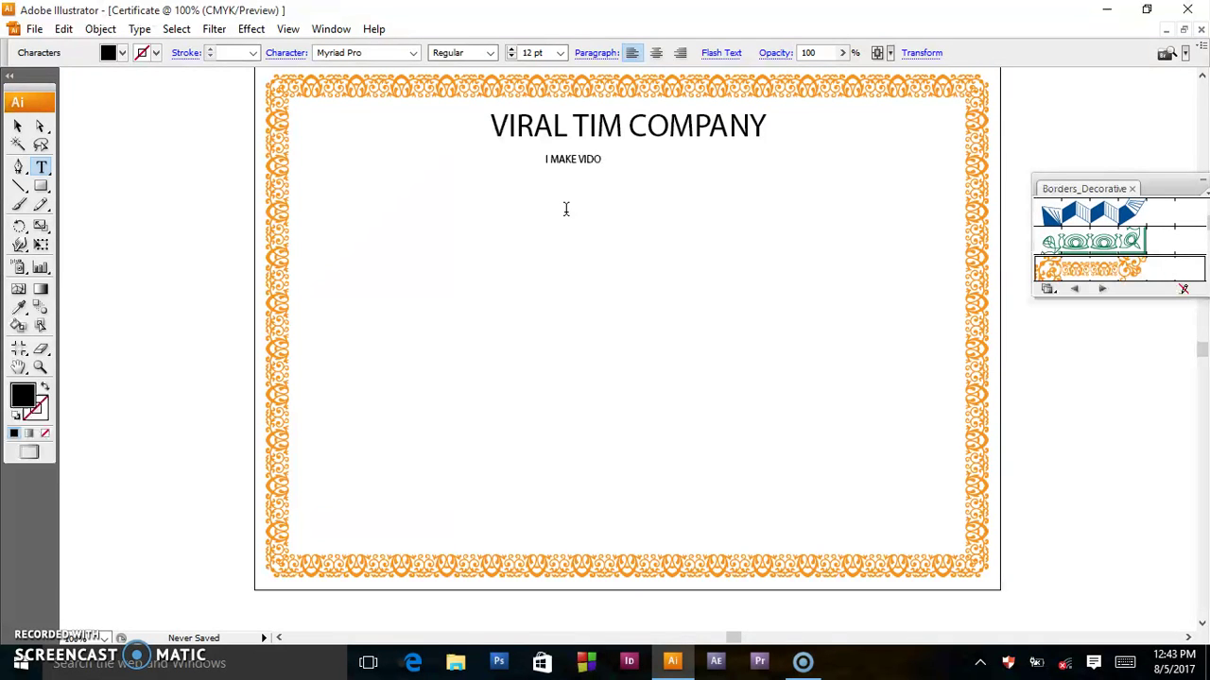
type("ES")
key("BackSpace")
key("BackSpace")
key("BackSpace")
type("EOS")
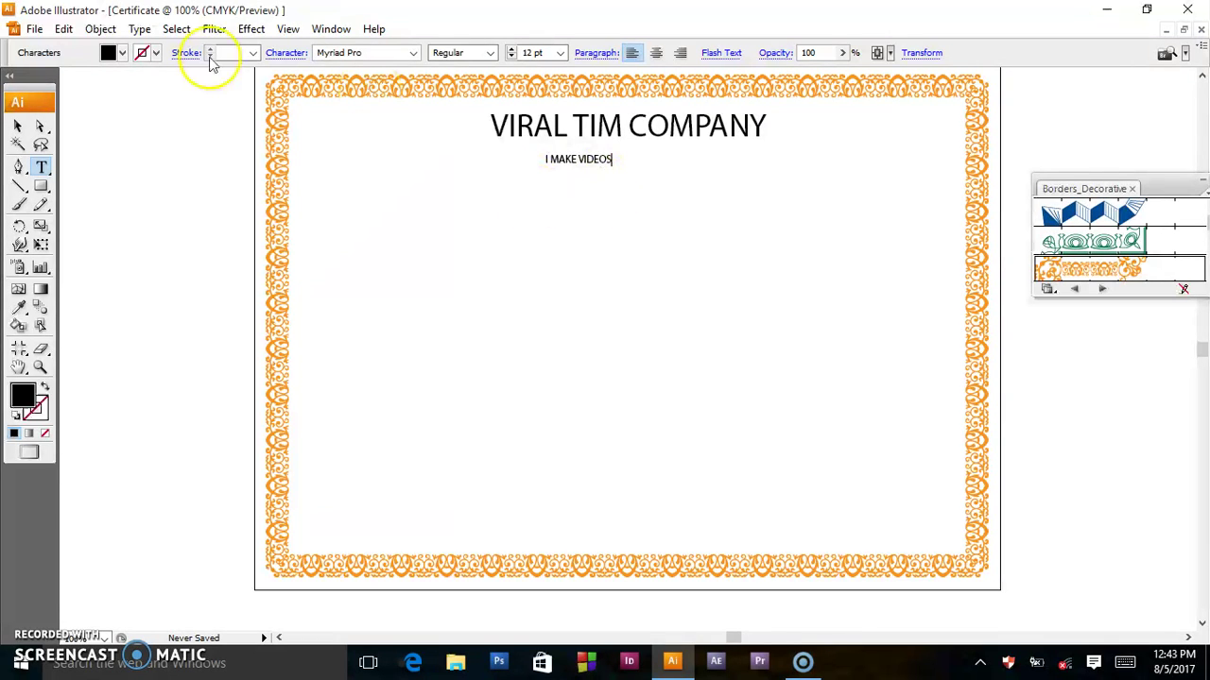
Scale I MAKE VIDEOS up to about 21 pt and nudge it centred under the title
left_click(14, 128)
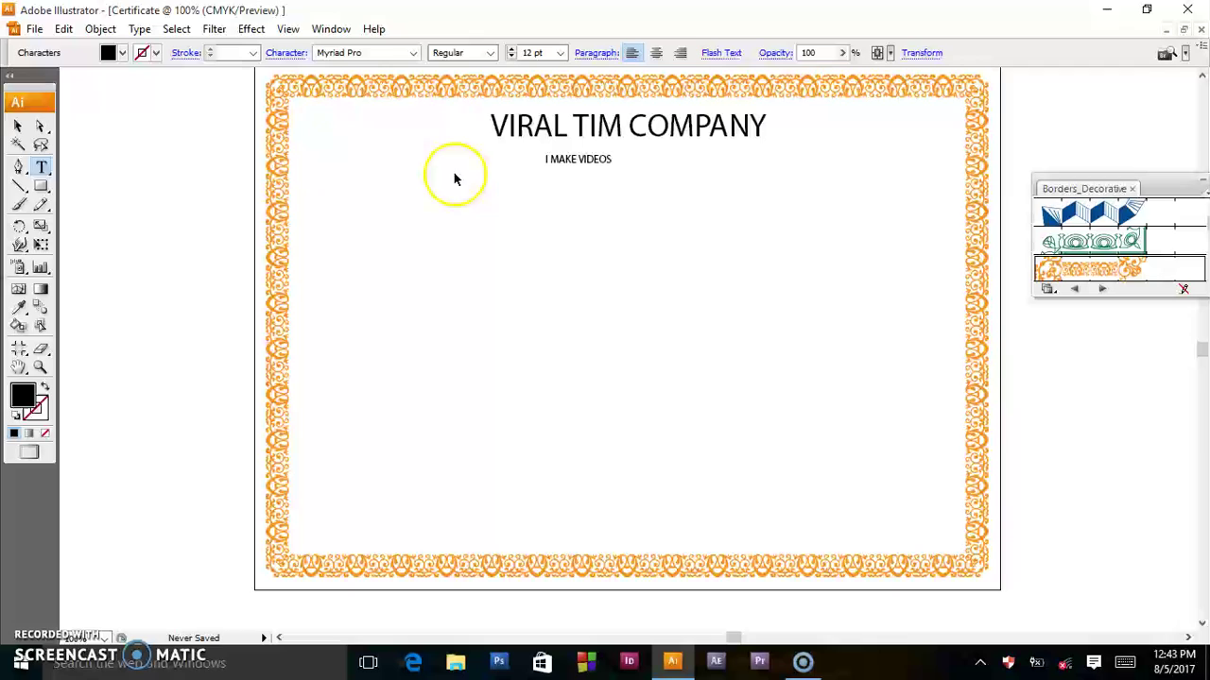
left_click_drag(579, 159, 666, 156)
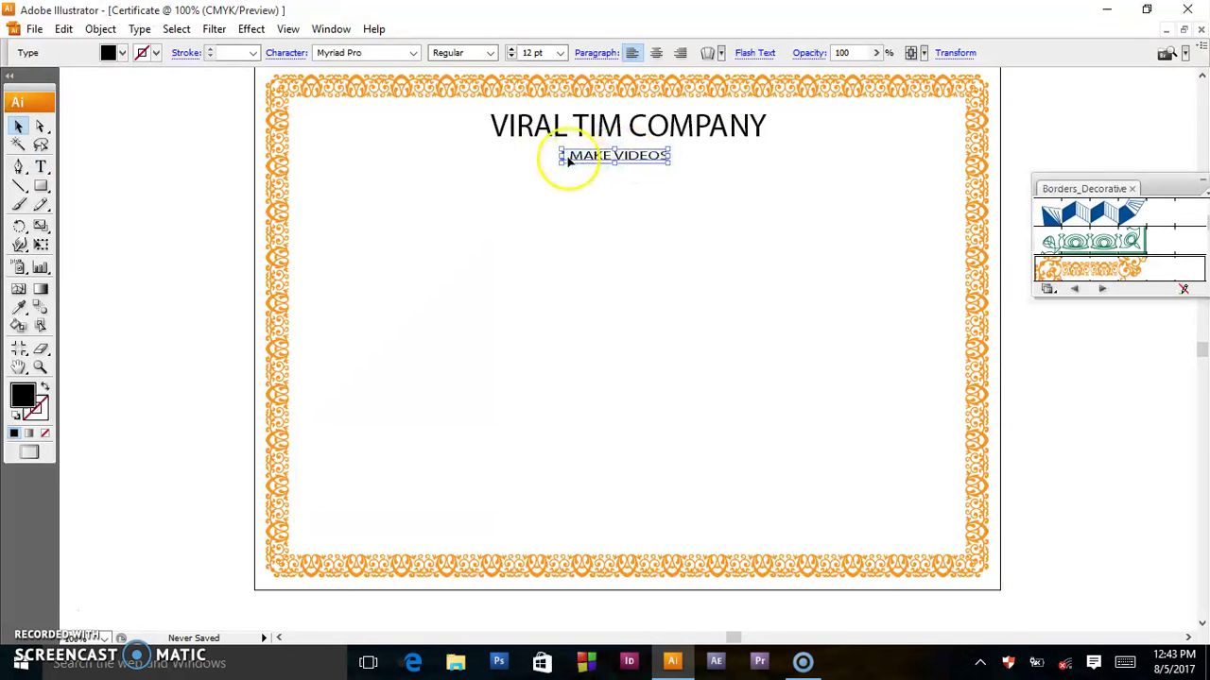
mouse_move(559, 156)
left_mouse_down()
mouse_move(529, 156)
mouse_move(599, 172)
left_mouse_up()
left_click(597, 164)
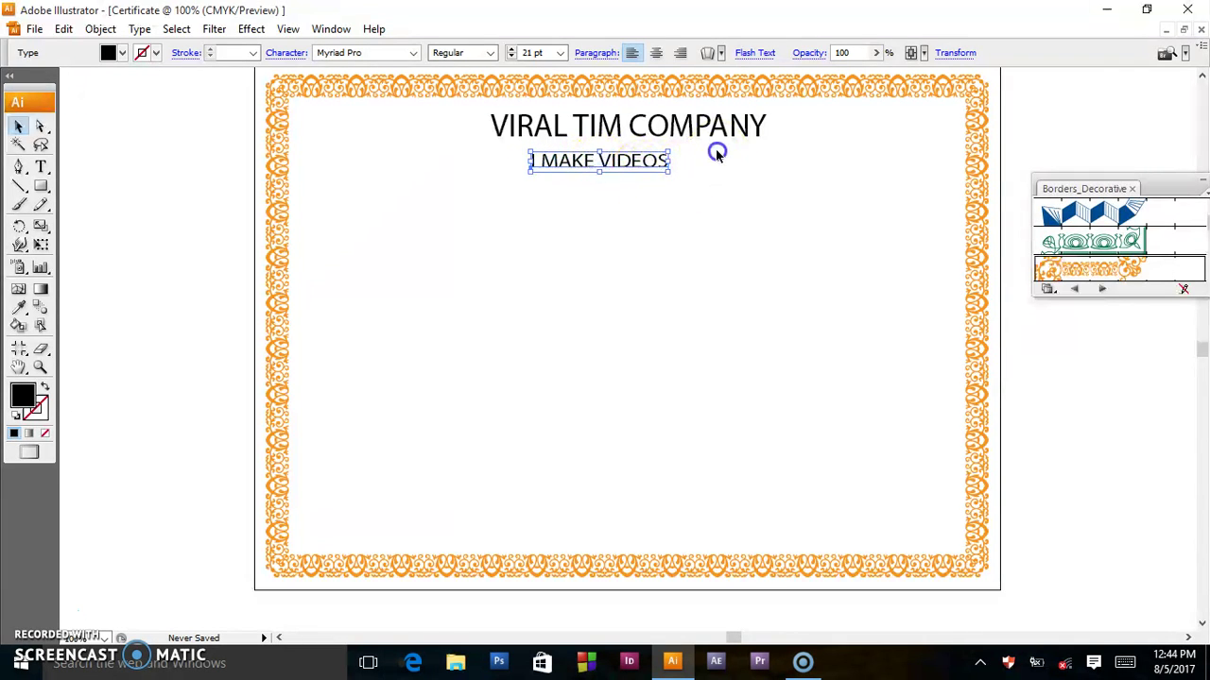
left_click(716, 154)
left_click(627, 163)
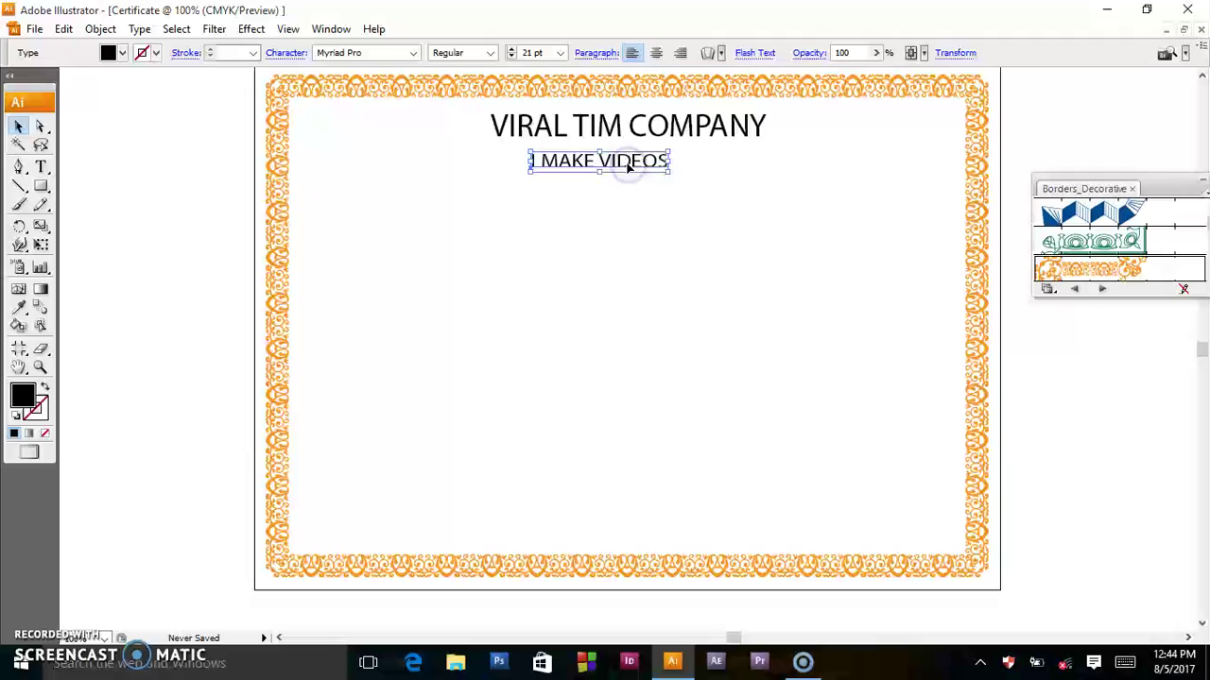
key("Right")
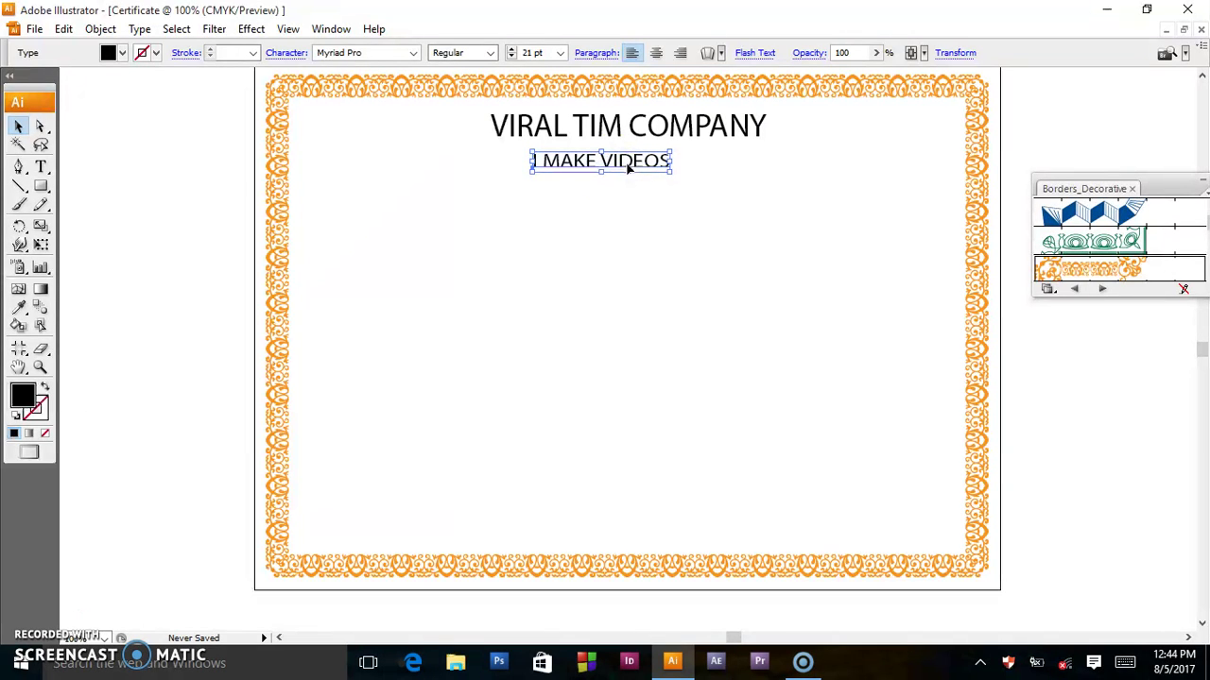
Type 'Certificate in Graphic Designing' at 23 pt below the subtitle
left_click(41, 166)
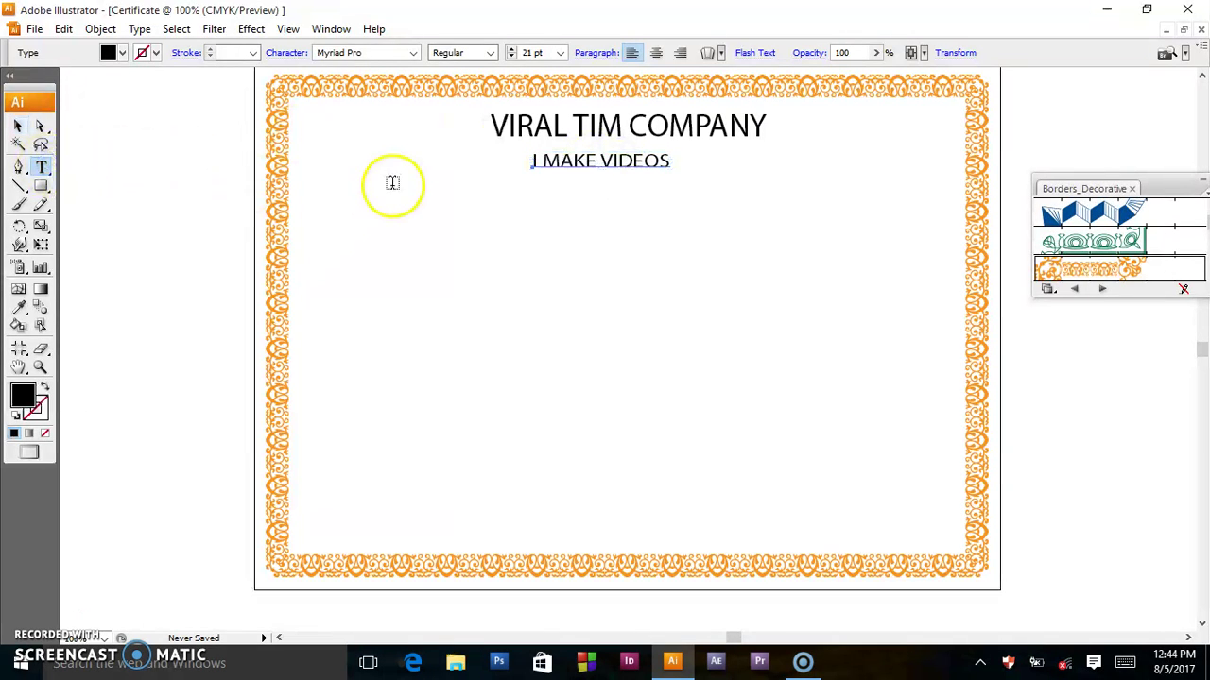
left_click(425, 215)
type("c")
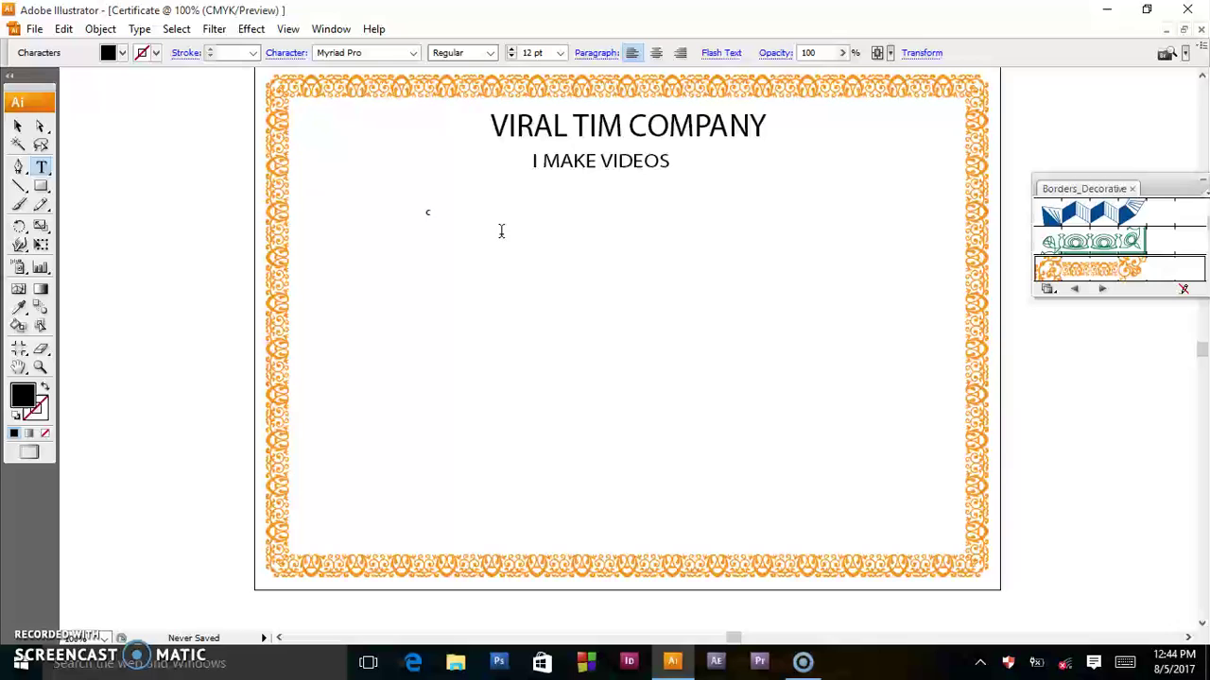
key("BackSpace")
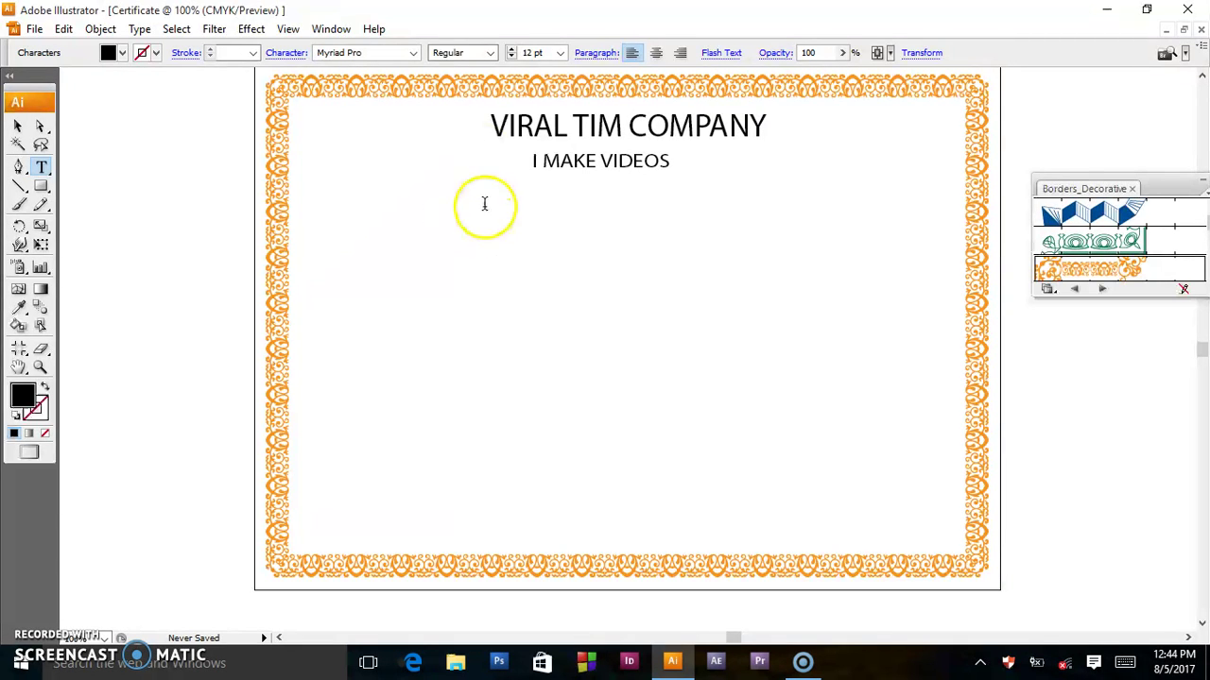
left_click(511, 48)
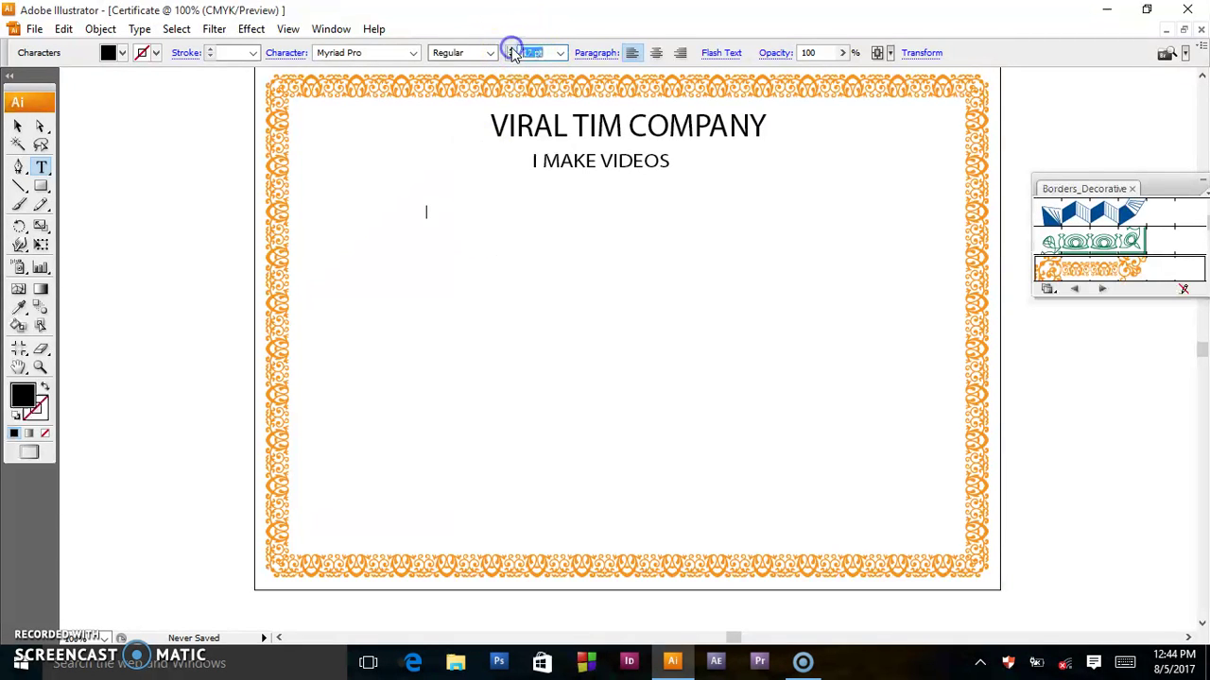
left_click(510, 48, "shift")
left_click(435, 210)
type("Ce")
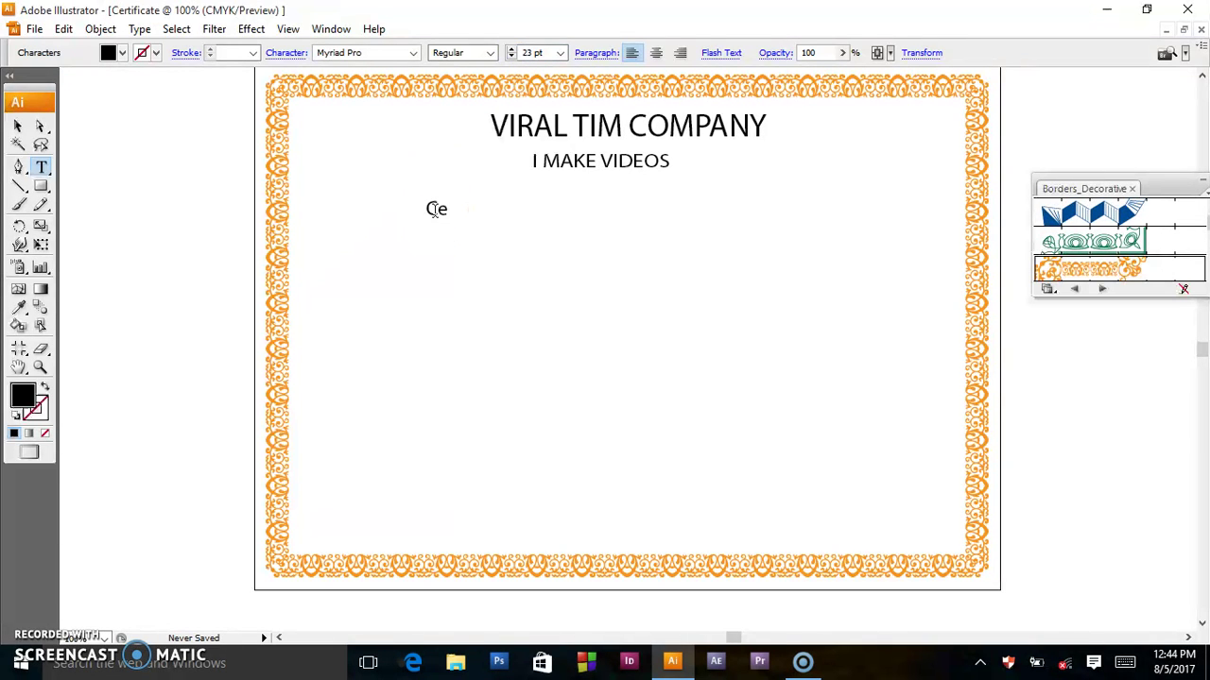
type("r")
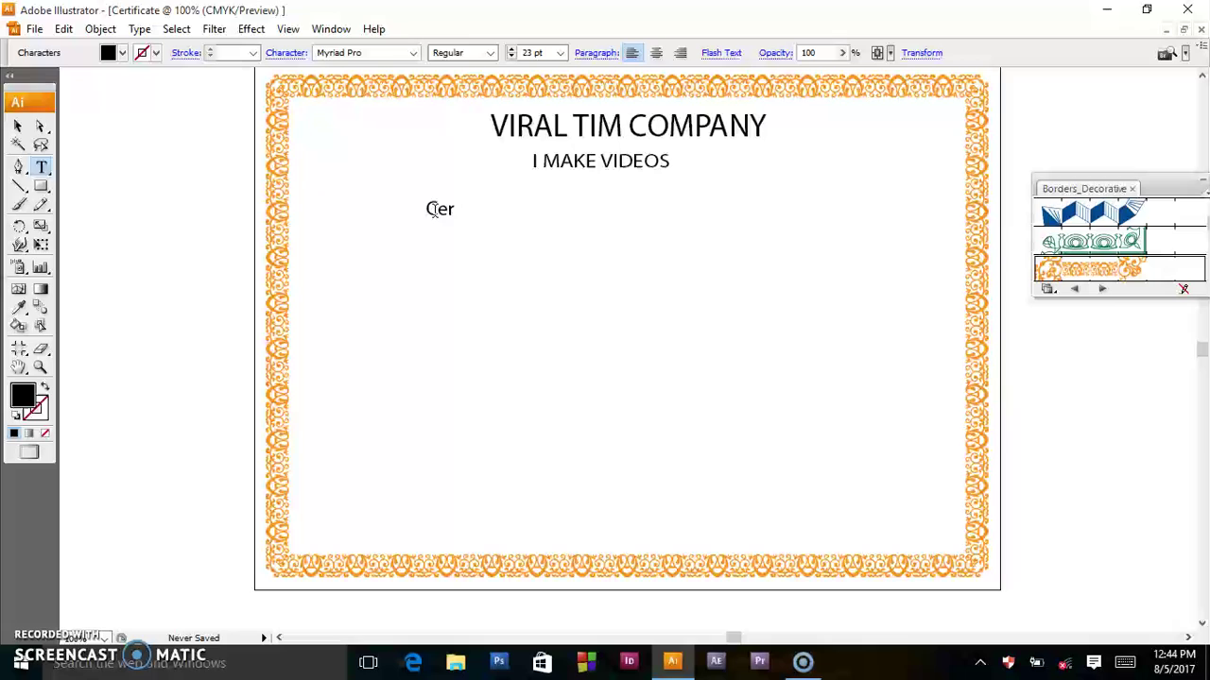
type("tificate in")
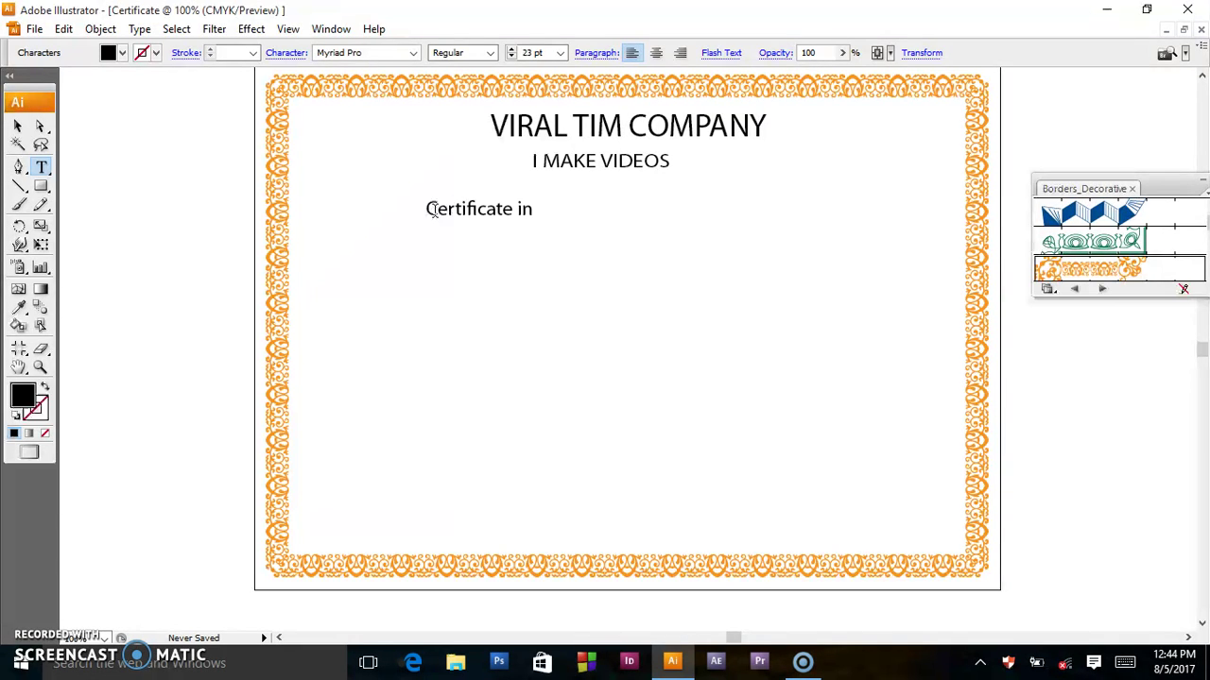
type("F")
key("BackSpace")
type("signing")
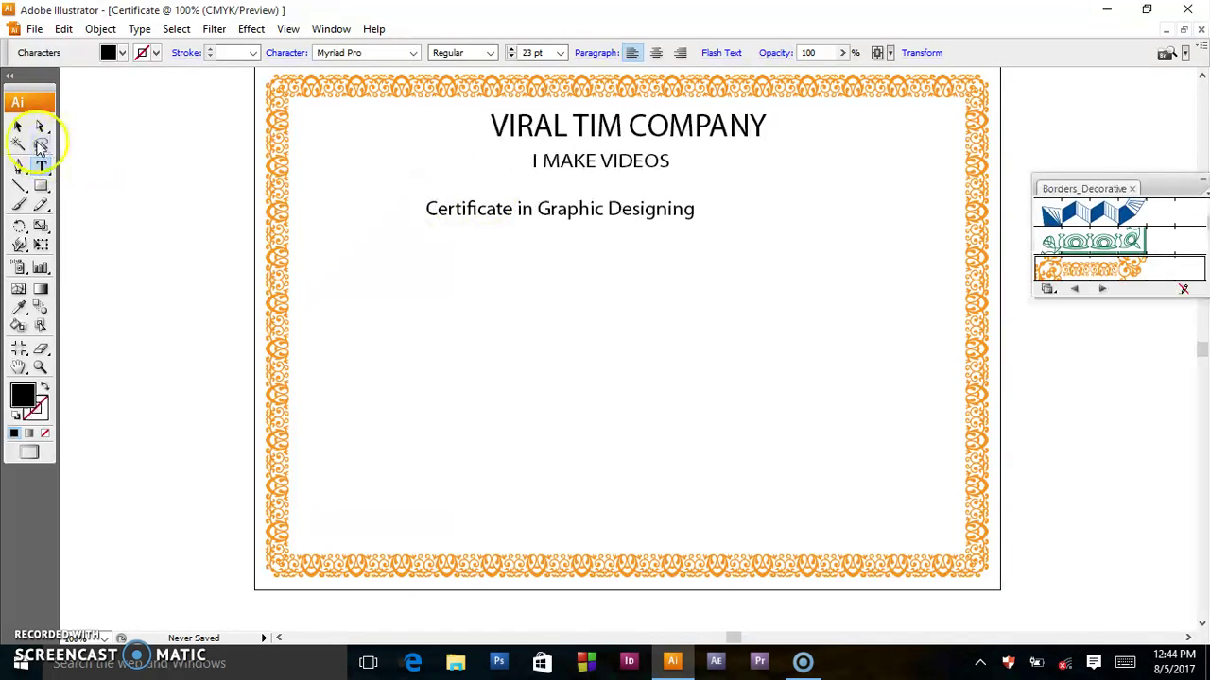
Centre the certificate line beneath I MAKE VIDEOS
left_click(18, 125)
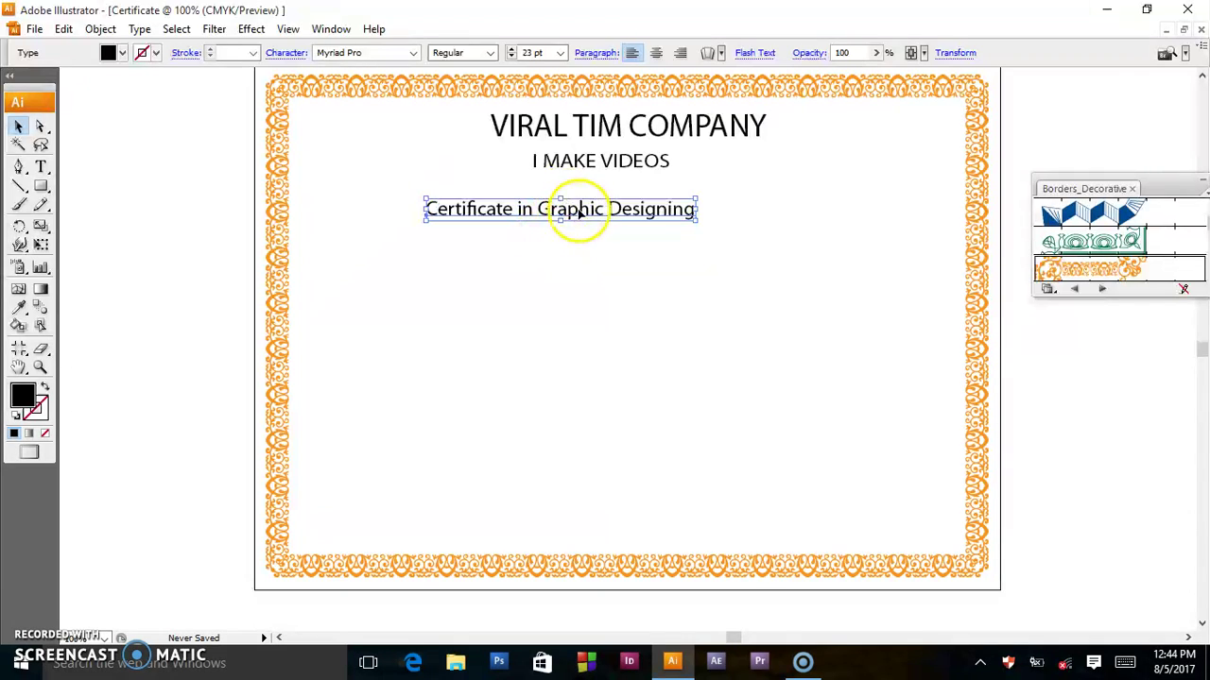
mouse_move(576, 210)
left_mouse_down()
mouse_move(626, 194)
mouse_move(628, 163)
mouse_move(647, 199)
left_mouse_up()
left_click(613, 161)
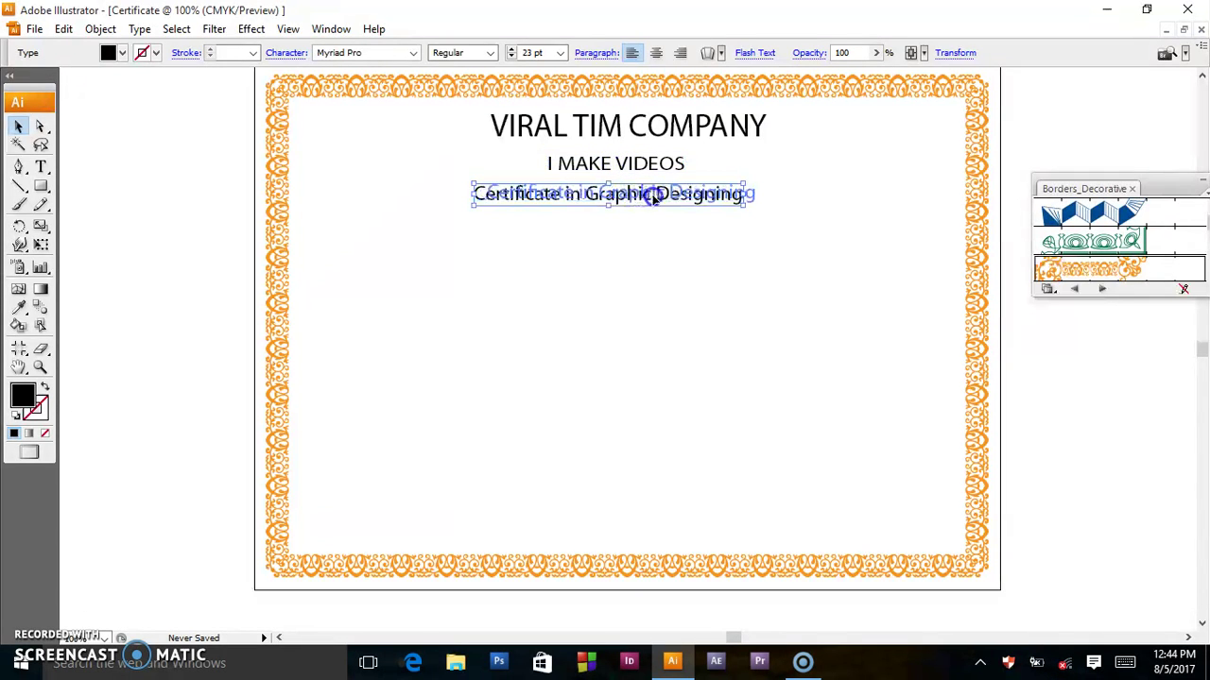
left_click(570, 243)
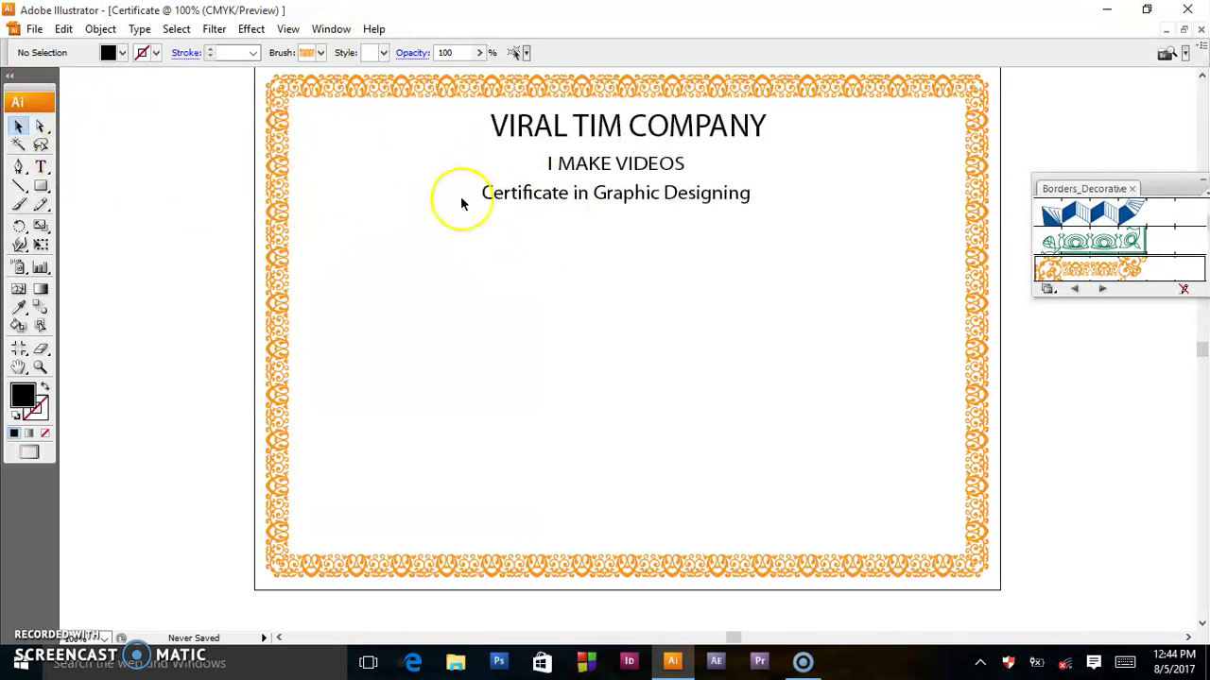
Correct 'Graphic' to 'Graphics' in the certificate line
left_click(521, 204)
key("t")
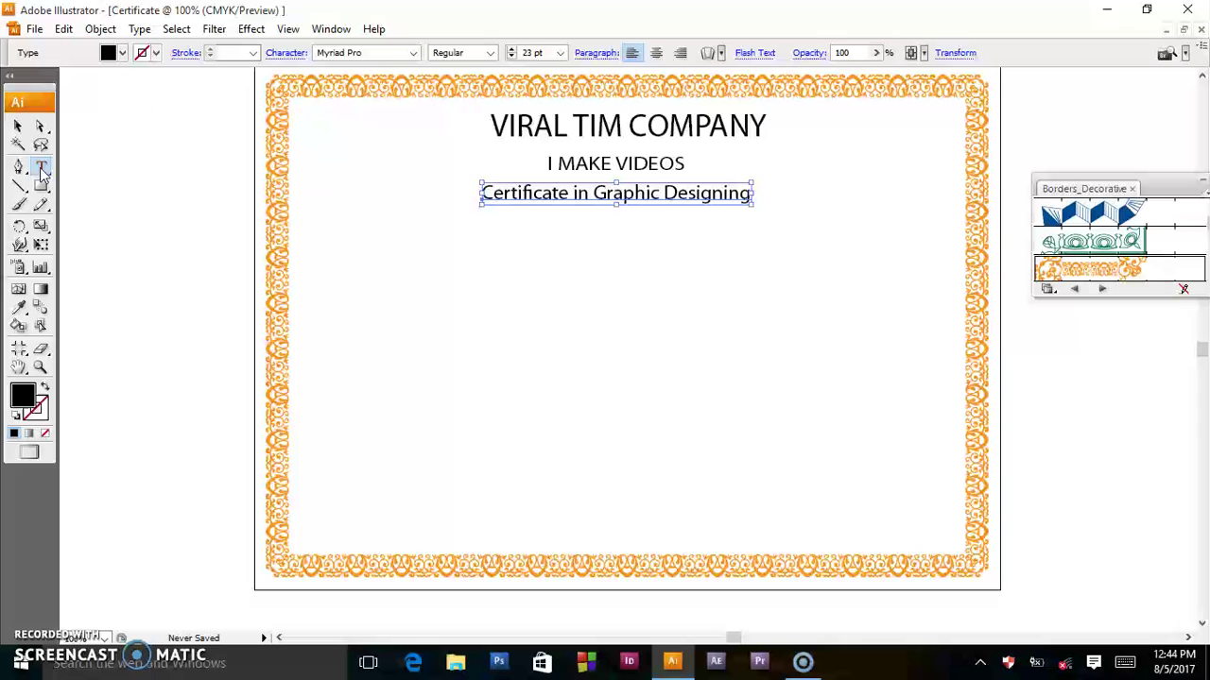
left_click(659, 194)
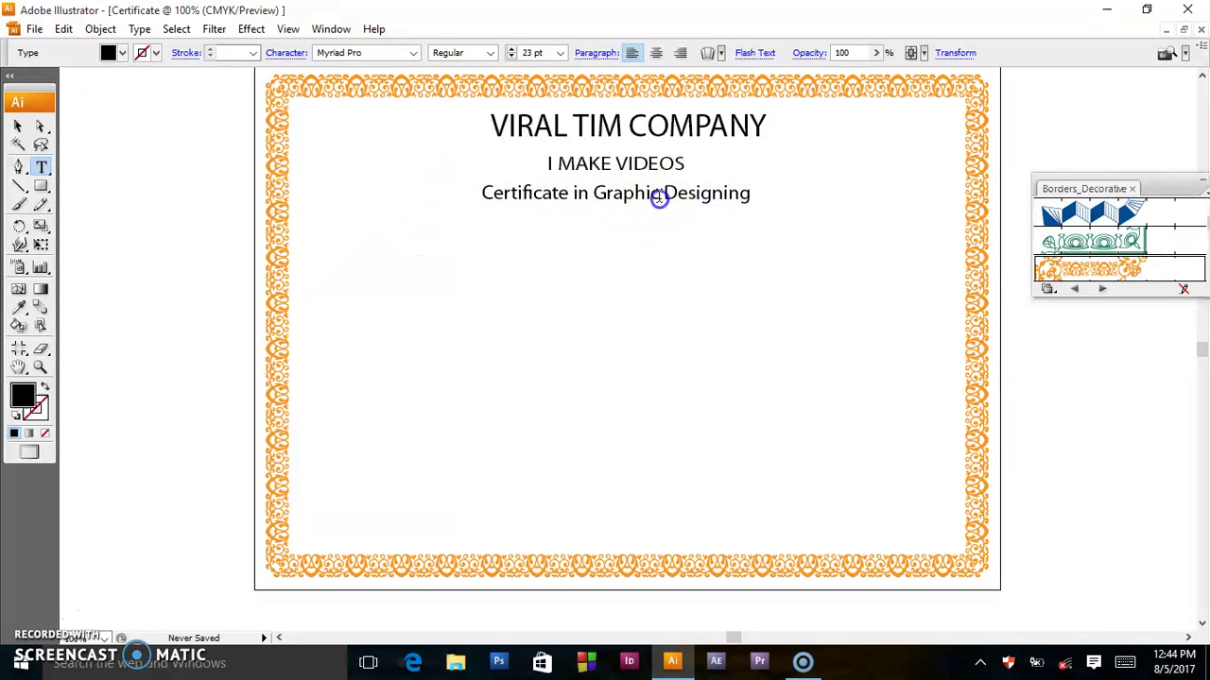
type("s")
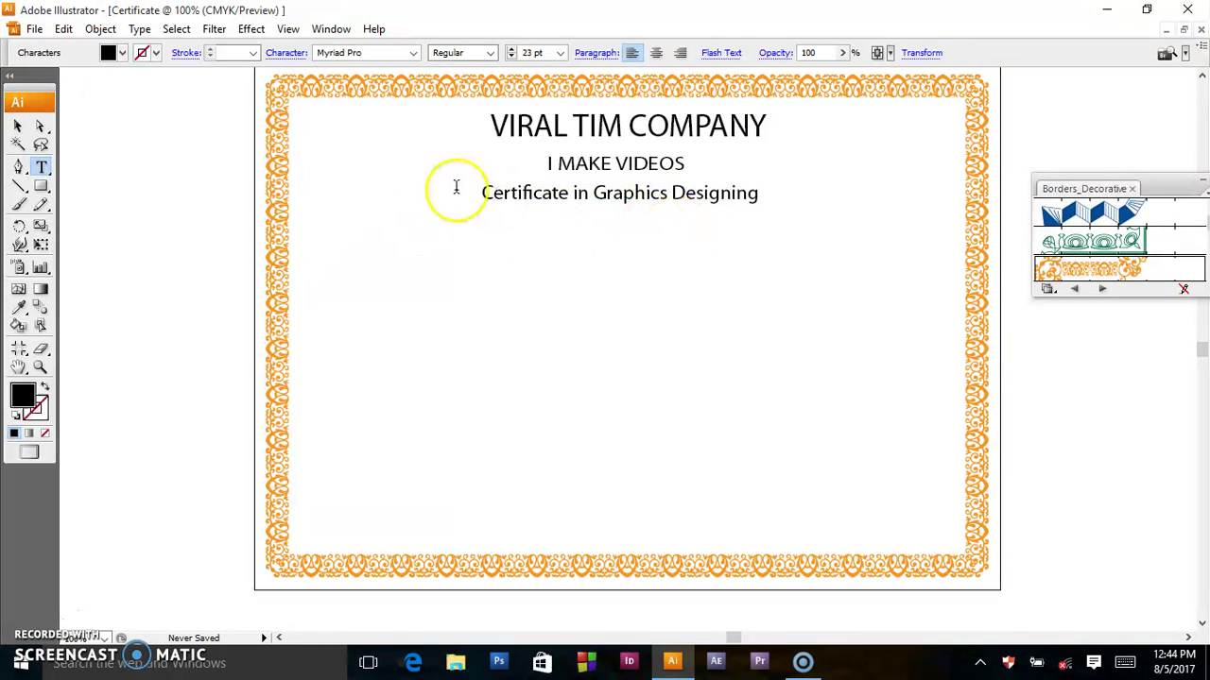
left_click(15, 128)
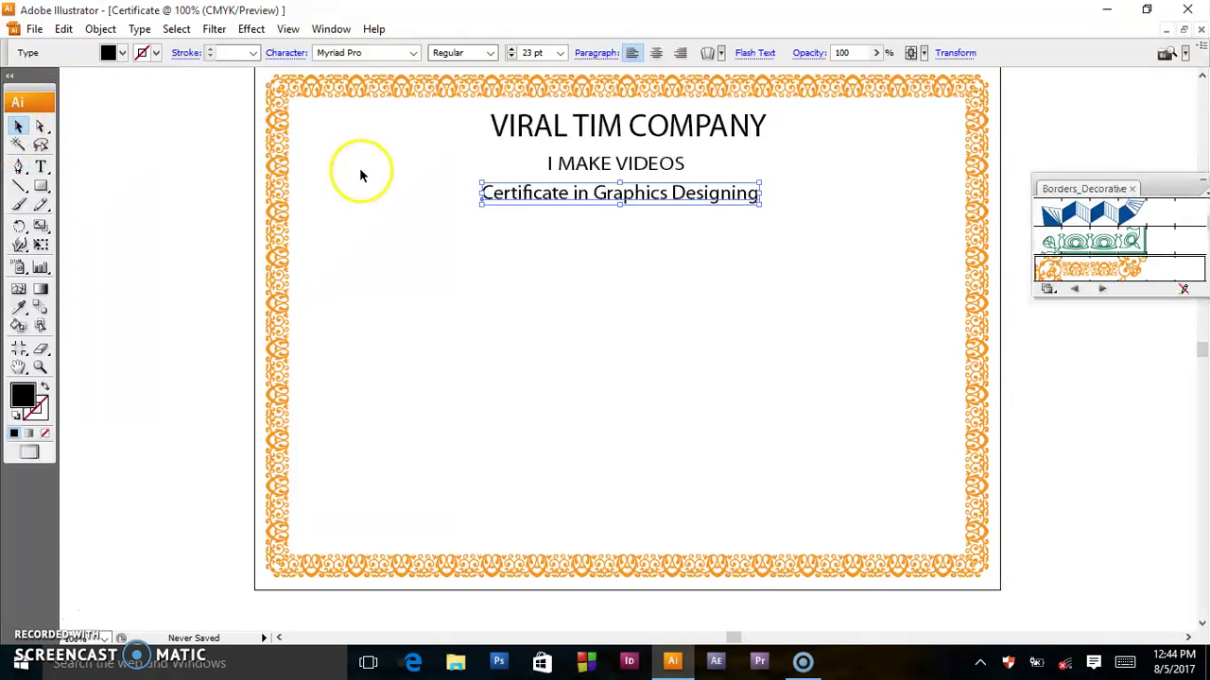
left_click(486, 248)
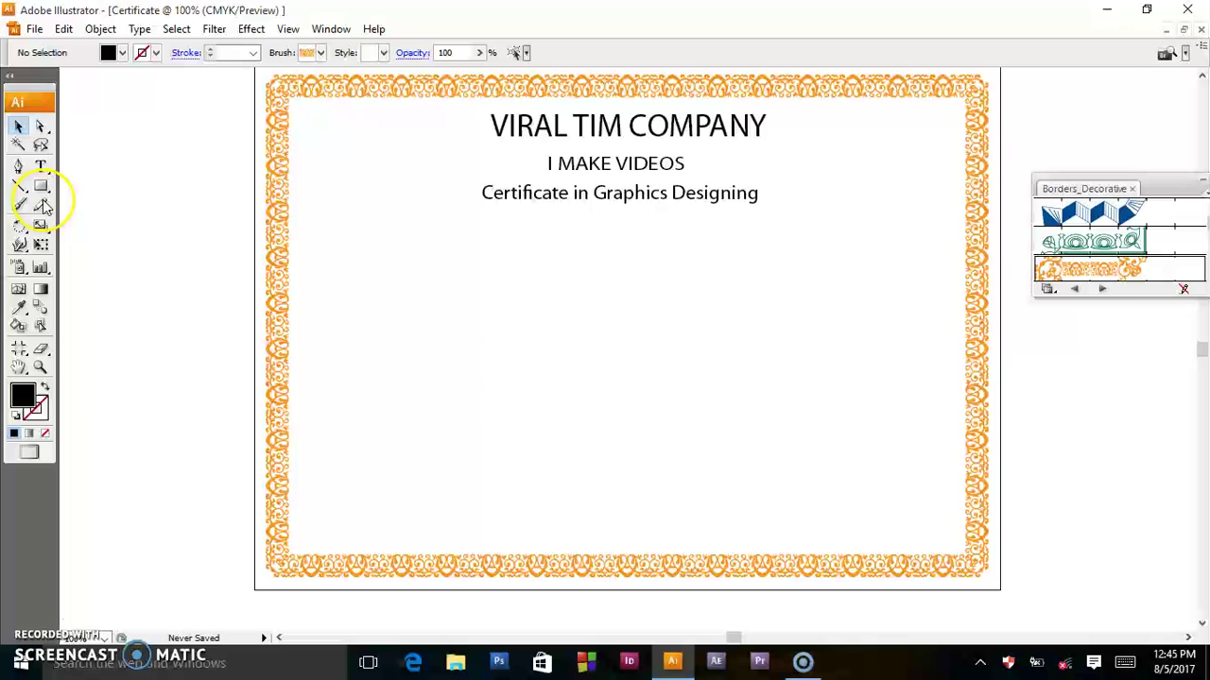
Type 'this is to certify that' at 15 pt and centre it below the certificate line
left_click(40, 167)
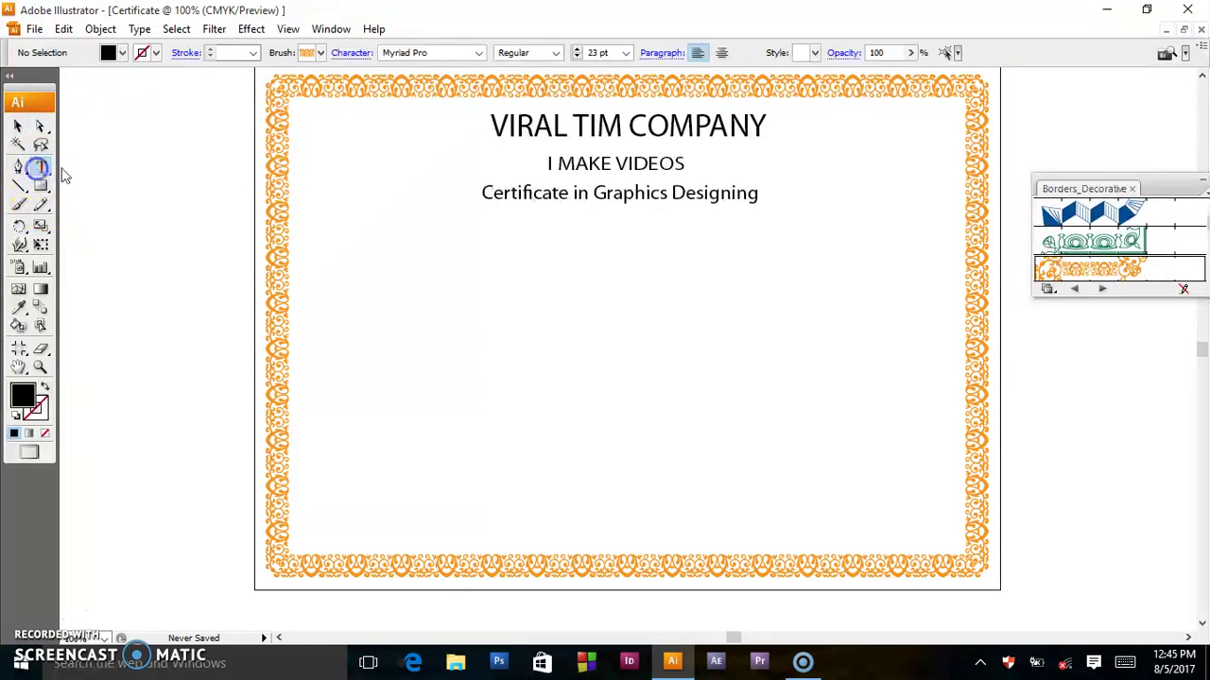
left_click(387, 235)
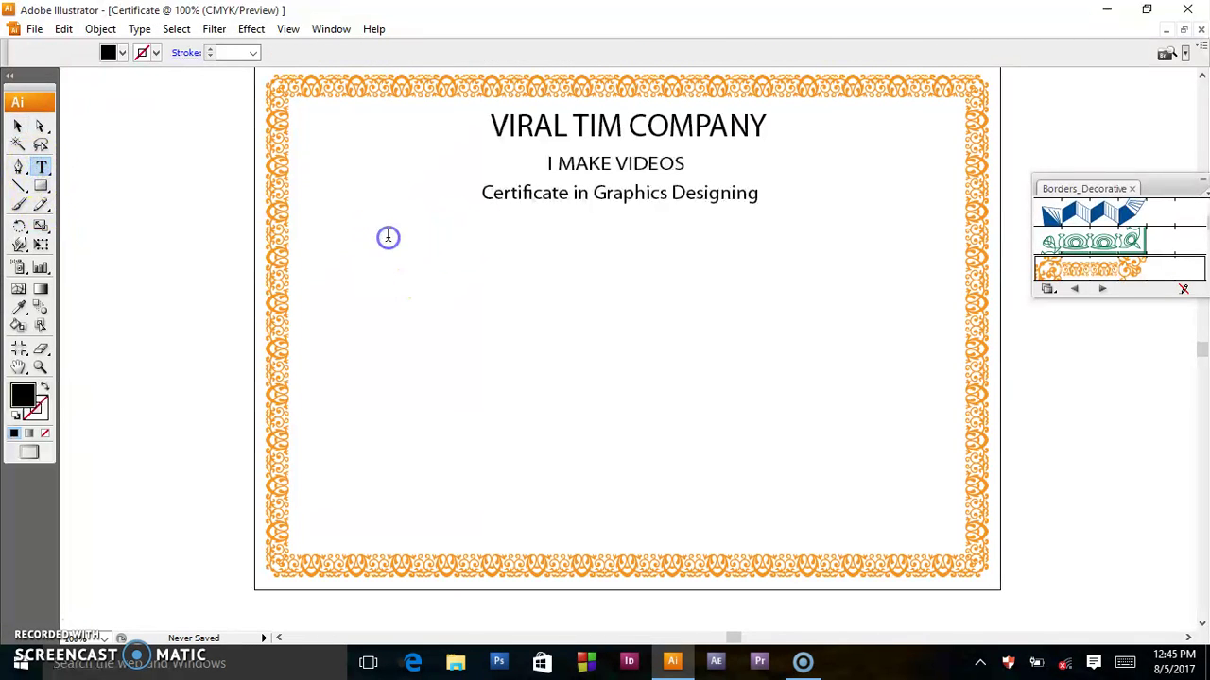
left_click(438, 288)
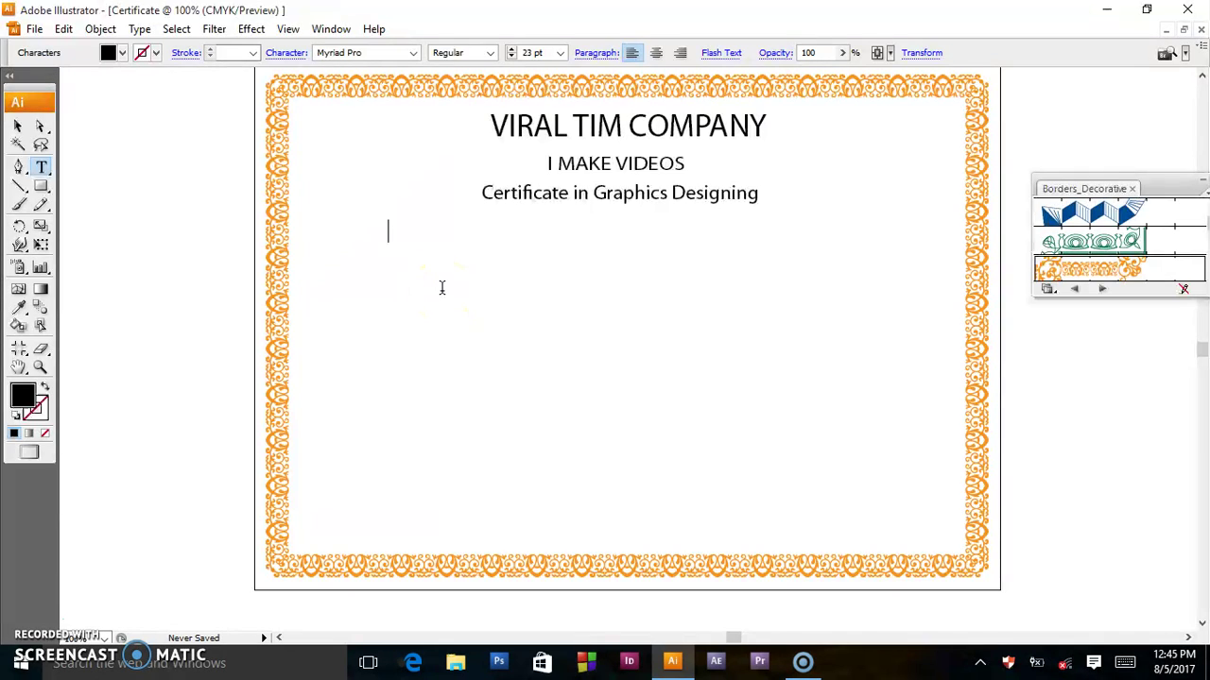
left_click(510, 56)
left_click(510, 57)
left_click(510, 57)
left_click(510, 57)
left_click(510, 57)
left_click(338, 261)
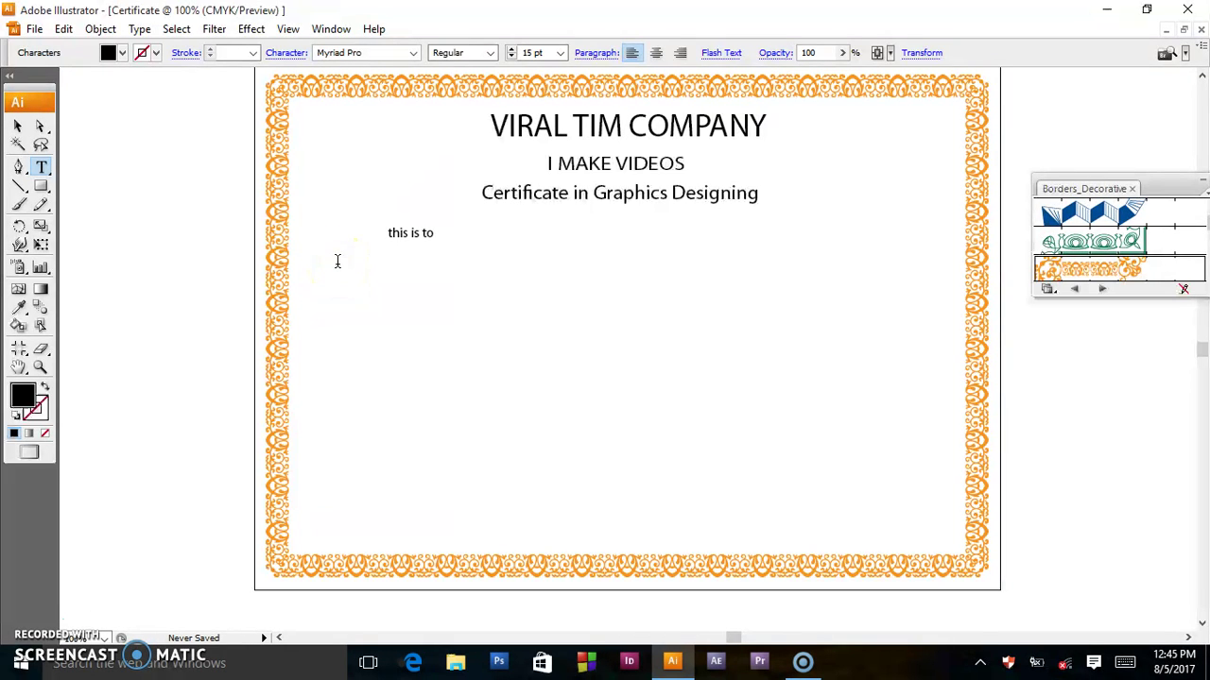
type(" cer")
type("tify that")
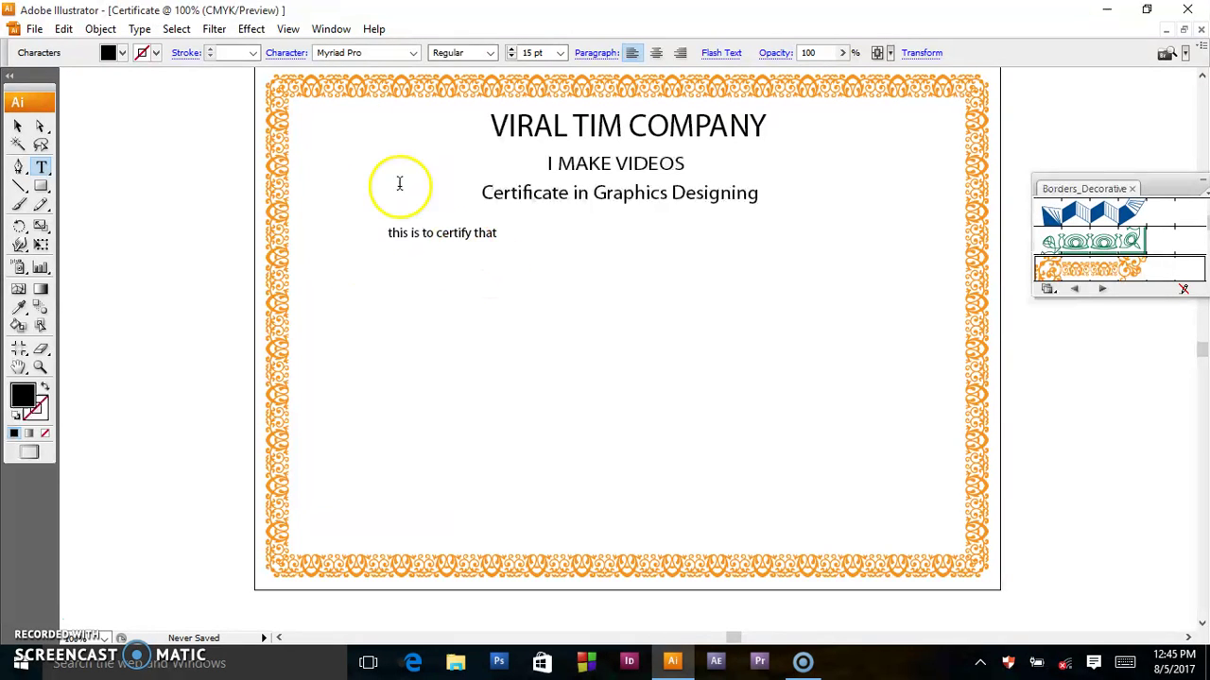
left_click(17, 126)
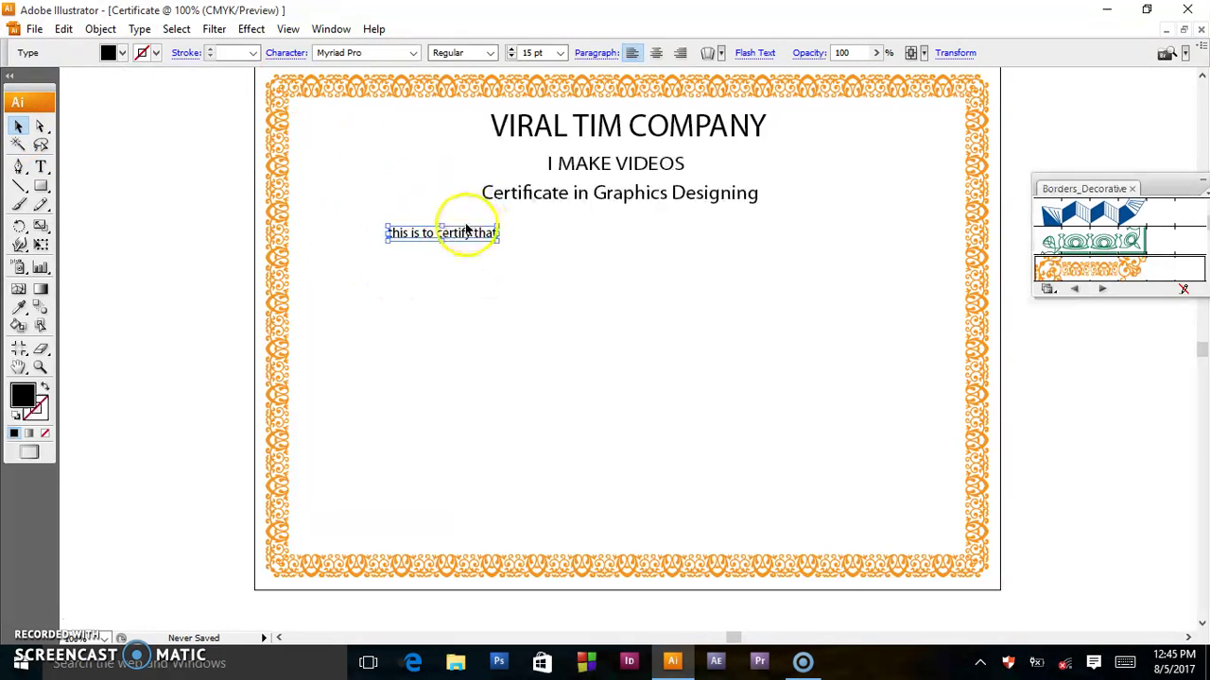
left_click_drag(448, 232, 623, 229)
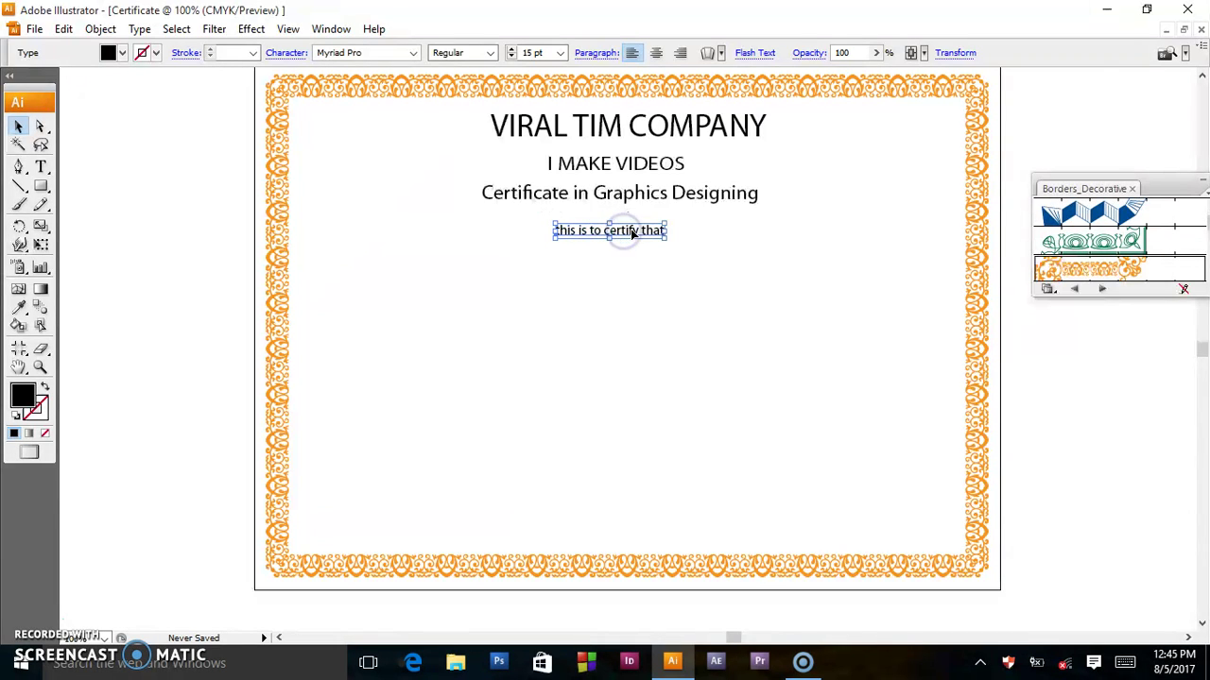
Switch the 'this is to certify that' line from Myriad Pro to Edwardian Script ITC
left_click(602, 251)
left_click(367, 53)
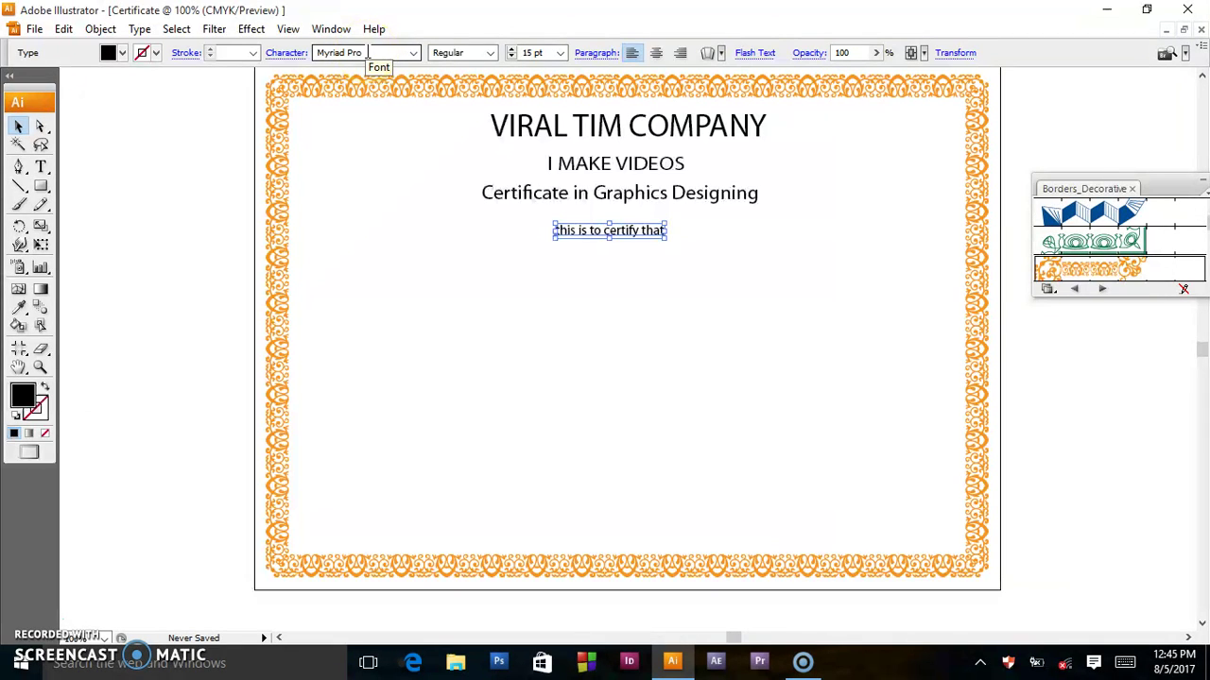
double_click(366, 53)
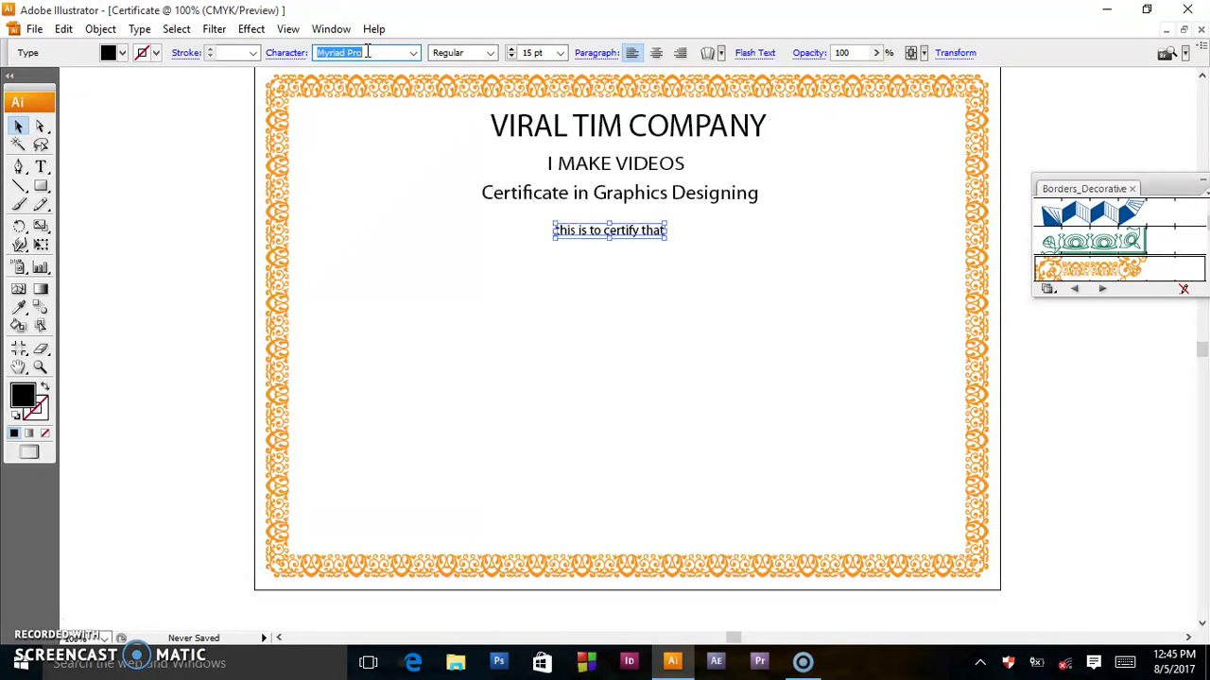
type("Edwardian Script ITC")
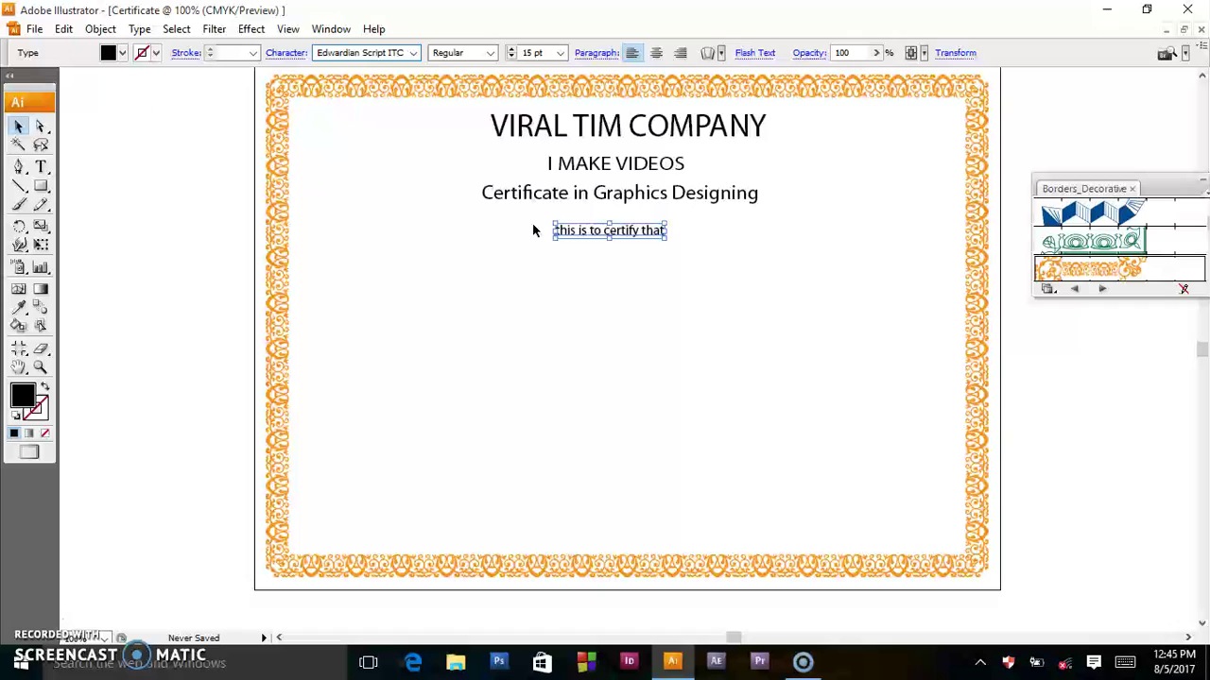
Stretch the script line wider and try font sizes between 26 and 33 pt
left_click(584, 251)
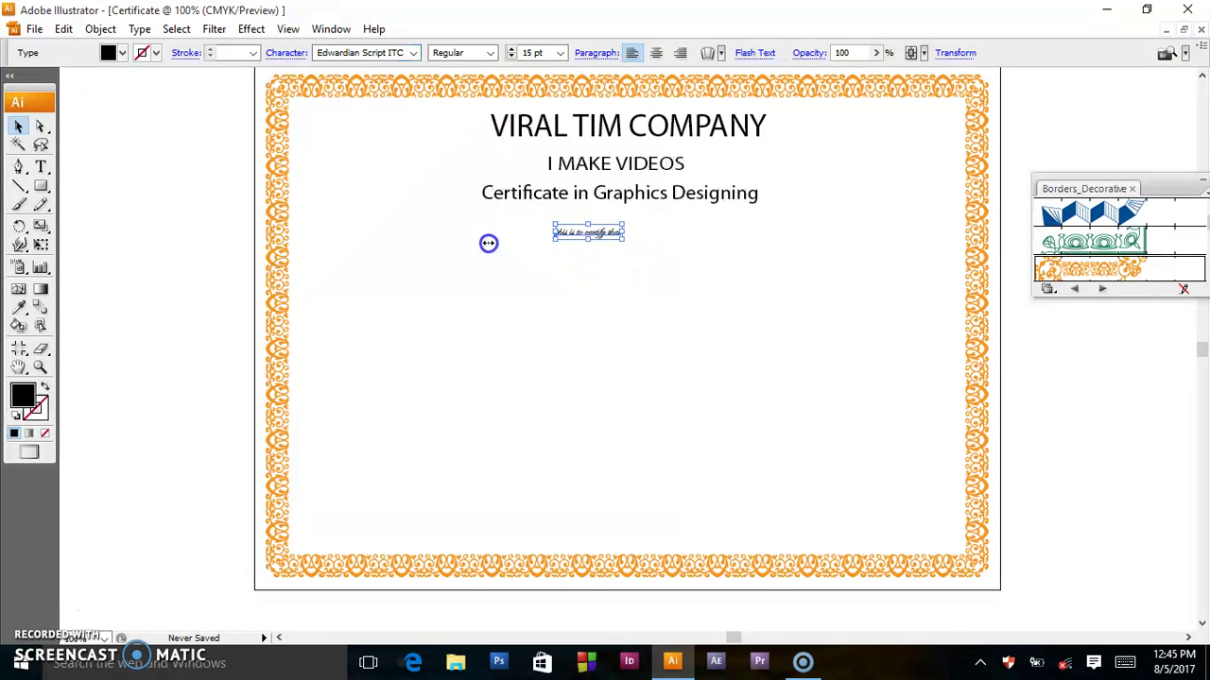
left_click_drag(489, 243, 430, 231)
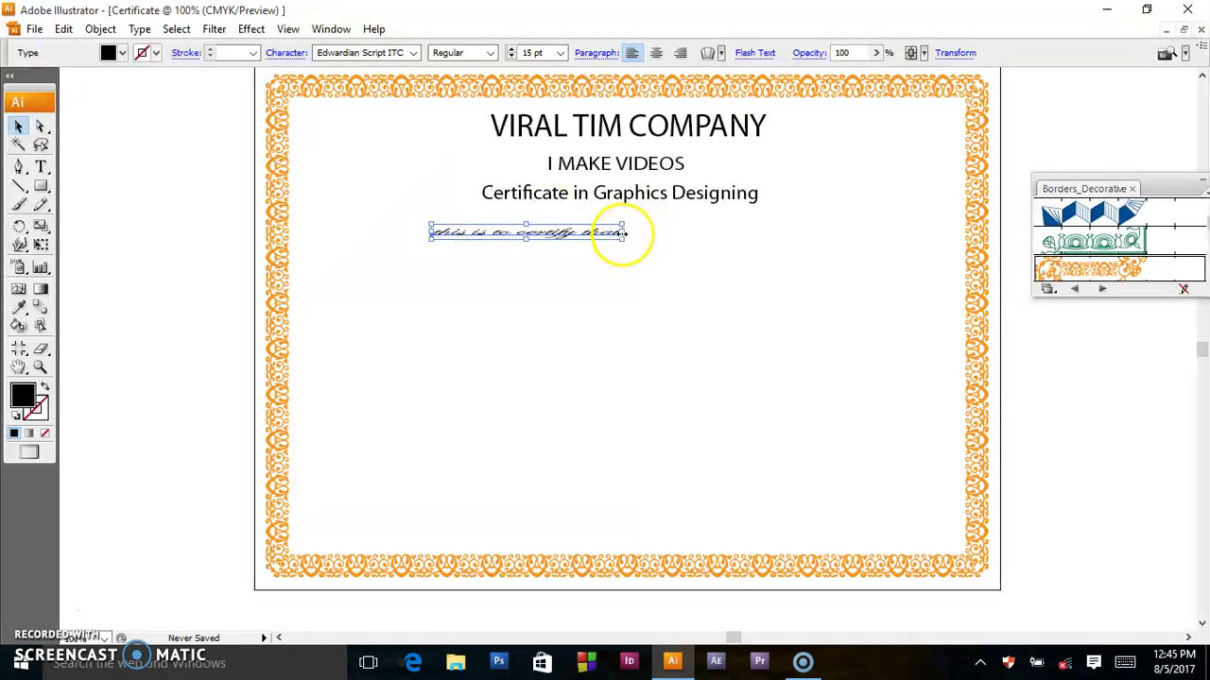
left_click_drag(624, 233, 784, 232)
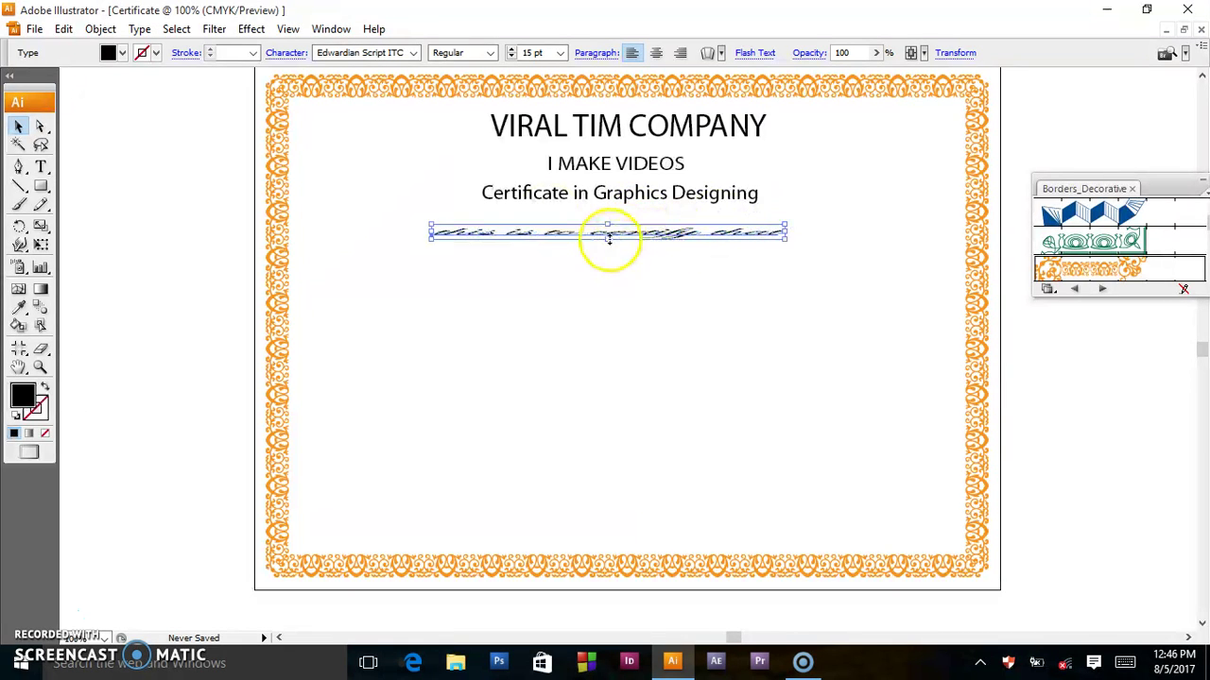
left_click_drag(608, 237, 608, 255)
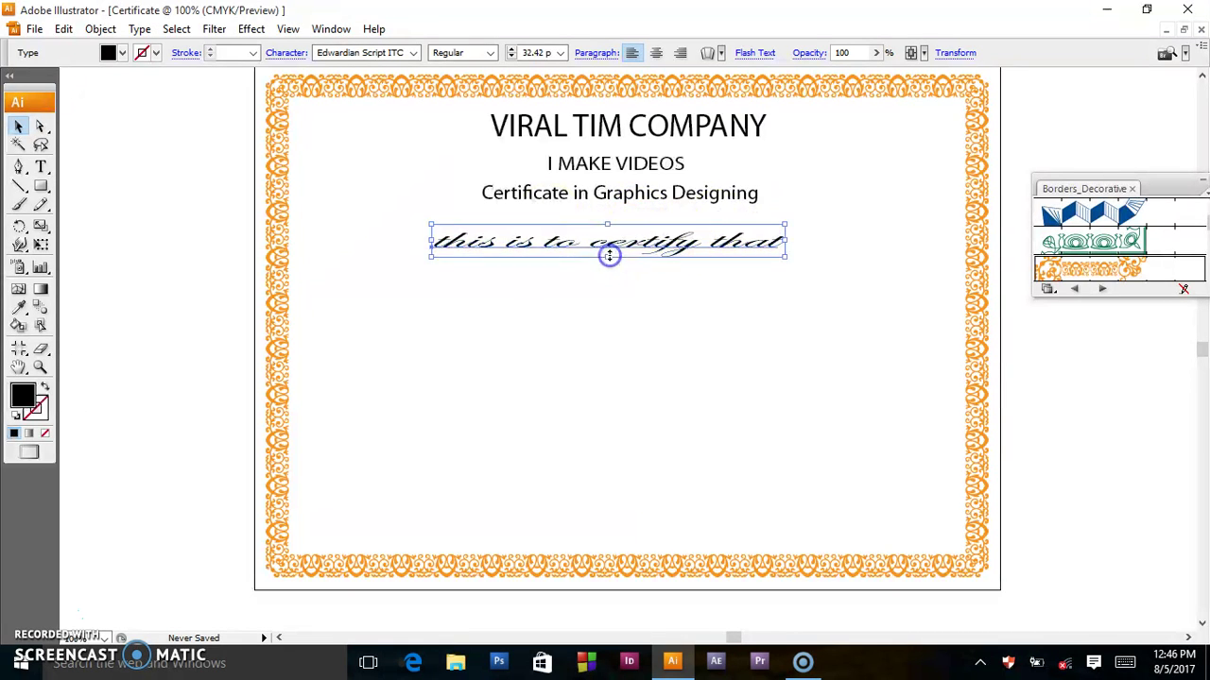
left_click(511, 56)
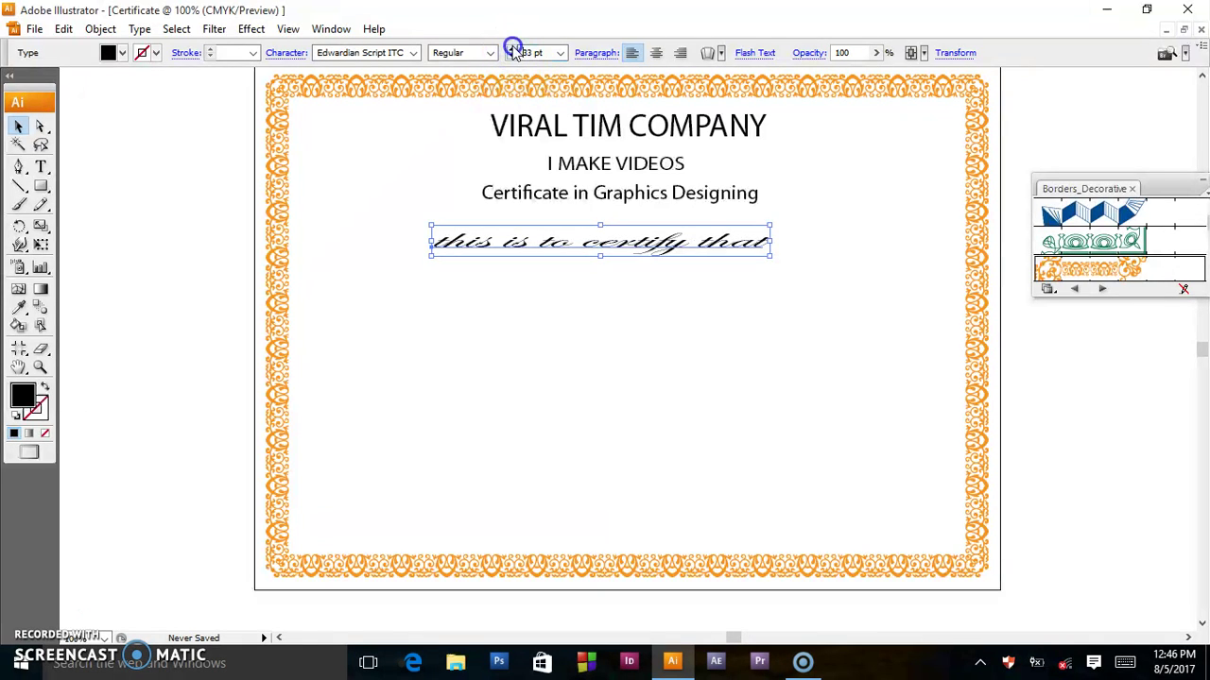
left_click(511, 48)
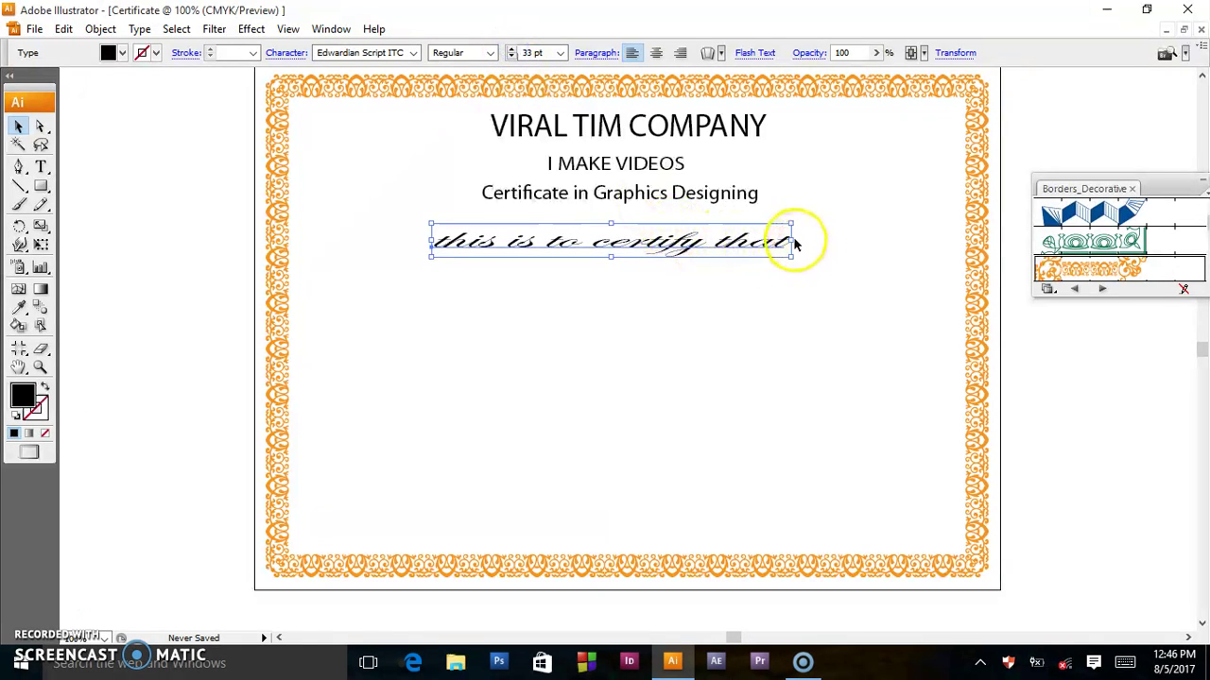
left_click_drag(792, 241, 832, 241)
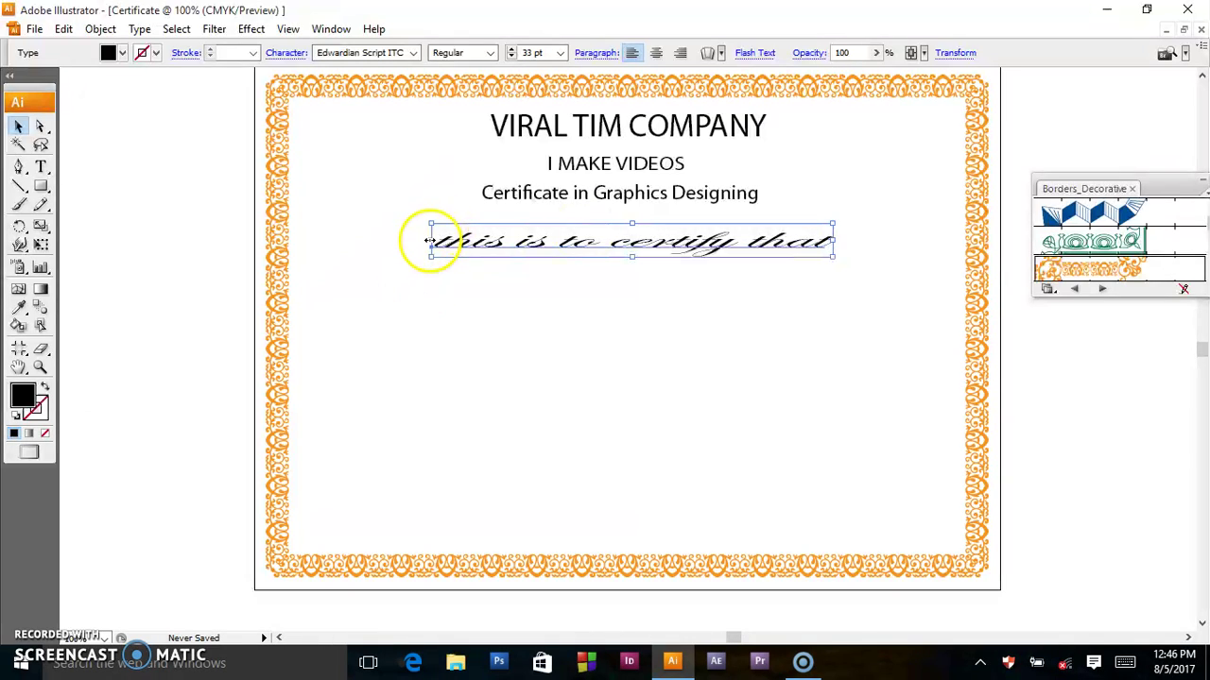
left_click_drag(430, 241, 362, 257)
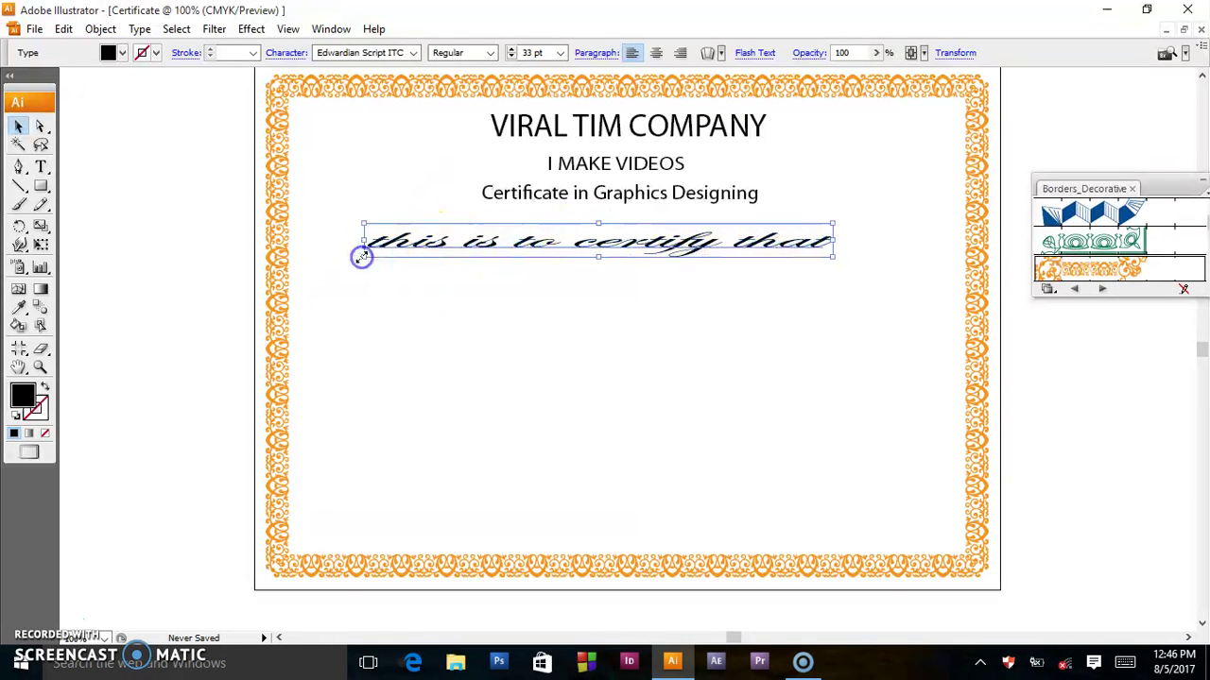
left_click(511, 56)
left_click(511, 56)
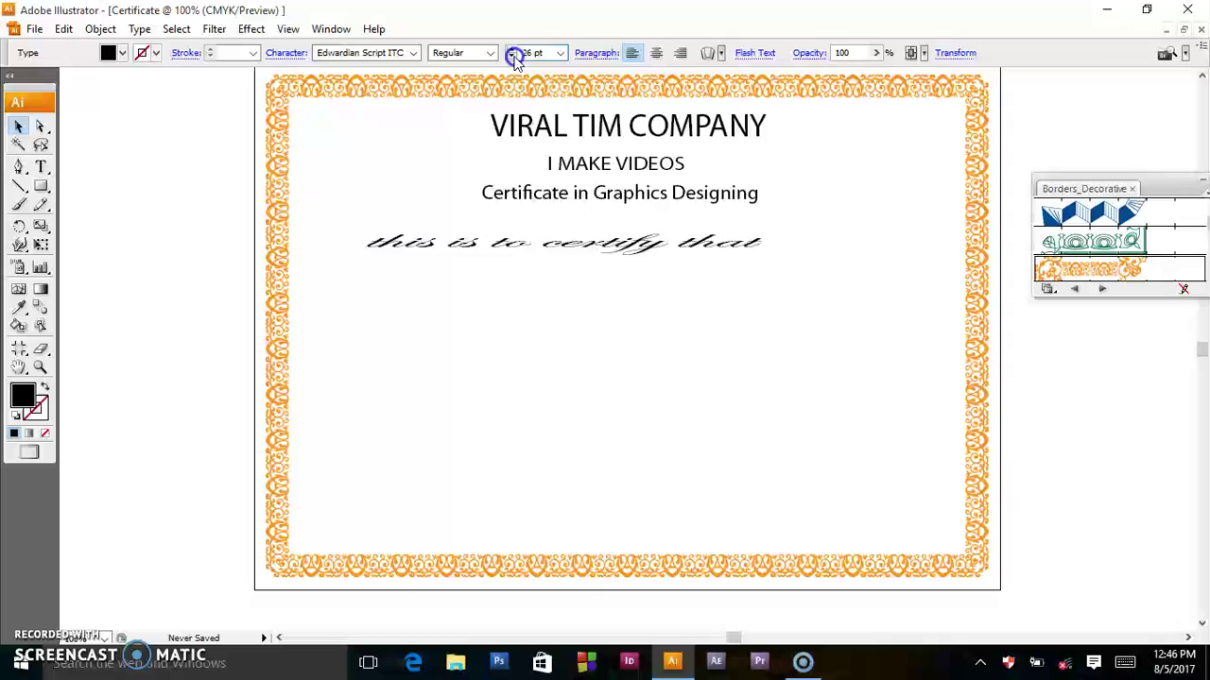
Centre the script line under the title and enlarge it to about 58.84 pt
left_click_drag(581, 242, 612, 236)
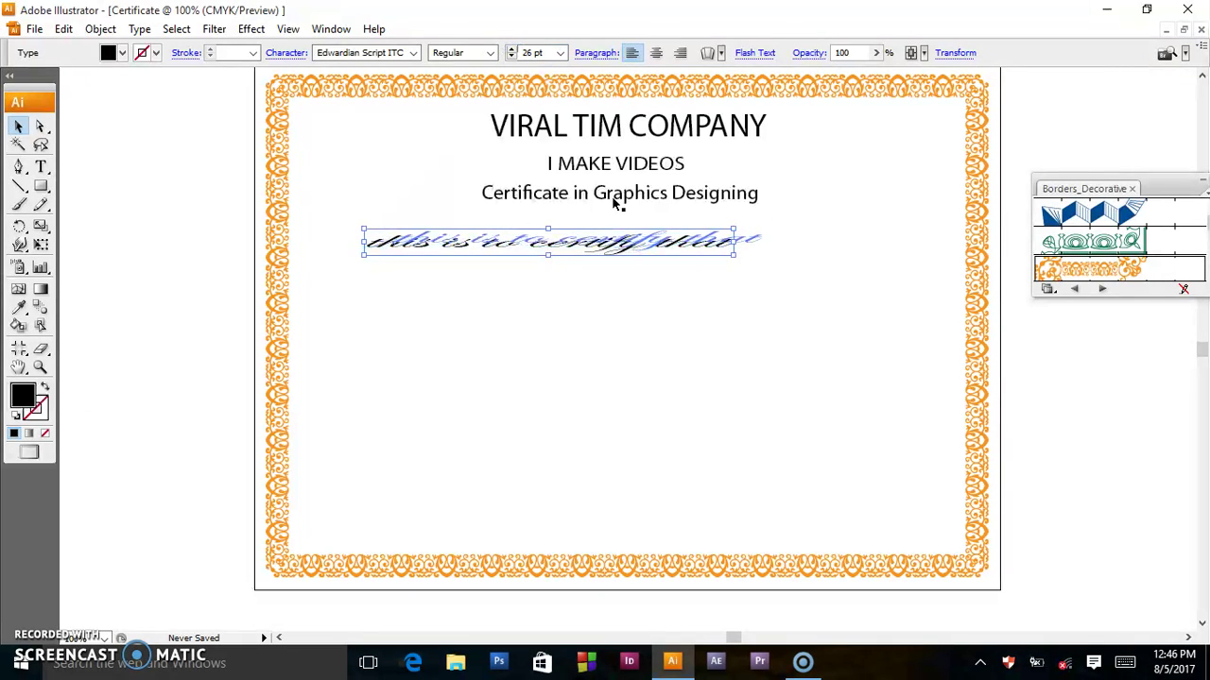
left_click(511, 57)
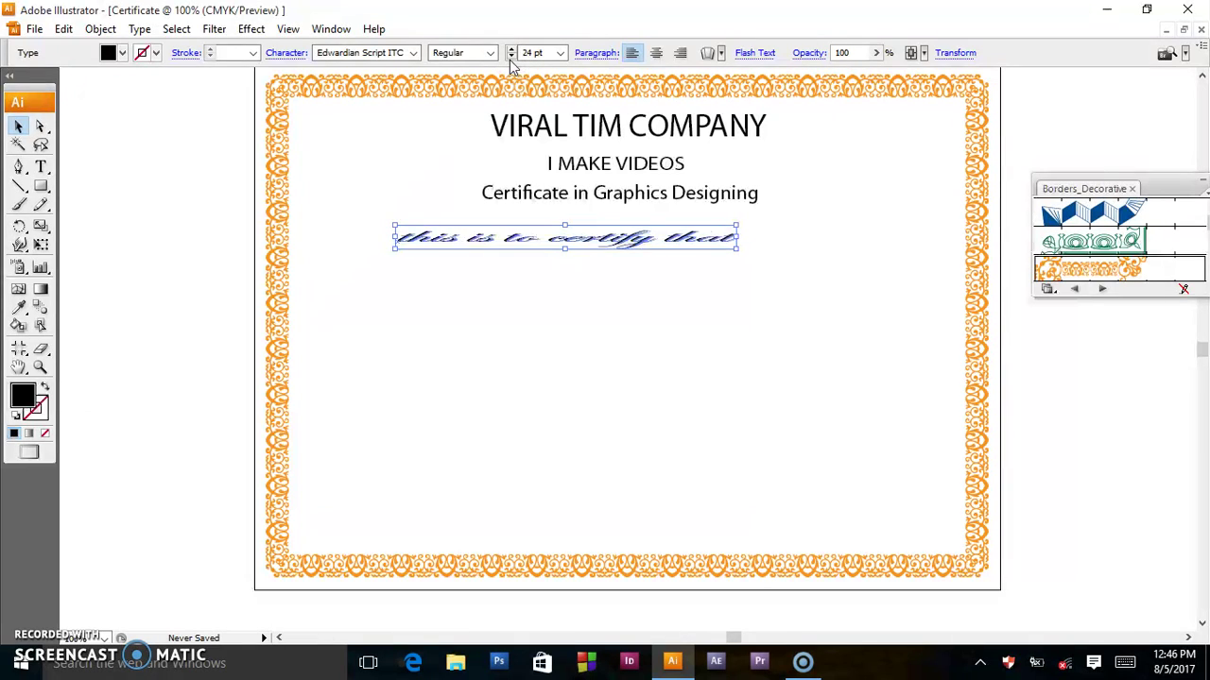
left_click_drag(612, 247, 650, 241)
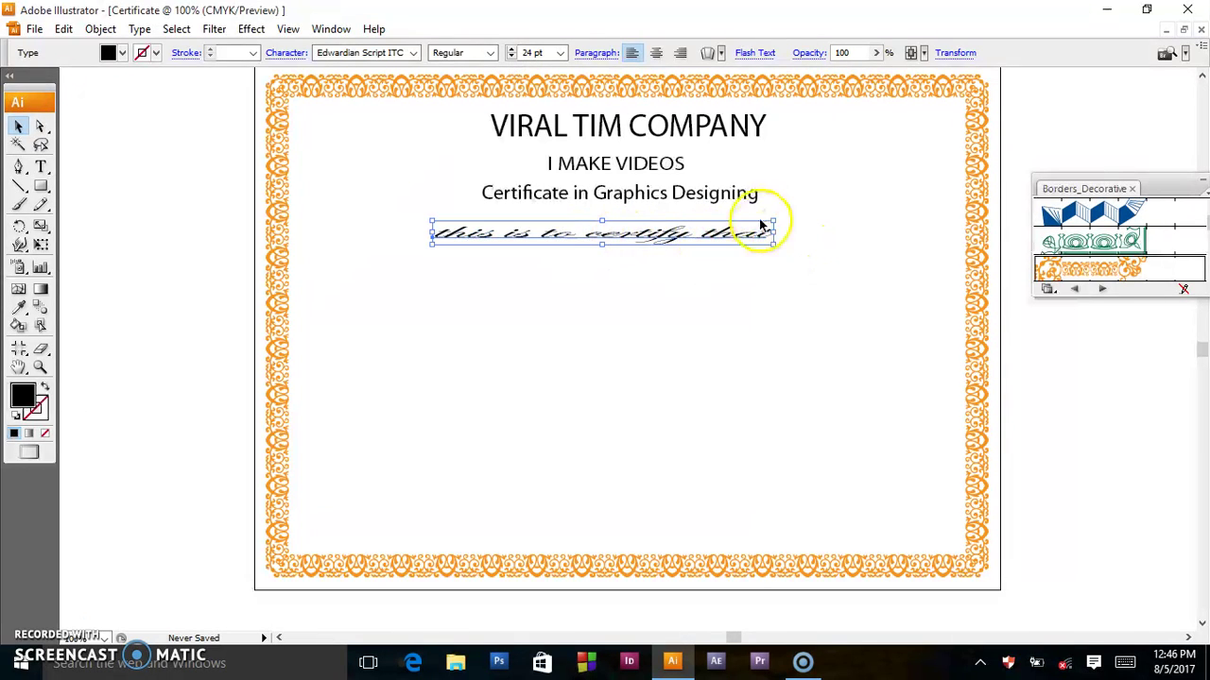
left_click_drag(773, 233, 792, 228)
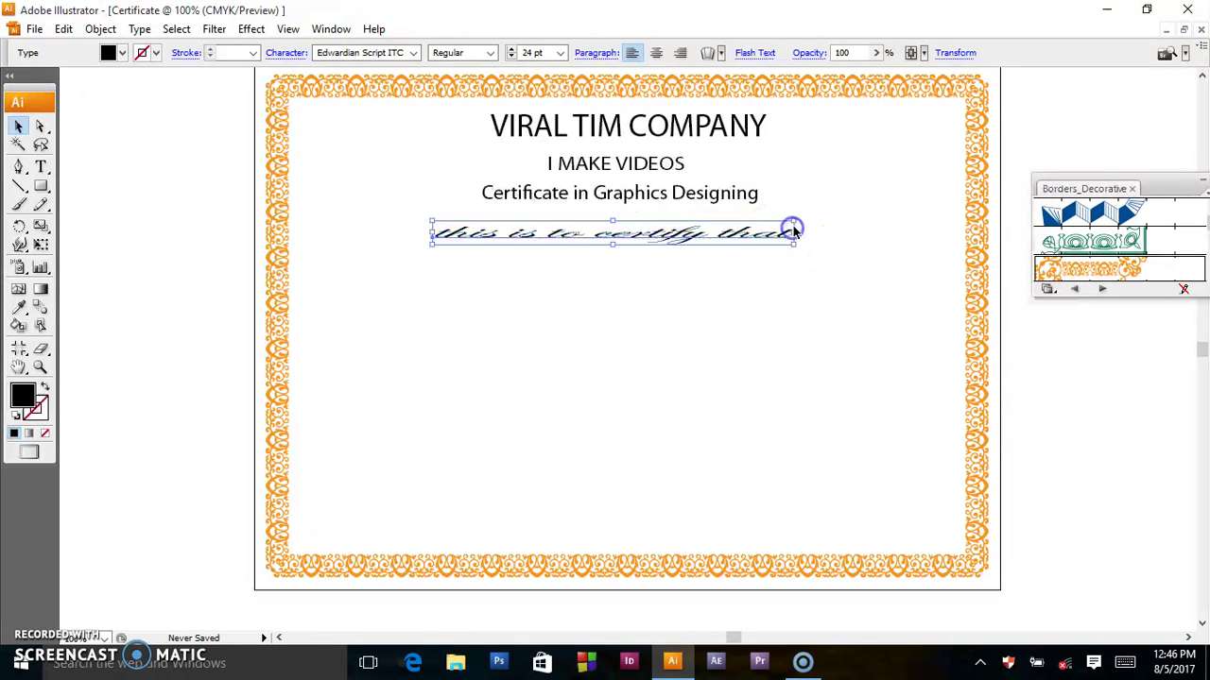
left_click(648, 305)
left_click(612, 239)
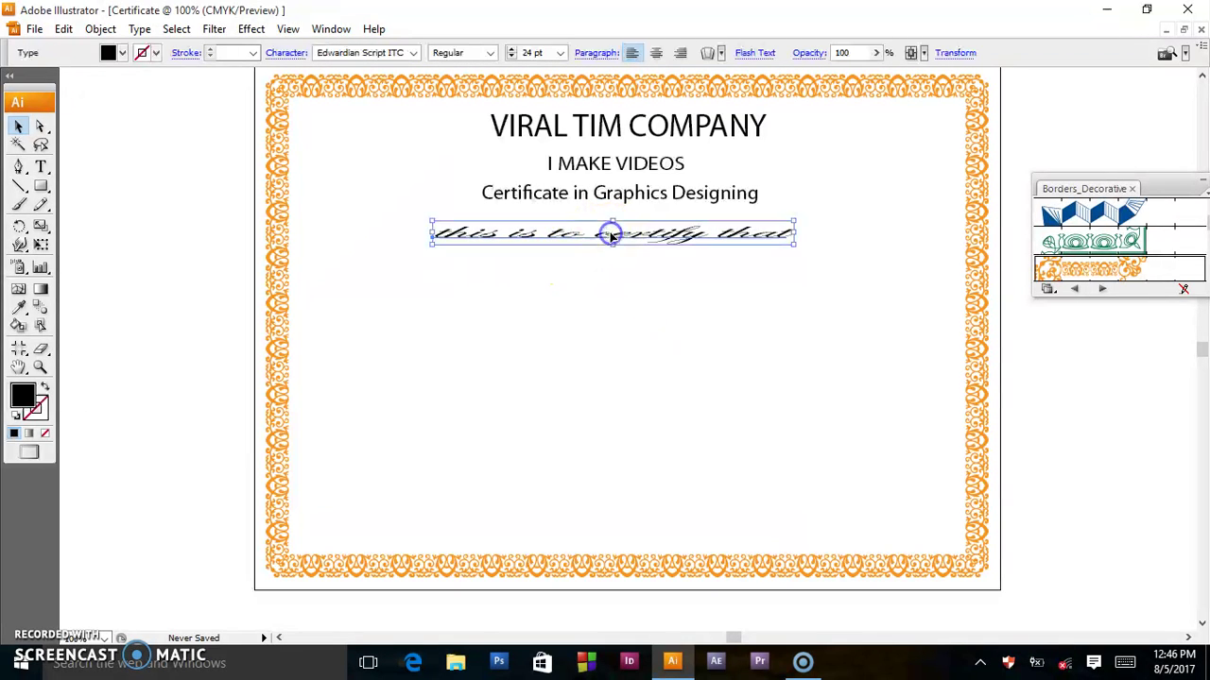
left_click_drag(611, 220, 611, 210)
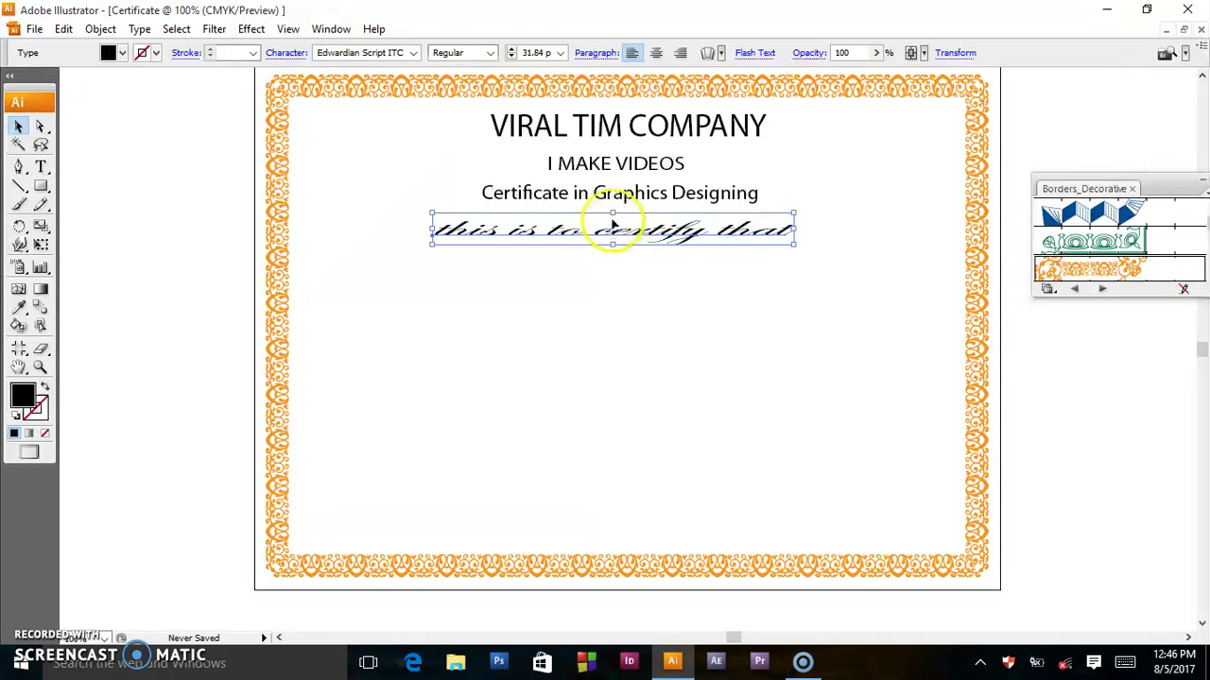
left_click_drag(612, 210, 612, 186)
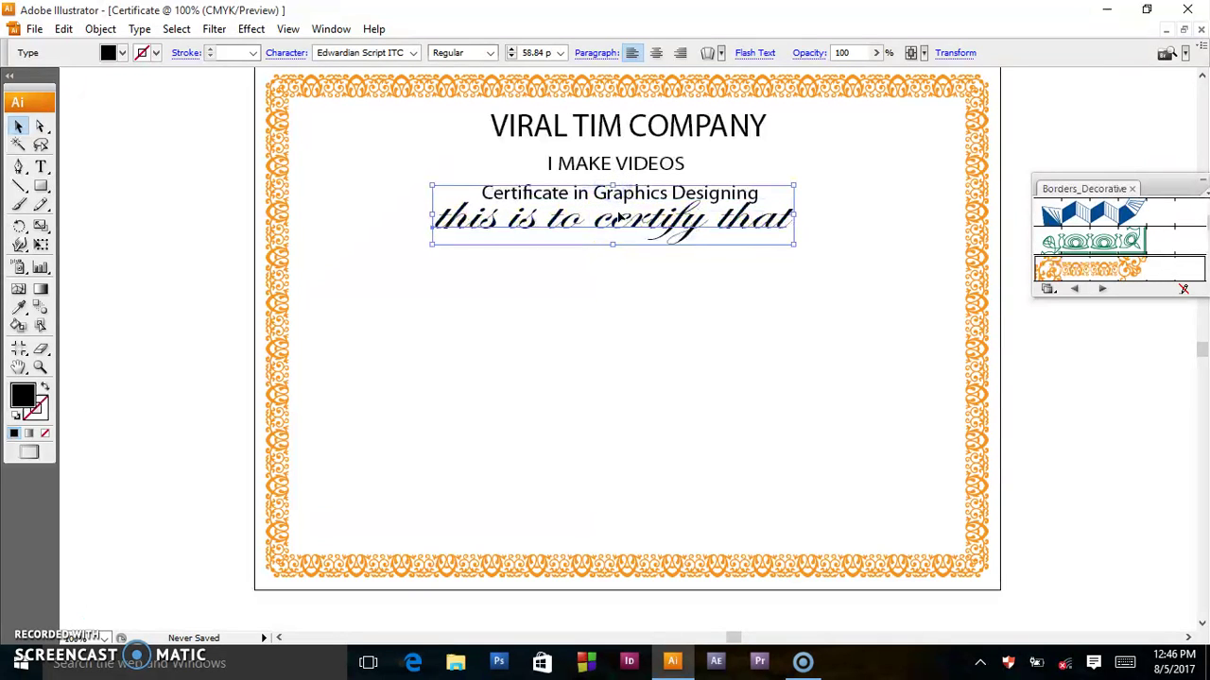
left_click_drag(616, 244, 623, 242)
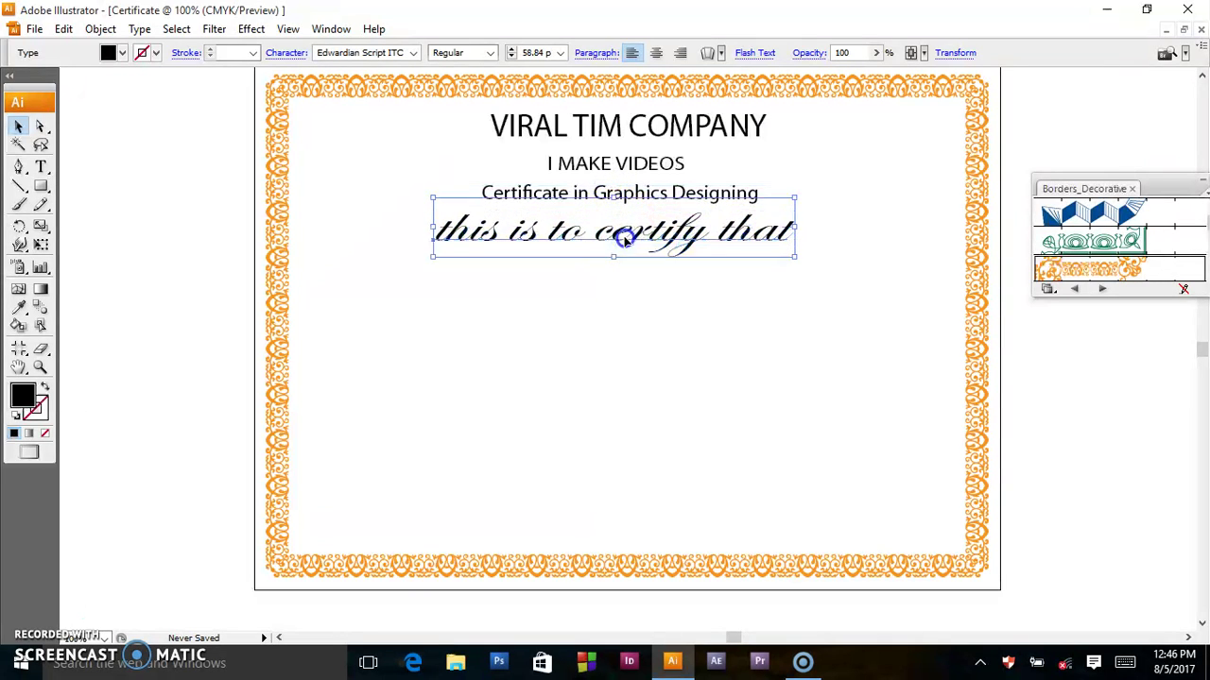
Type a dotted line of periods and move it just below the script line
left_click(664, 306)
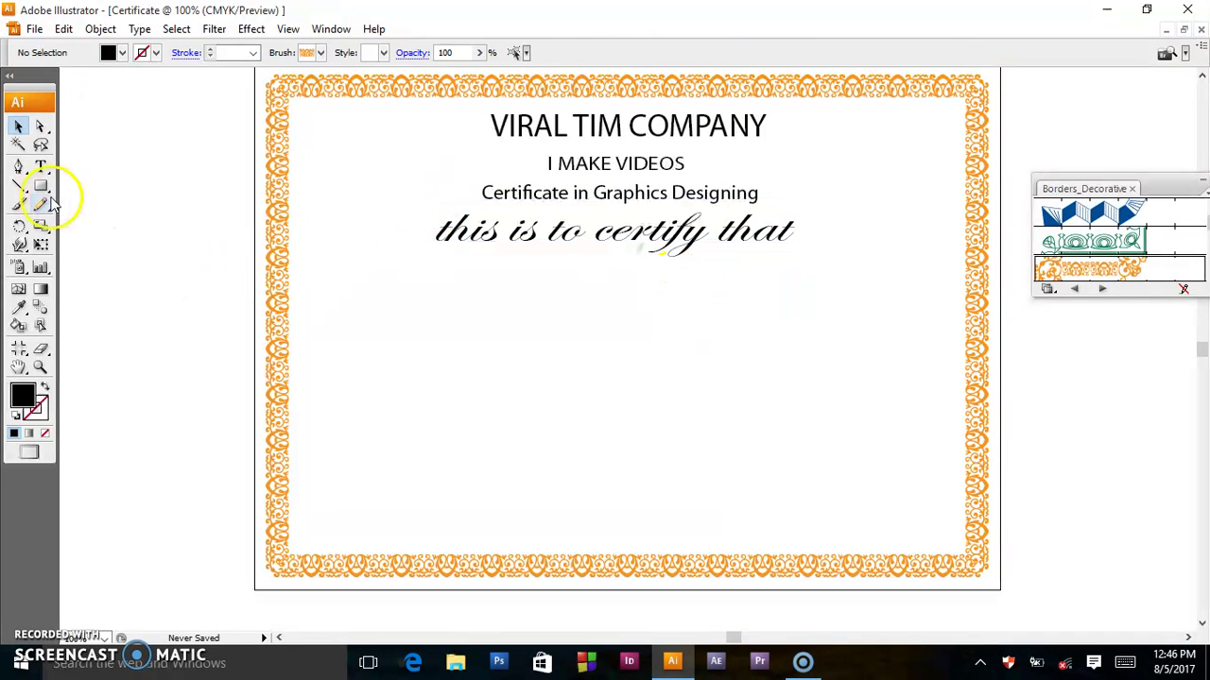
left_click(41, 166)
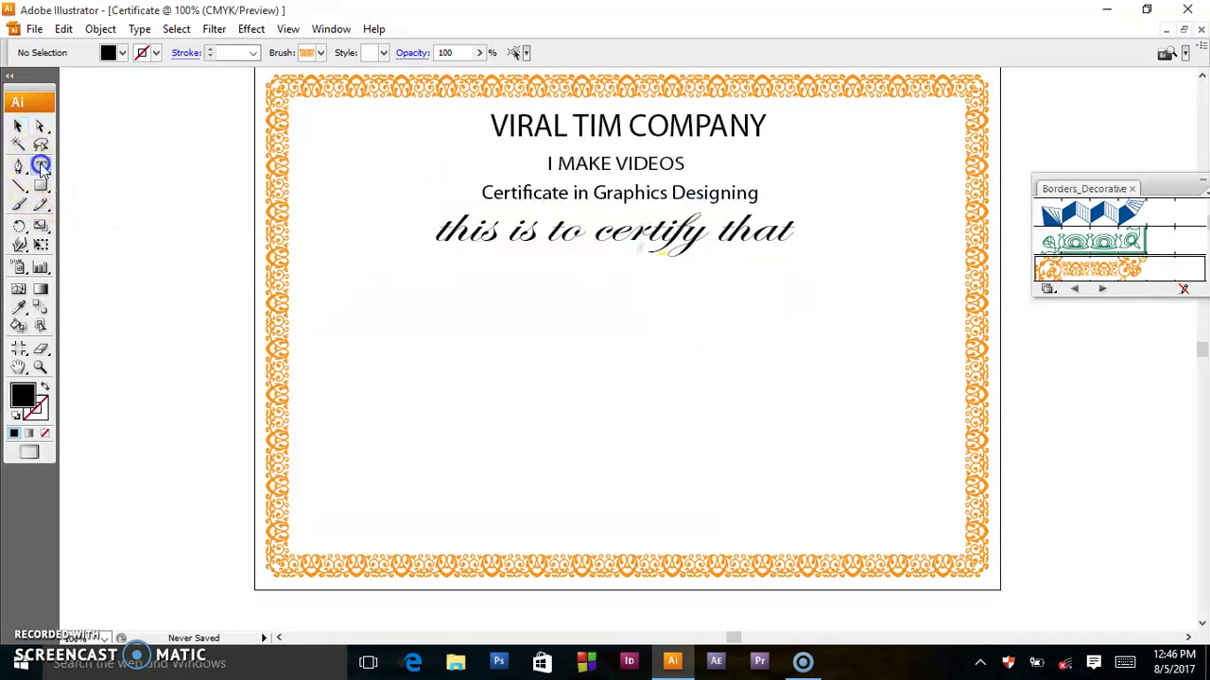
left_click(428, 264)
type("...................................")
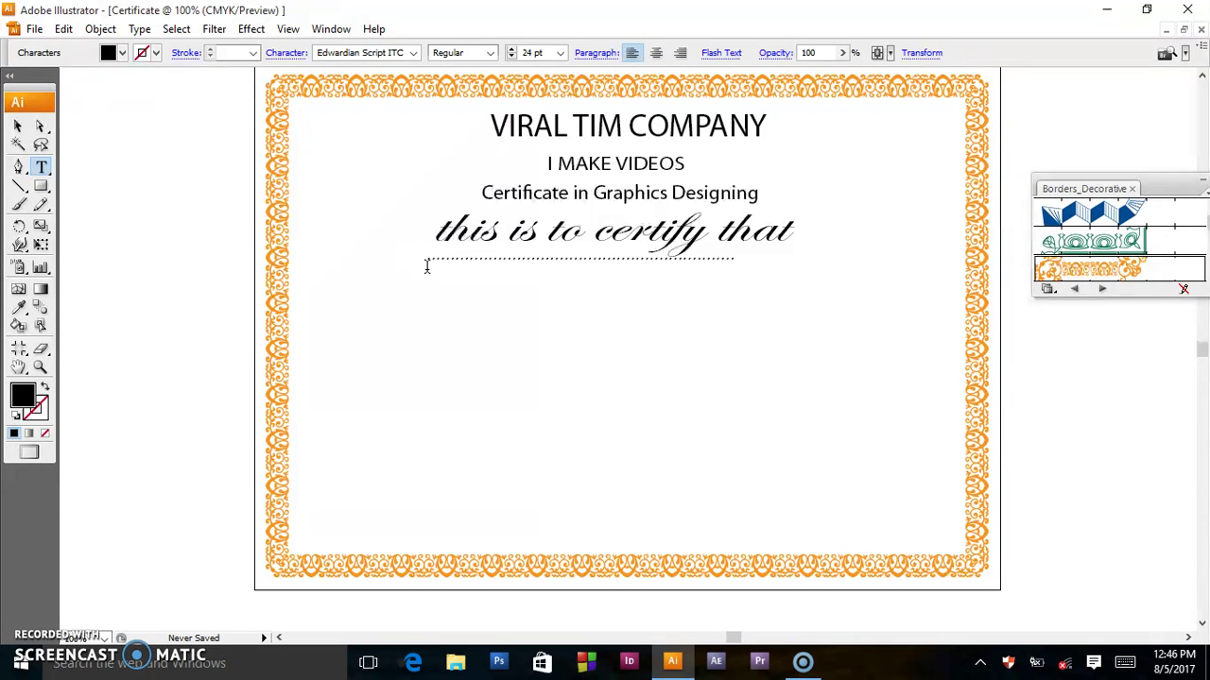
type("..............................")
left_click(17, 125)
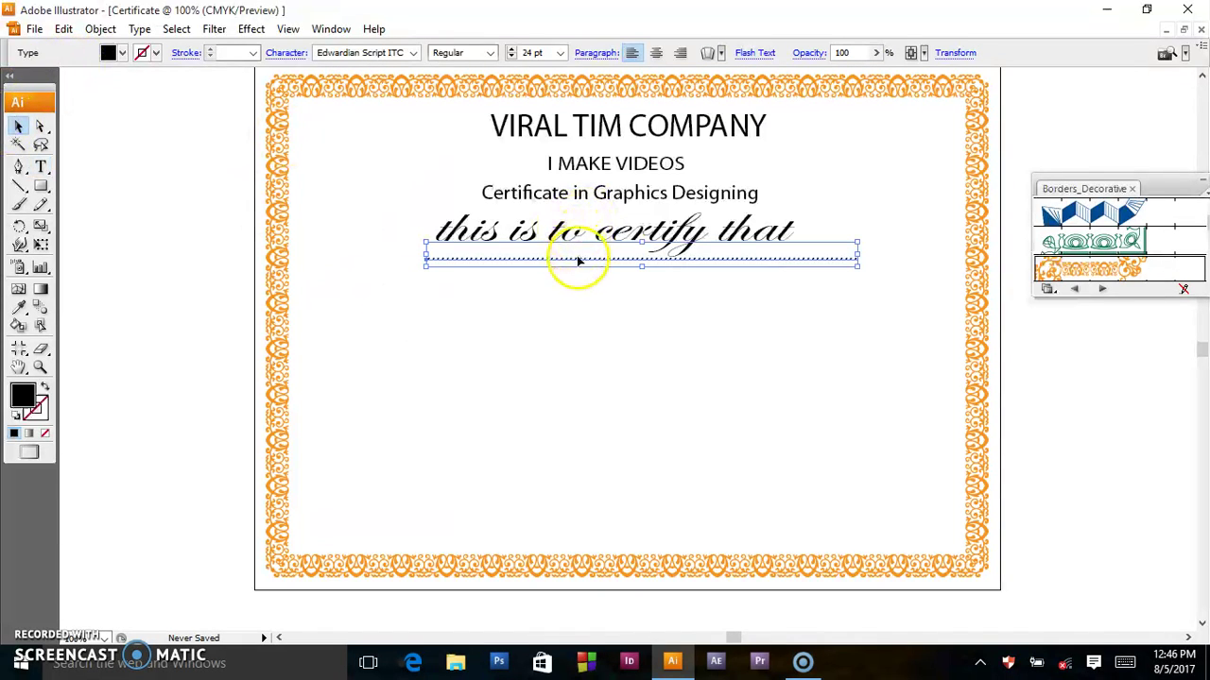
left_click_drag(572, 257, 567, 272)
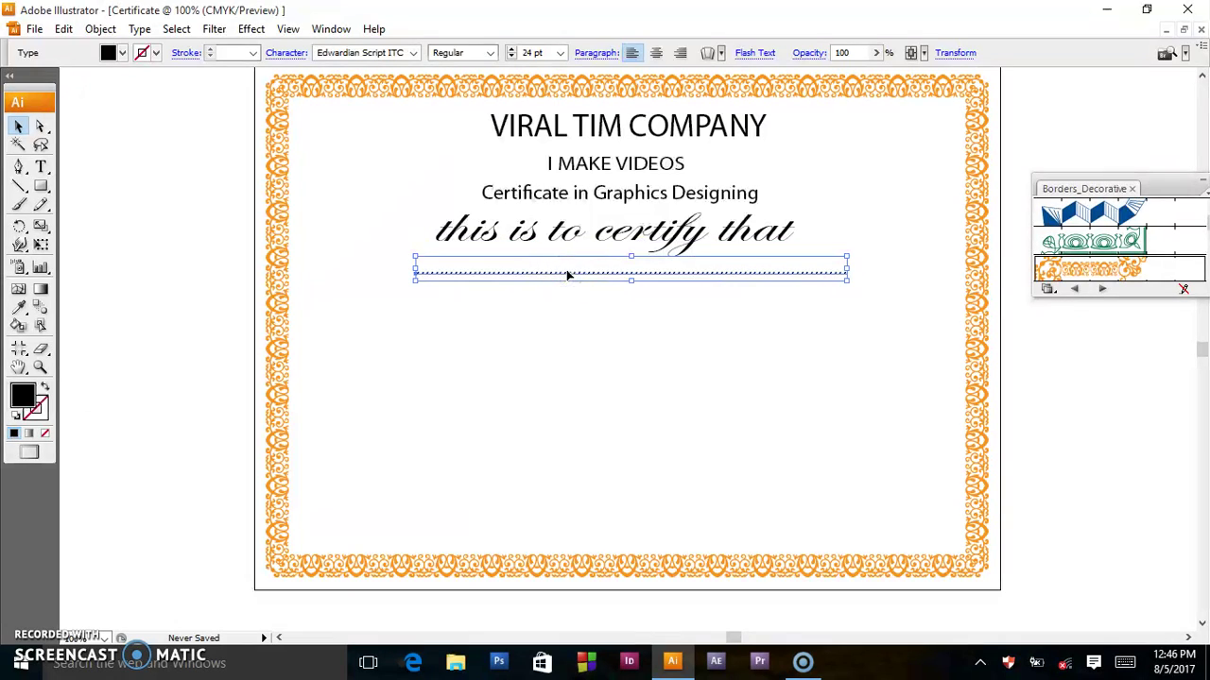
left_click(597, 332)
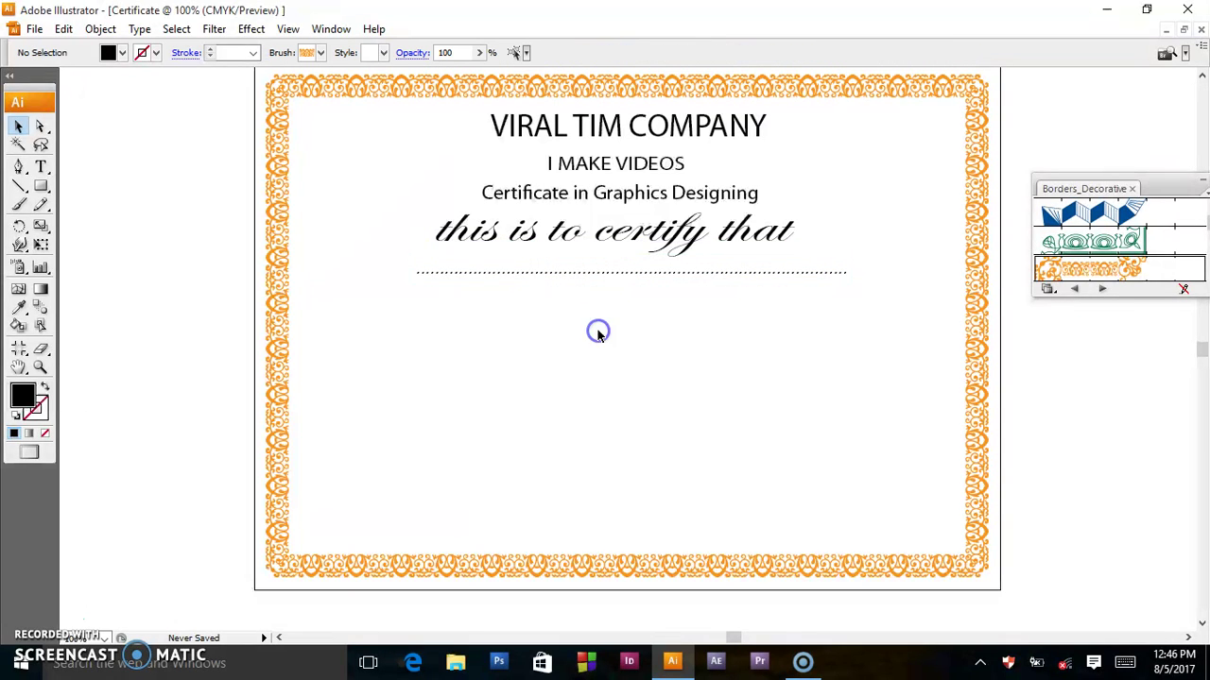
Type the recipient's name lower on the page and set it in Arial
left_click(38, 167)
left_click(418, 348)
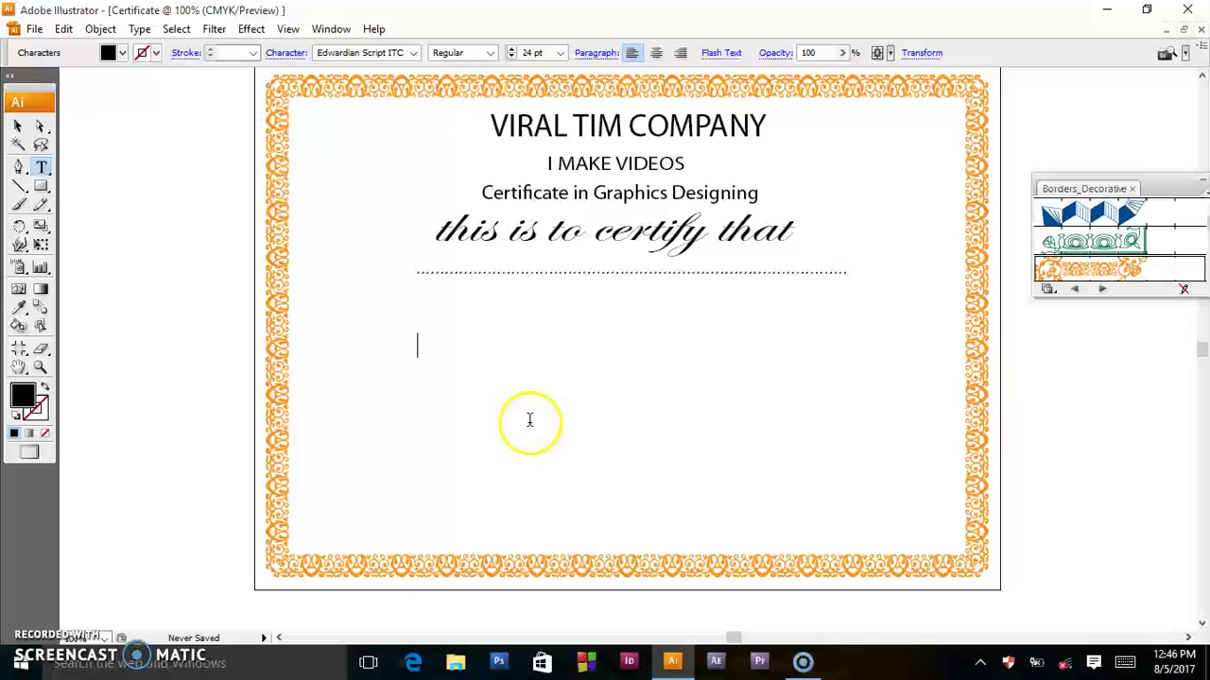
type("vir")
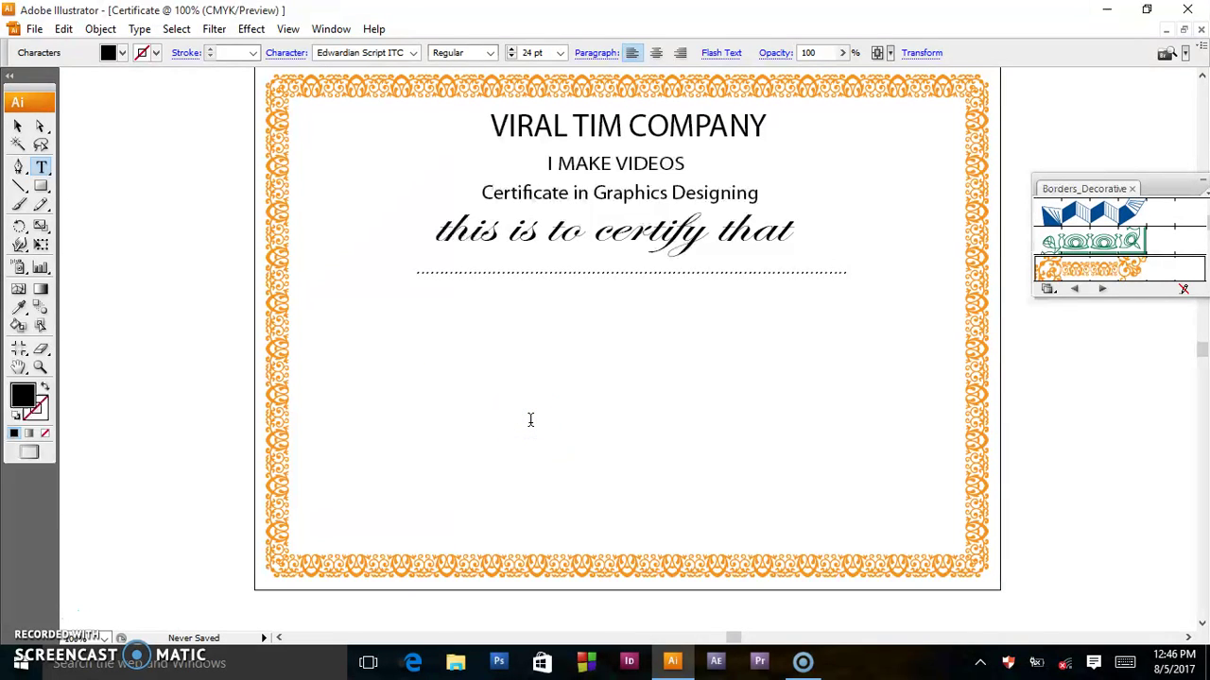
left_click(416, 54)
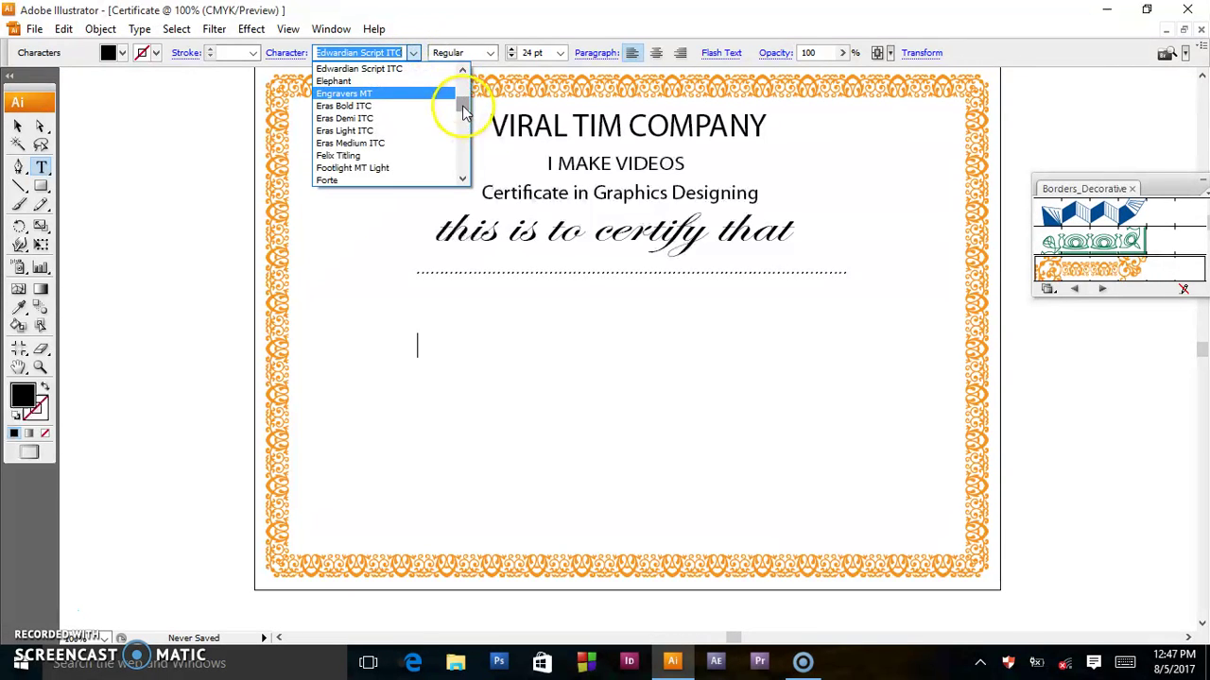
left_click_drag(463, 112, 463, 84)
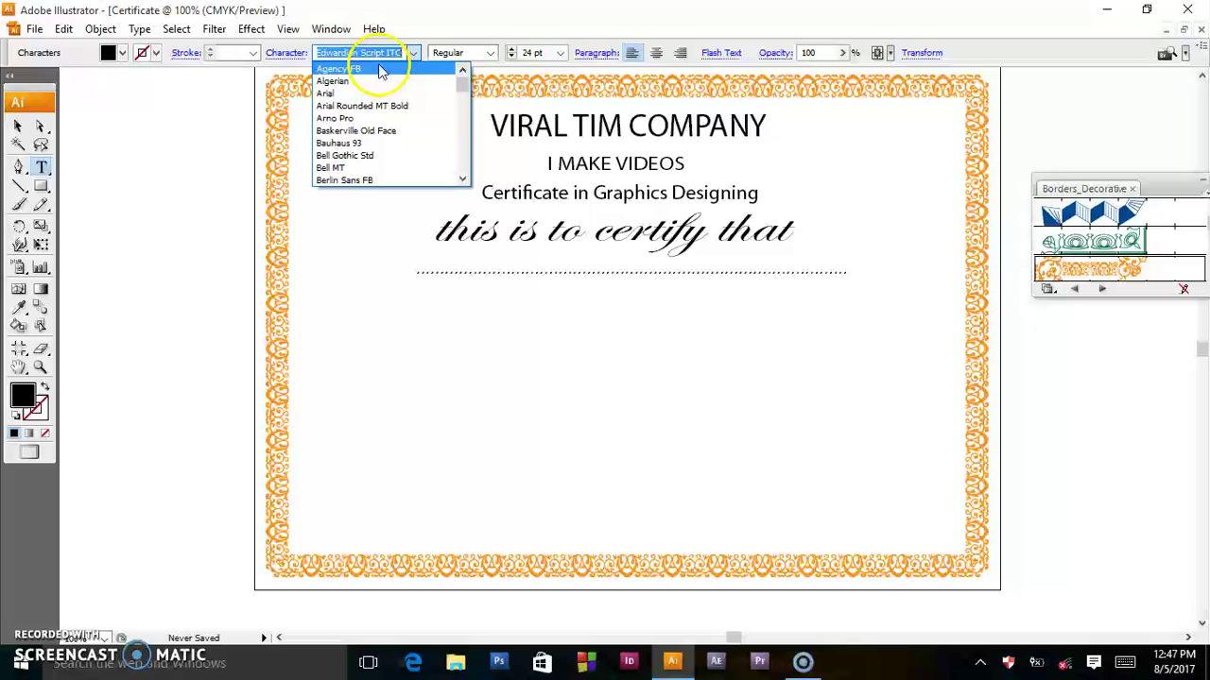
left_click(376, 55)
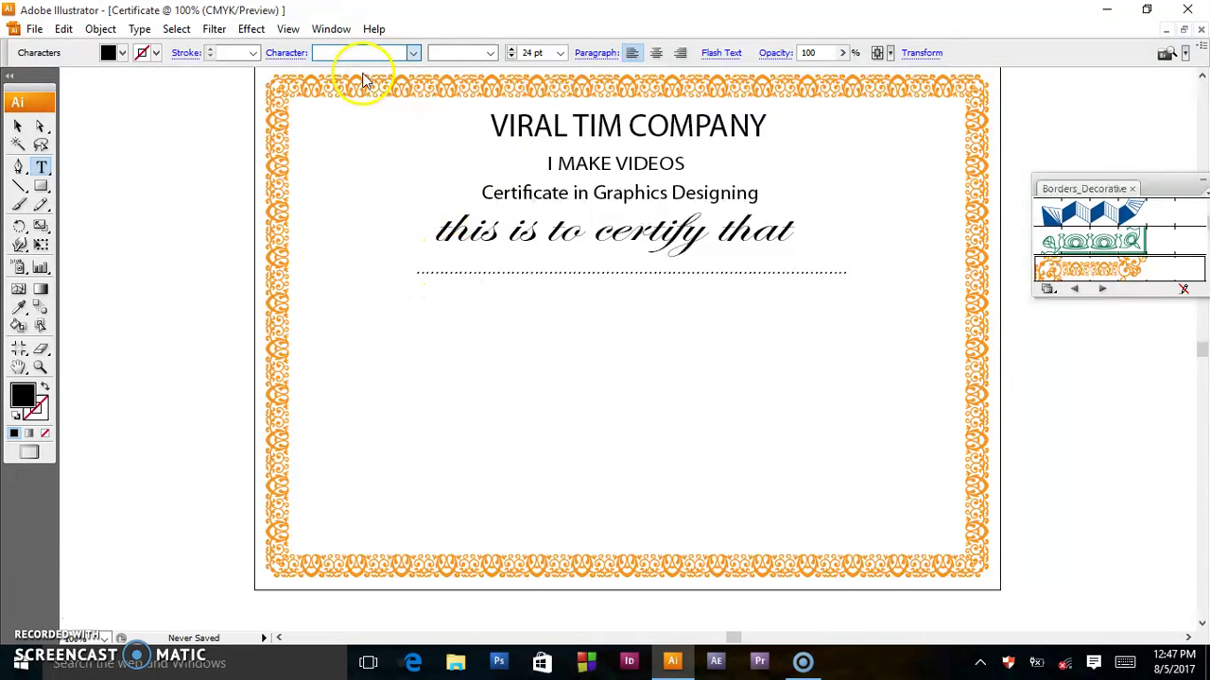
left_click(414, 53)
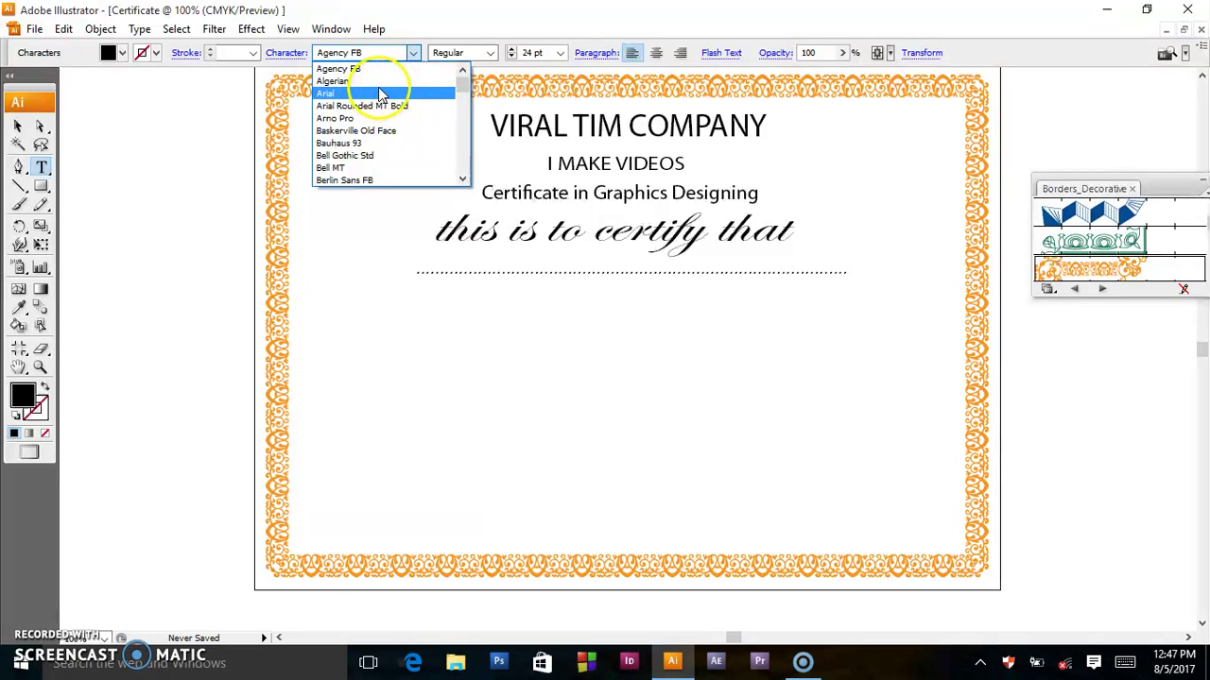
left_click(378, 91)
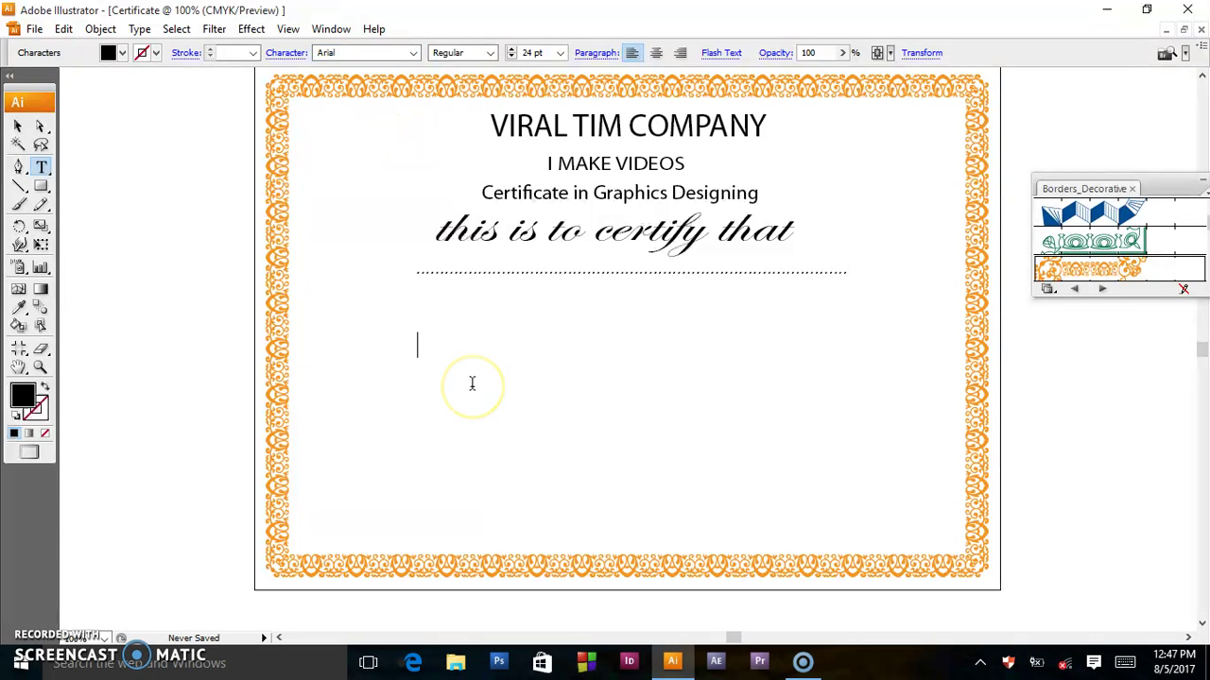
type("Vir")
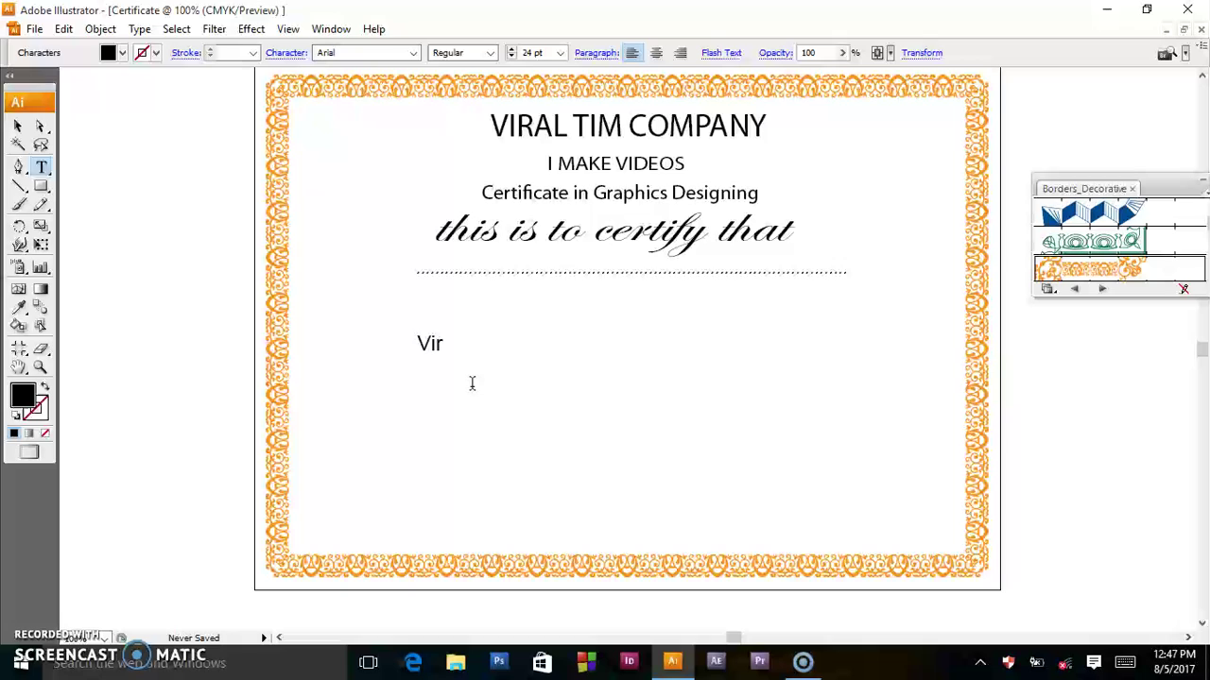
type("al tim")
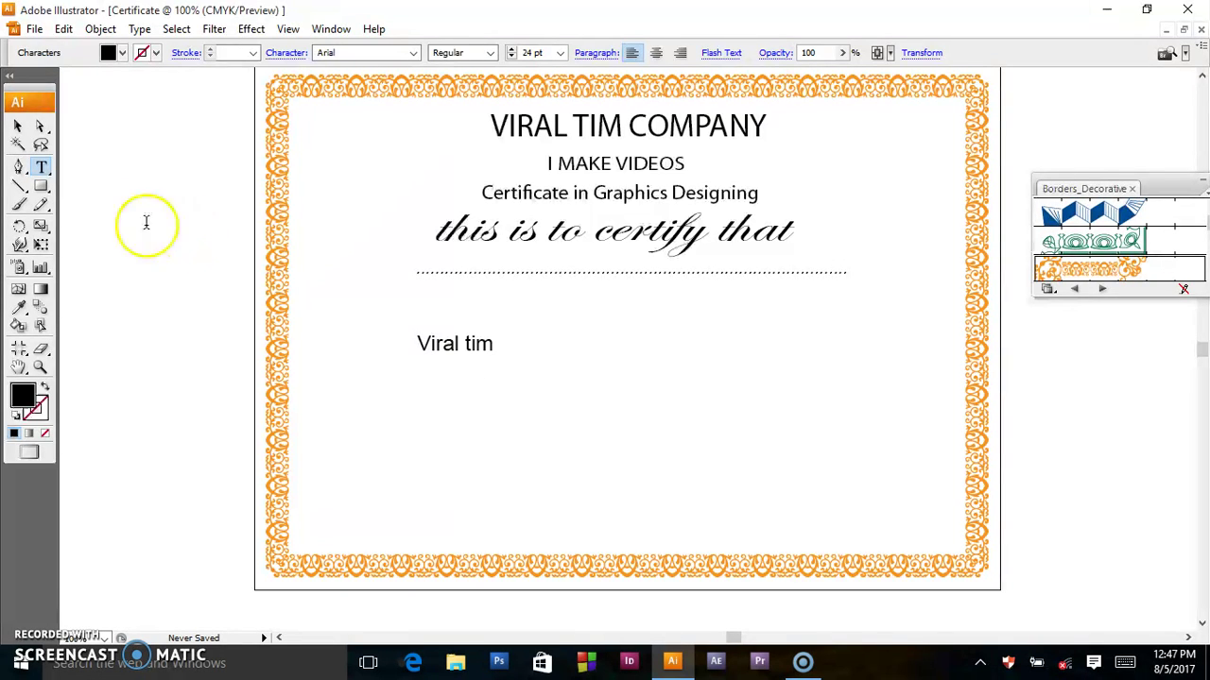
Move the name onto the dotted line and centre it
left_click(17, 126)
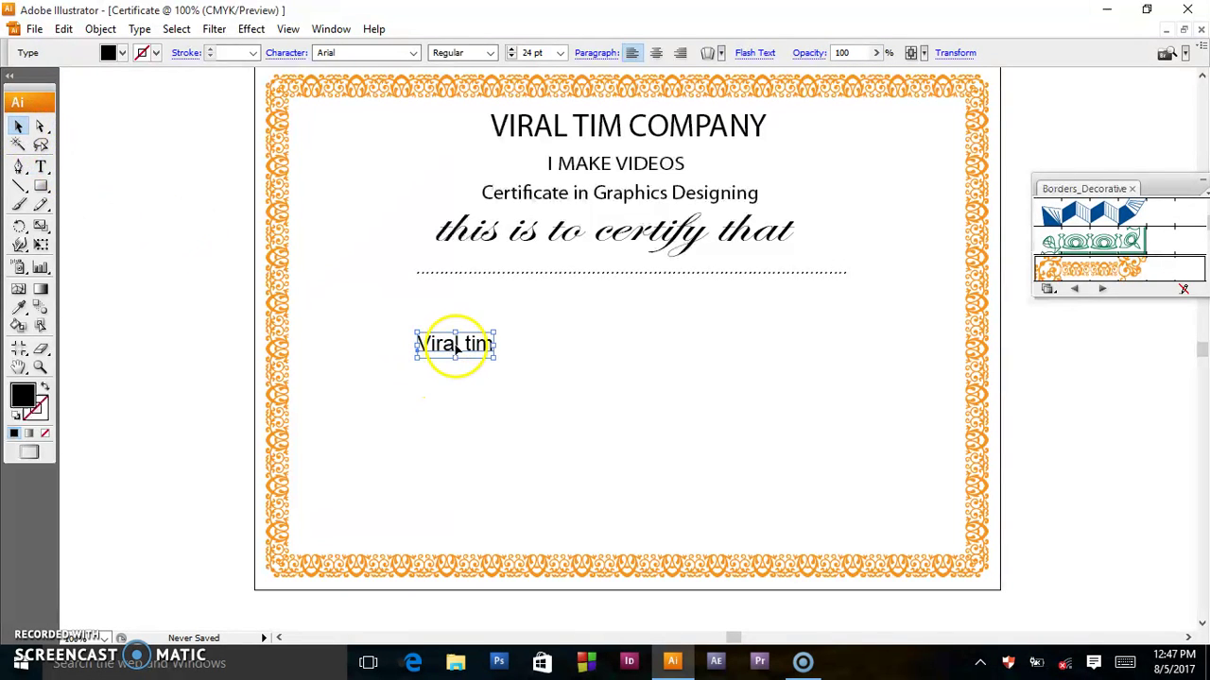
mouse_move(453, 346)
left_mouse_down()
mouse_move(597, 265)
mouse_move(655, 263)
left_mouse_up()
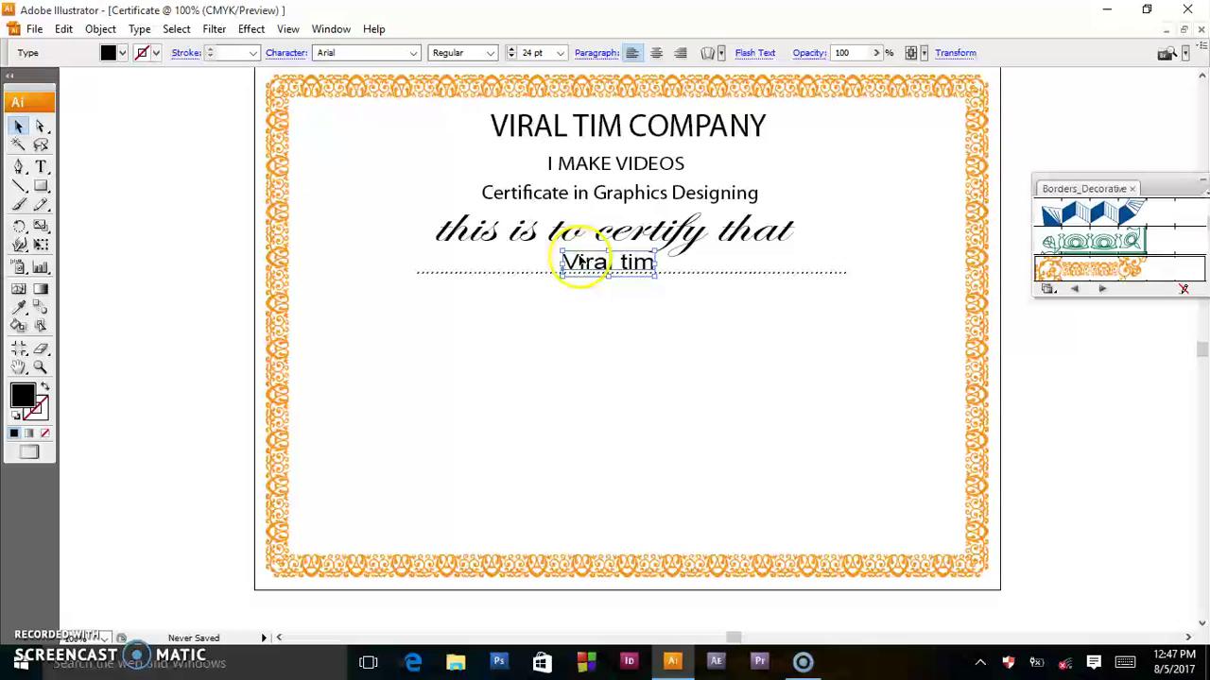
left_click_drag(561, 262, 535, 263)
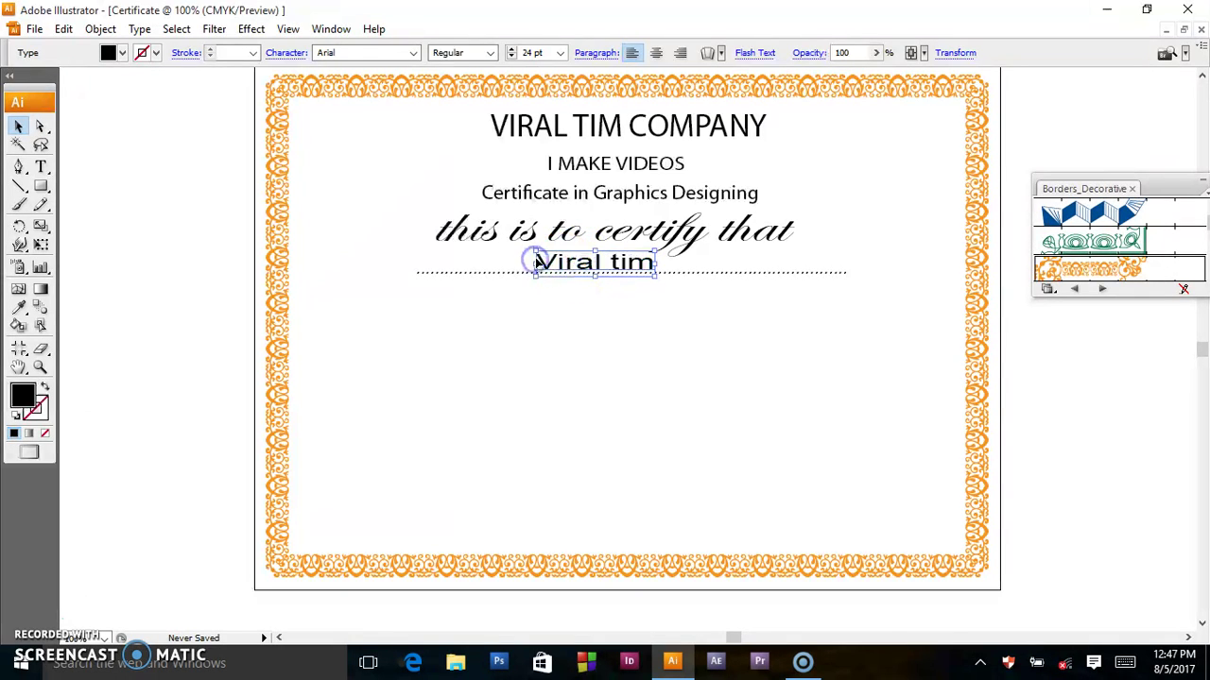
key("ctrl+shift+a")
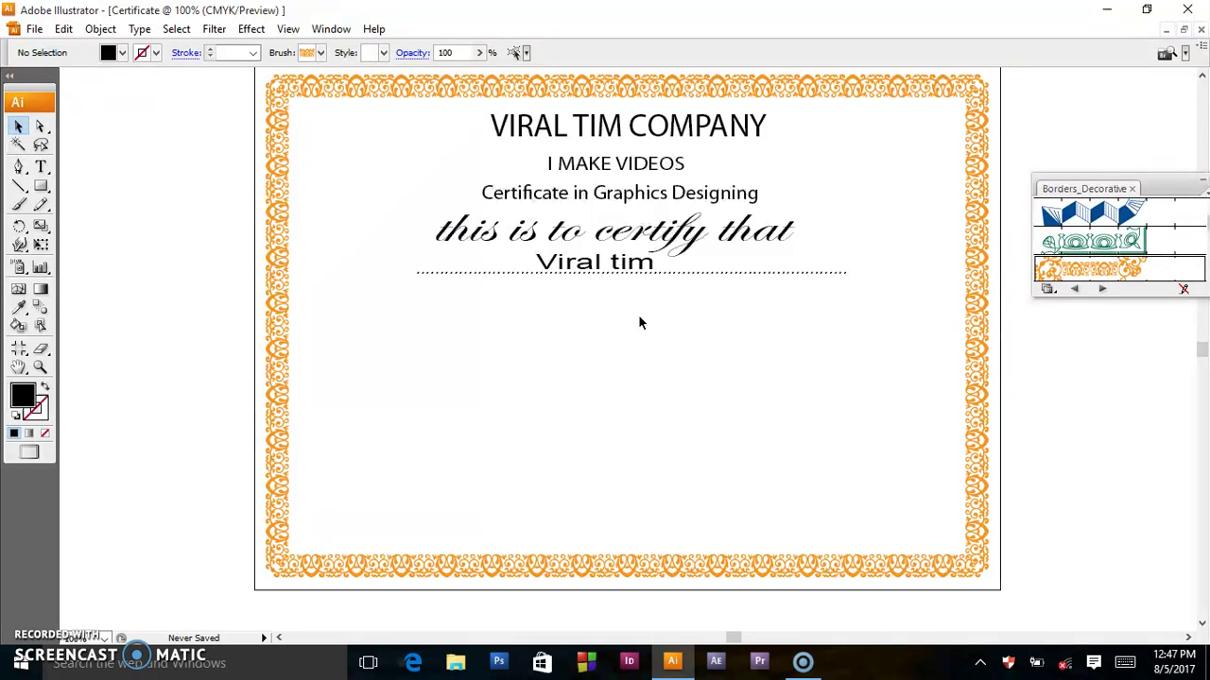
Type two lines of random placeholder body text below the name line
left_click(40, 166)
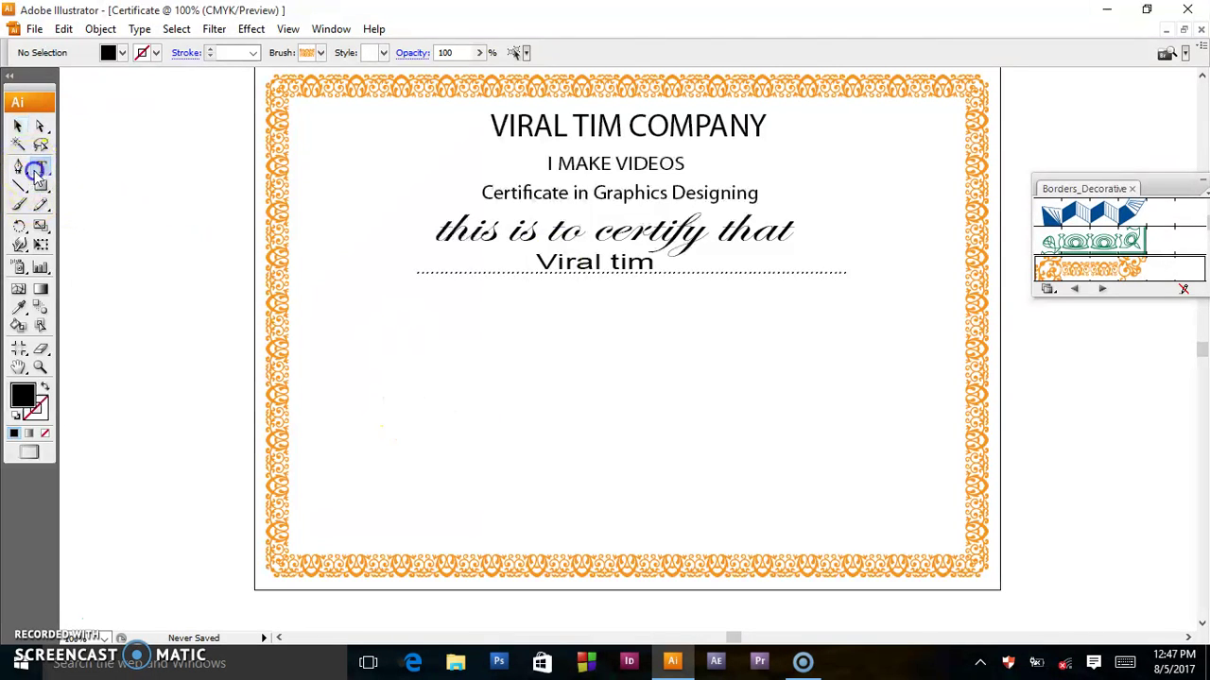
left_click(350, 331)
type("jsd;vfkmdg,dgr,gdhgpohng")
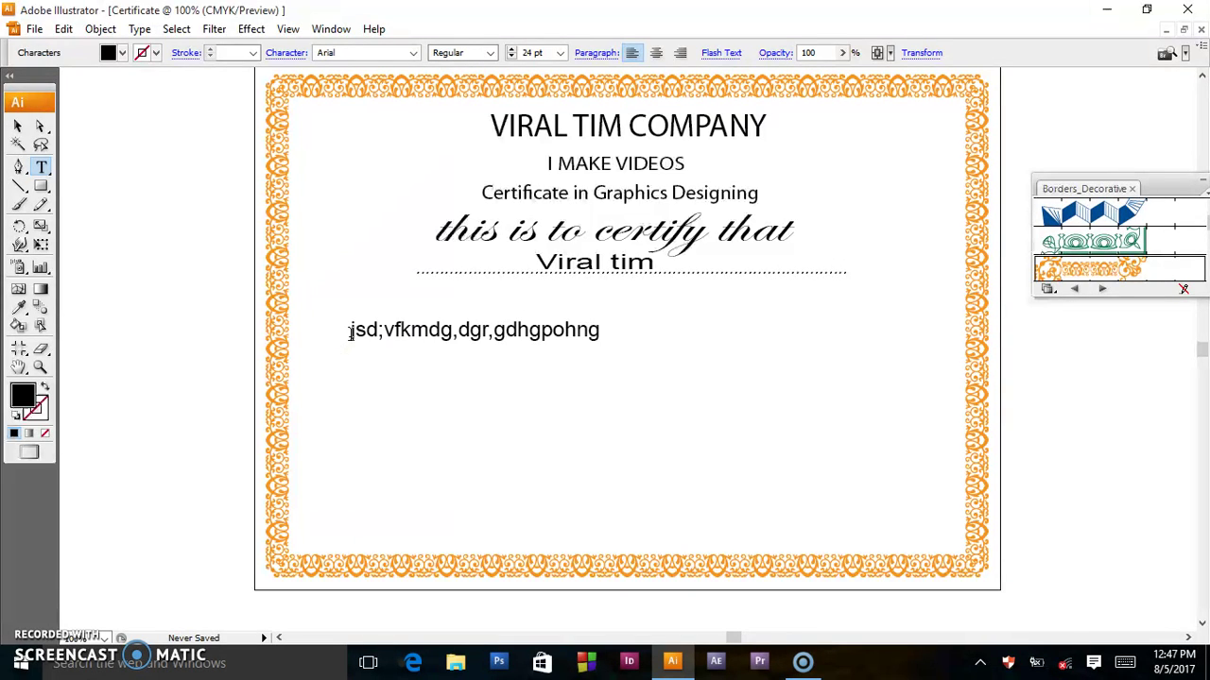
type("kbosirneucfbfdcf")
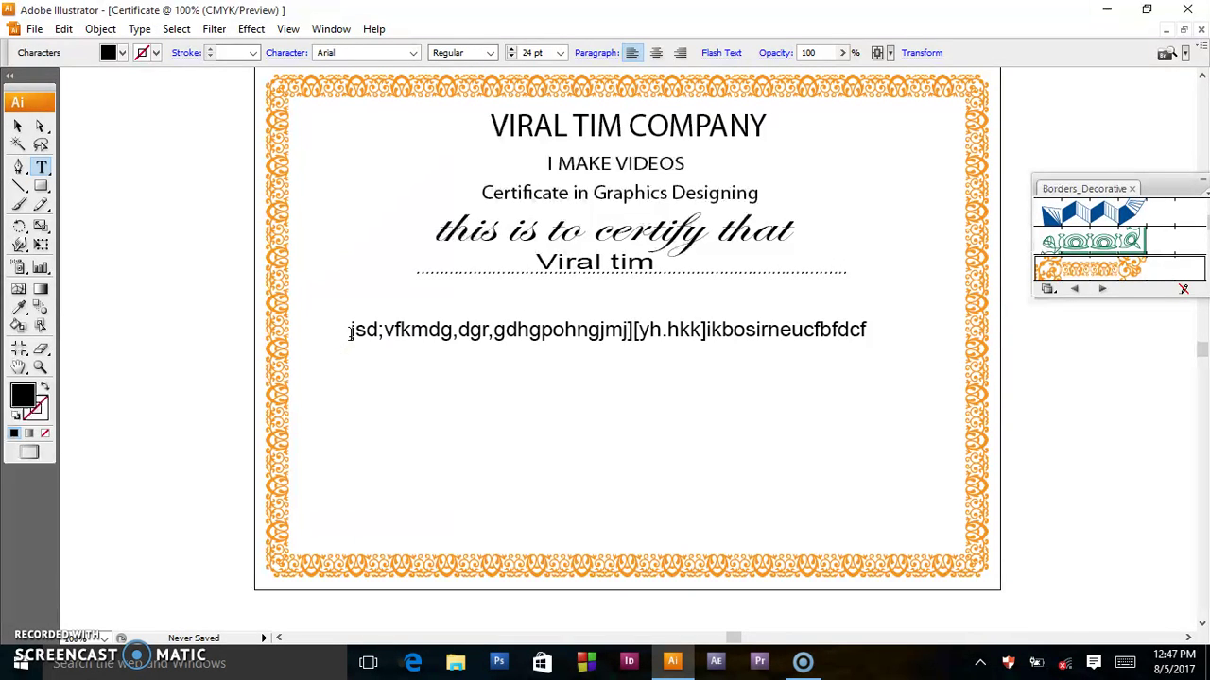
type("fmevr ev")
key("Return")
type("fdgbfgb rtotpyt ujumyulyumpyunbi")
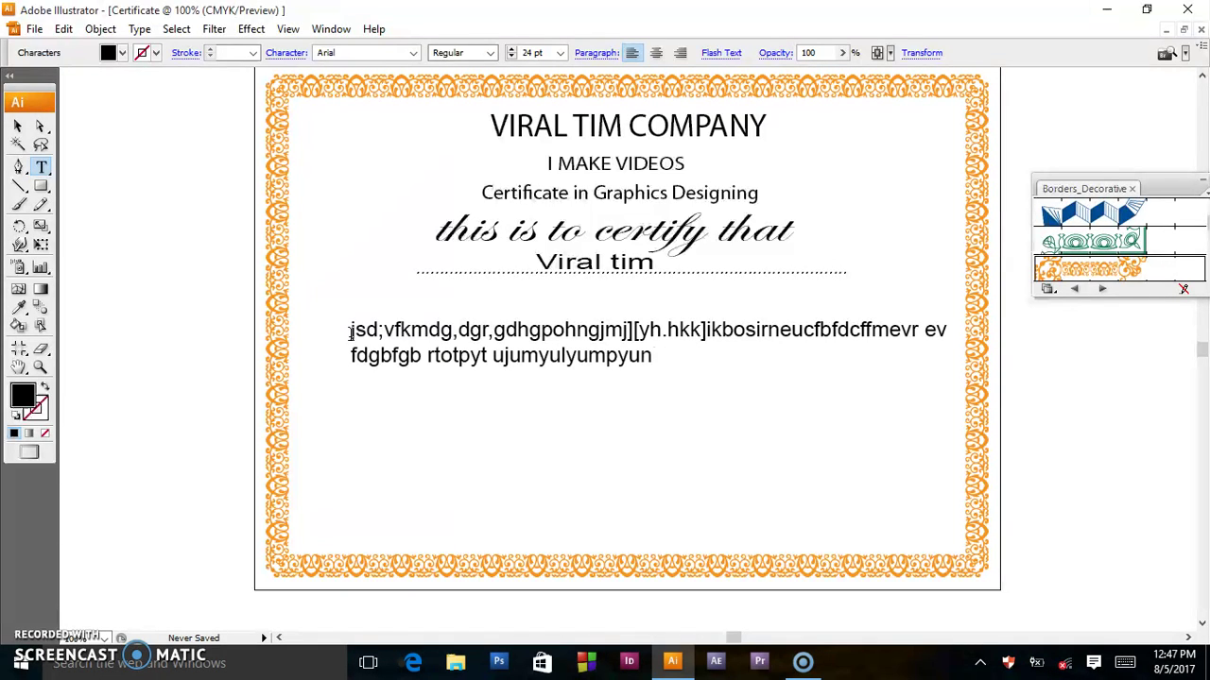
type("tuhrytpby jryyty ybtytypt")
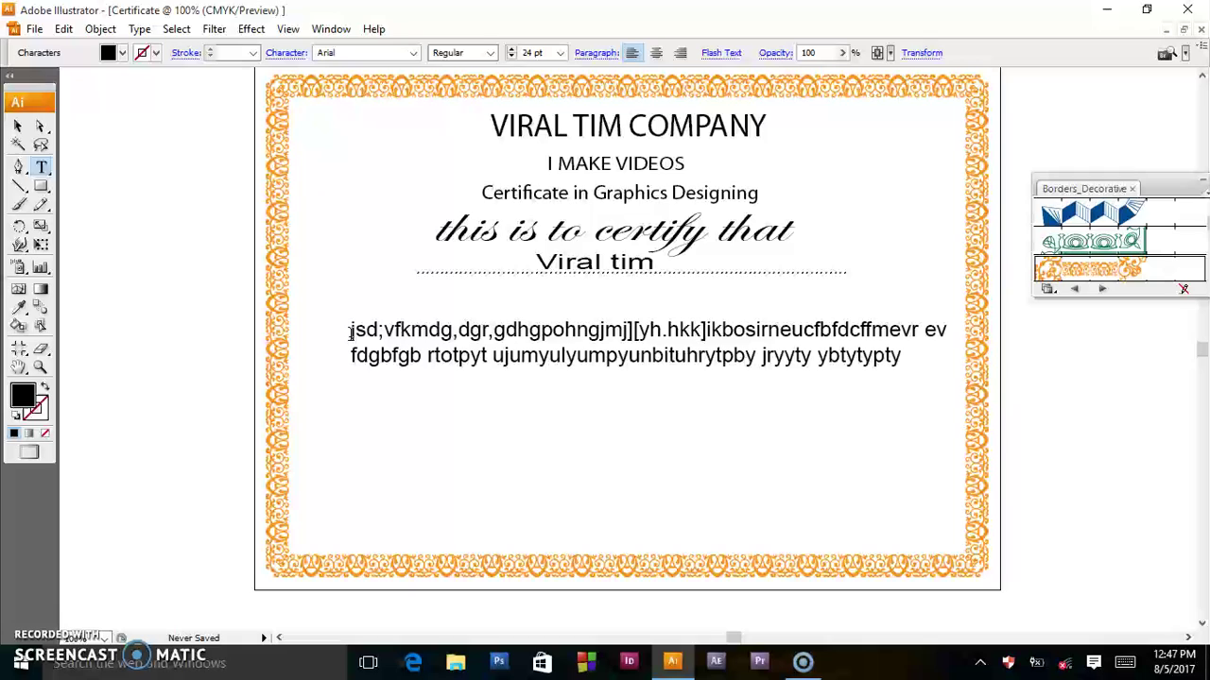
type("y")
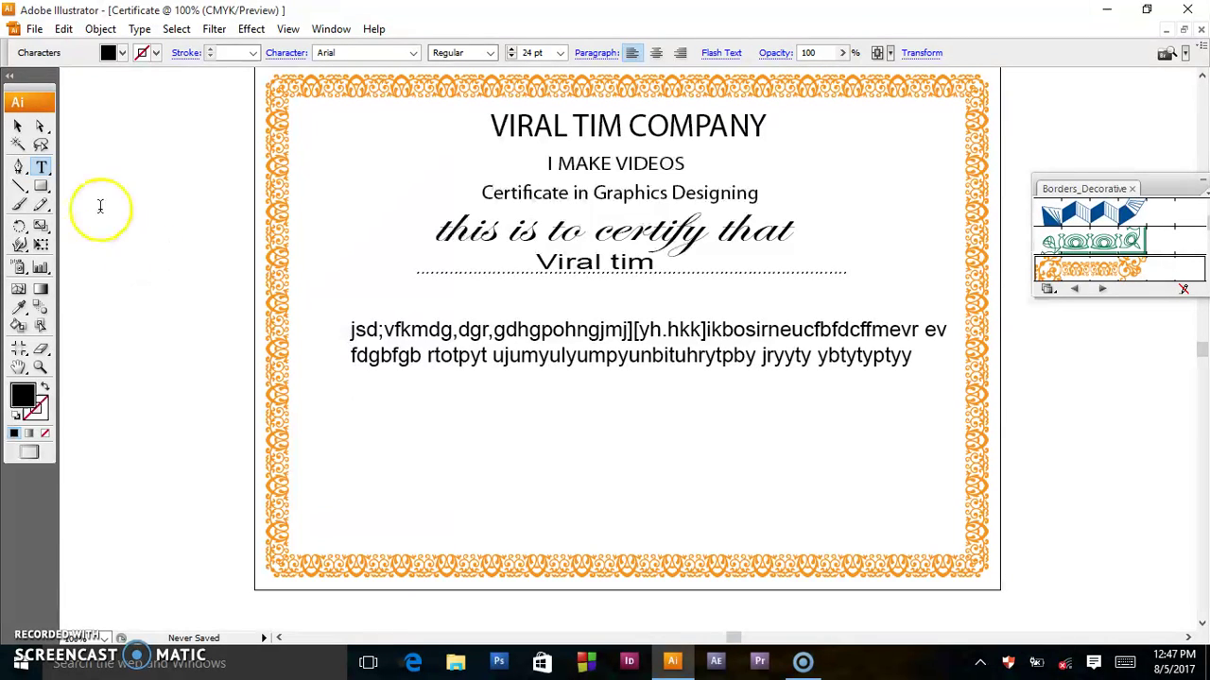
key("Return")
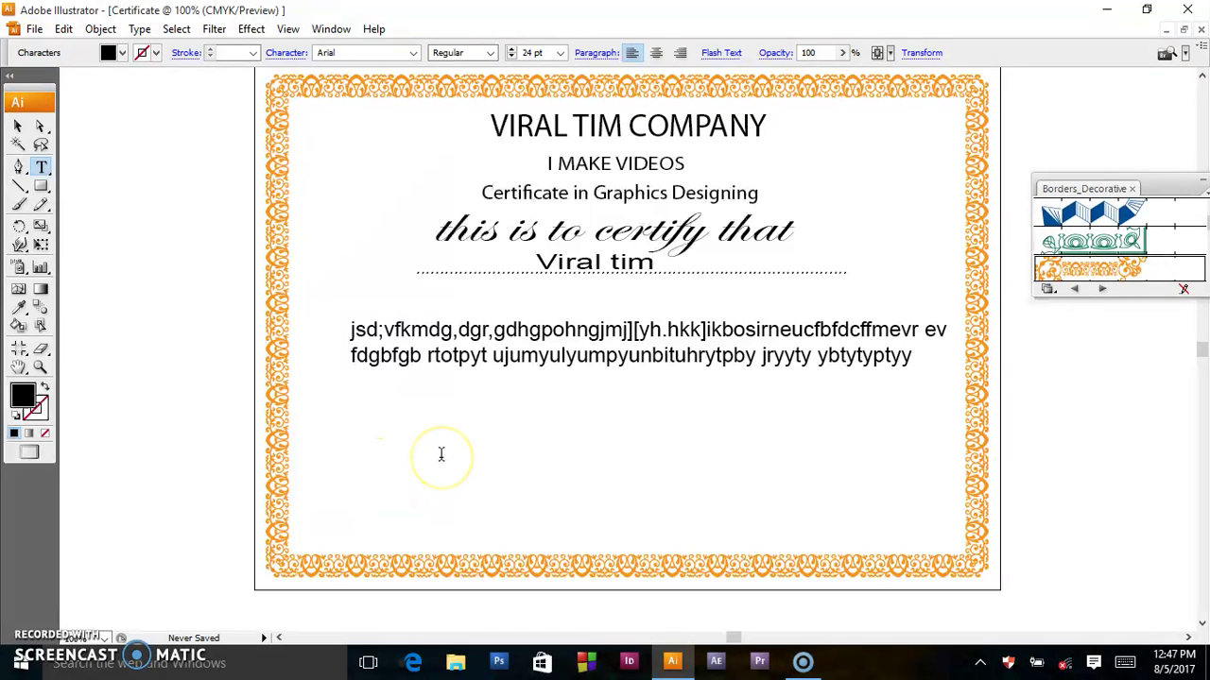
Remove a stray character under the body text and add the H.O.D label on the right
left_click(424, 441)
key("BackSpace")
type("C.E.O")
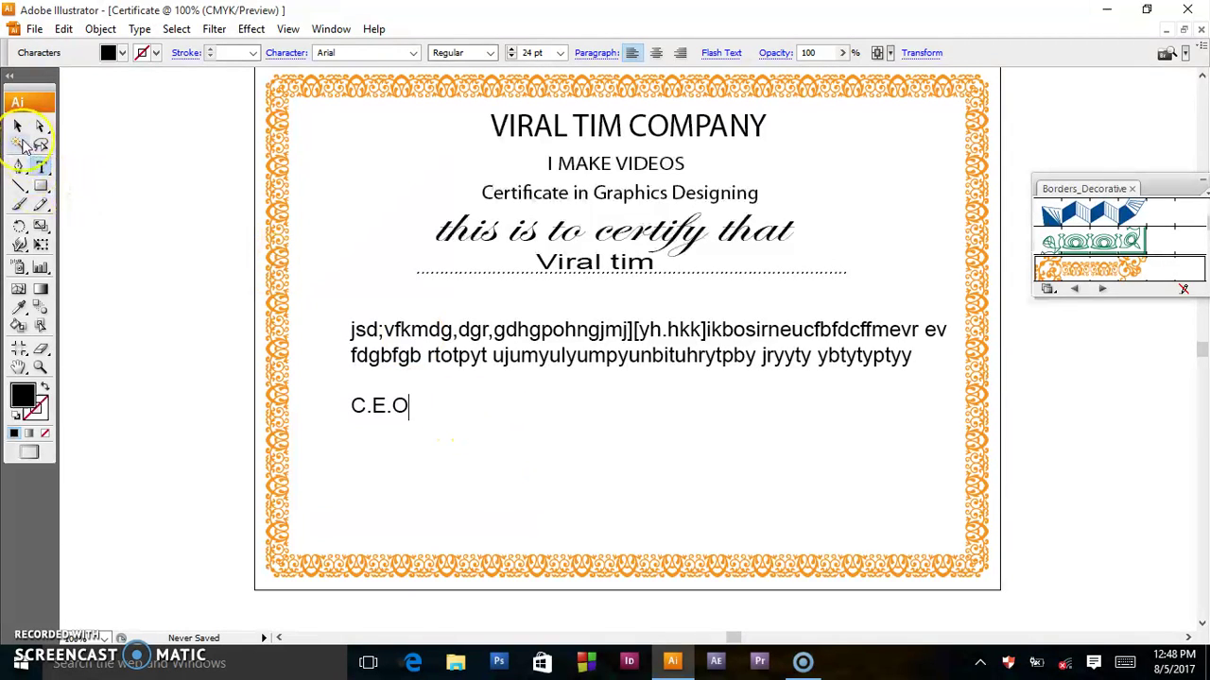
left_click(18, 126)
left_click(411, 449)
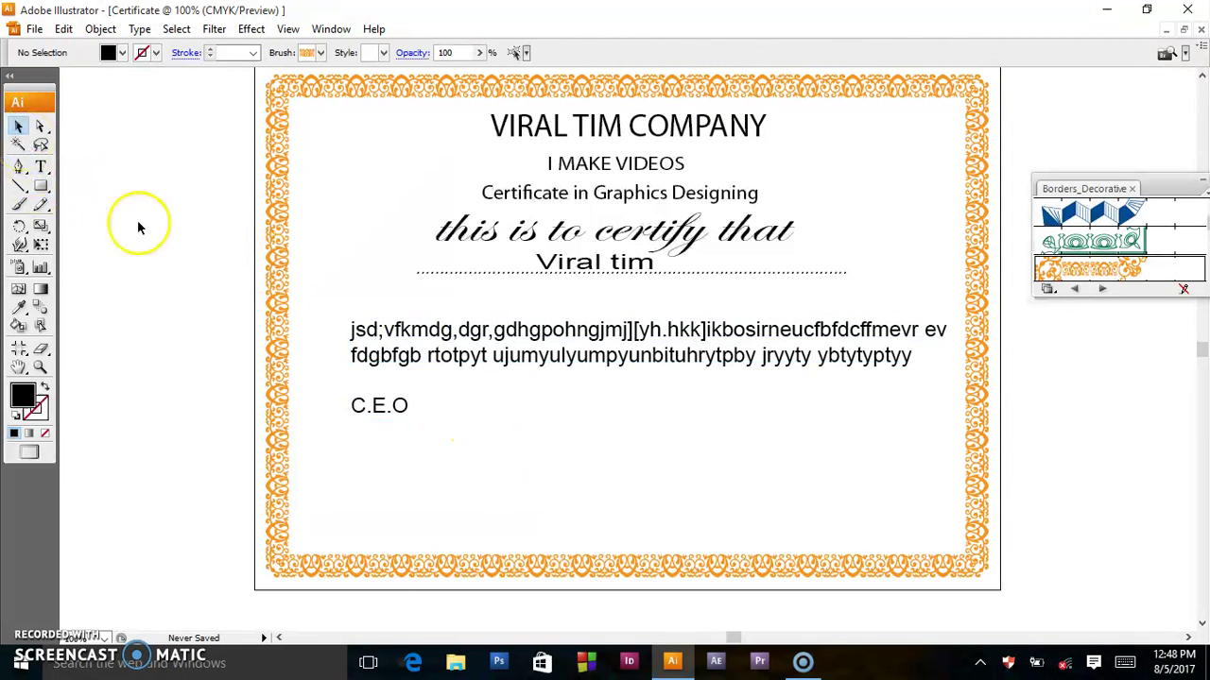
left_click(40, 167)
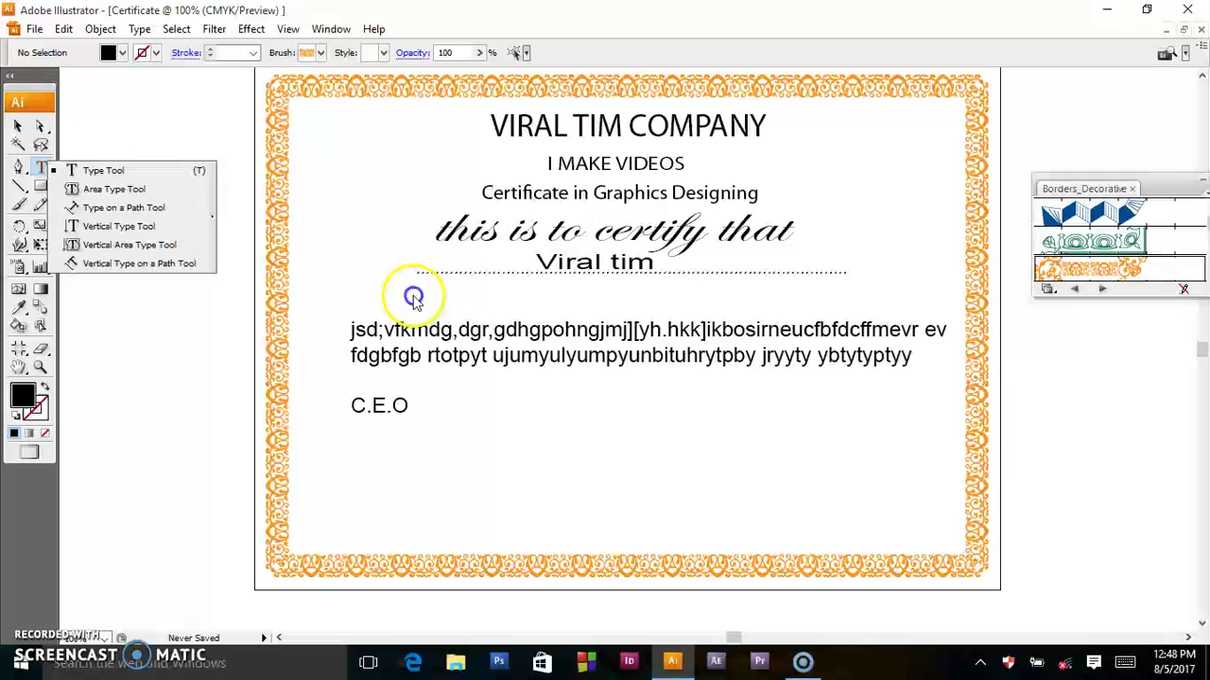
left_click(762, 408)
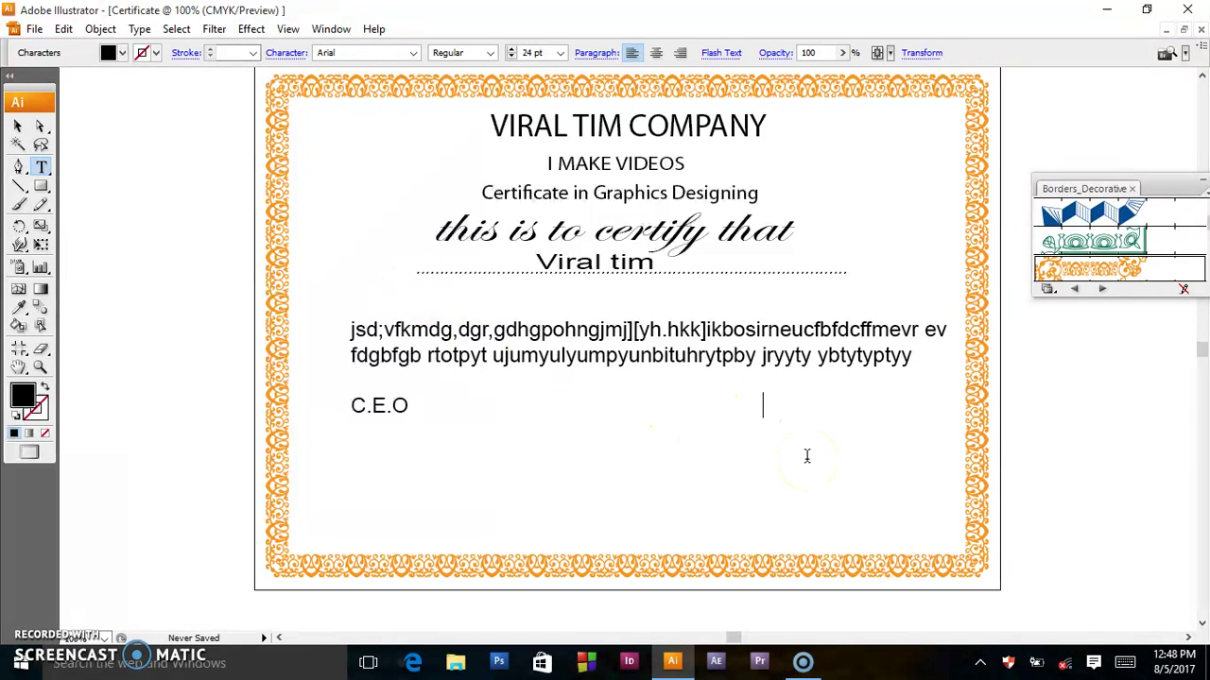
type("H.O.D")
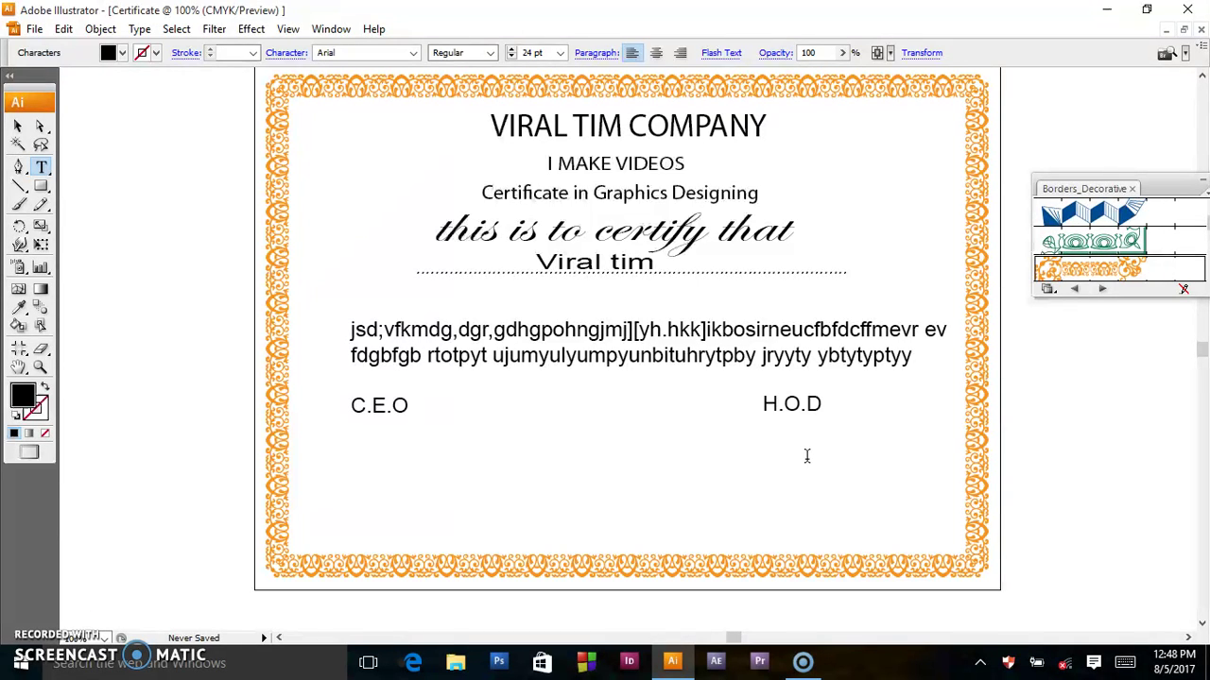
left_click(19, 125)
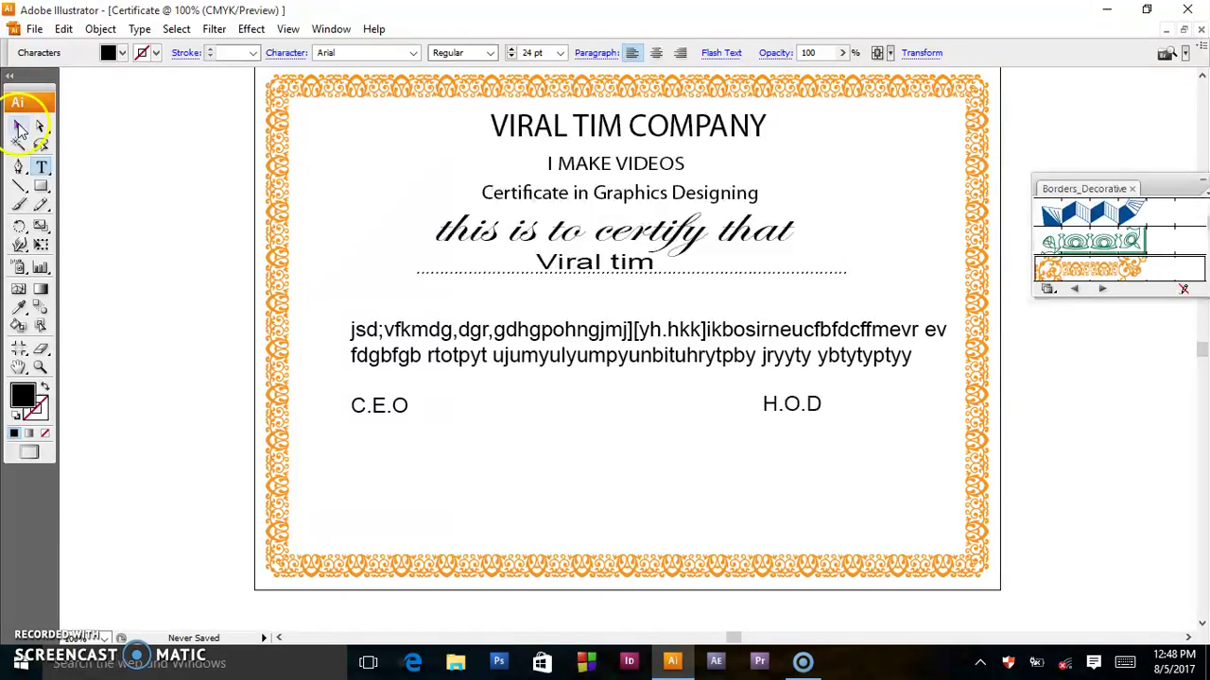
left_click(41, 167)
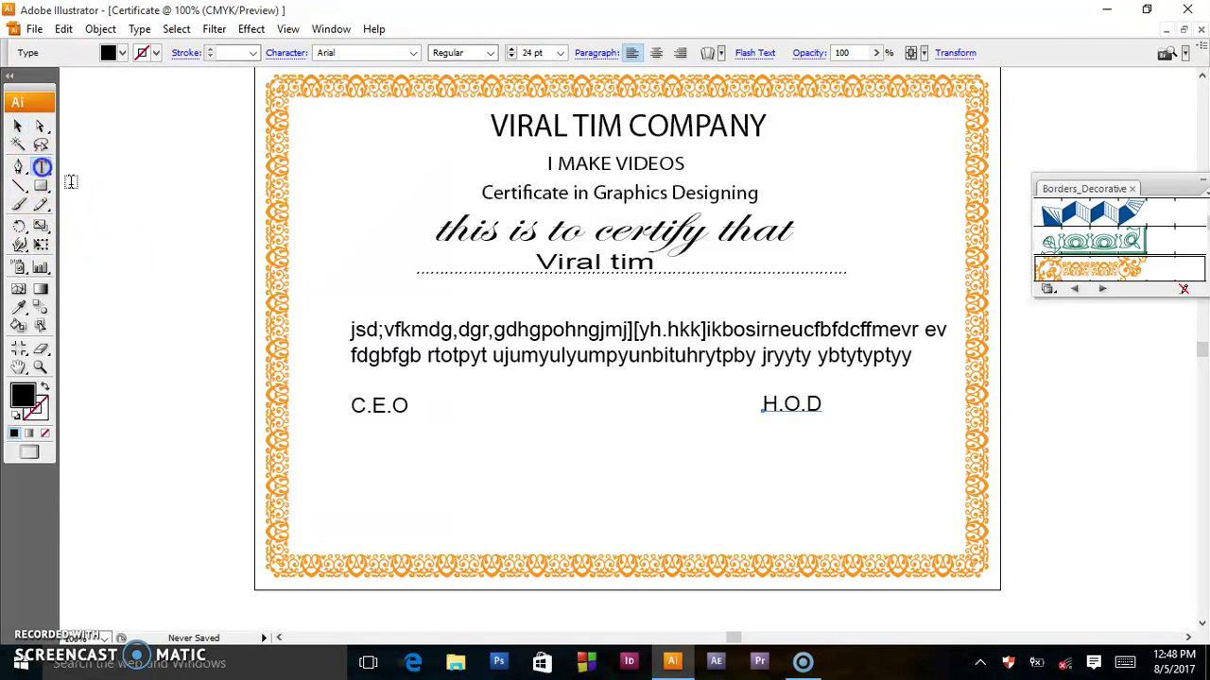
Add a dotted line under C.E.O and duplicate it beneath H.O.D
left_click(341, 445)
type("......................")
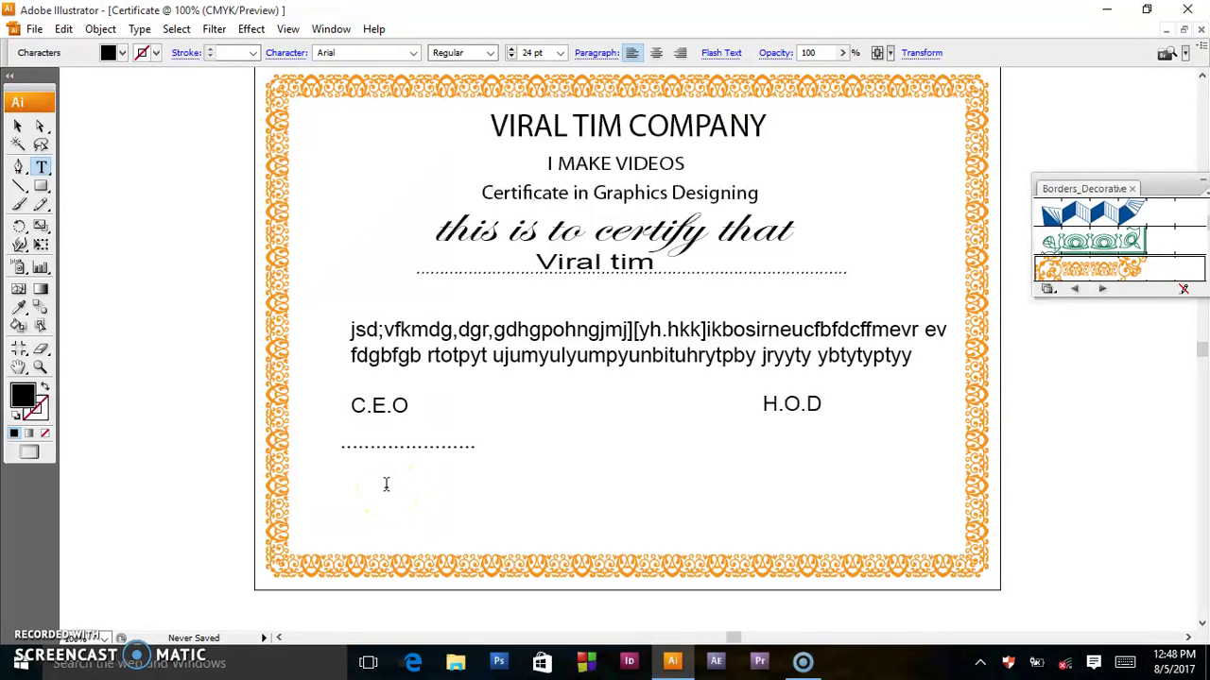
left_click(17, 125)
left_click(342, 442)
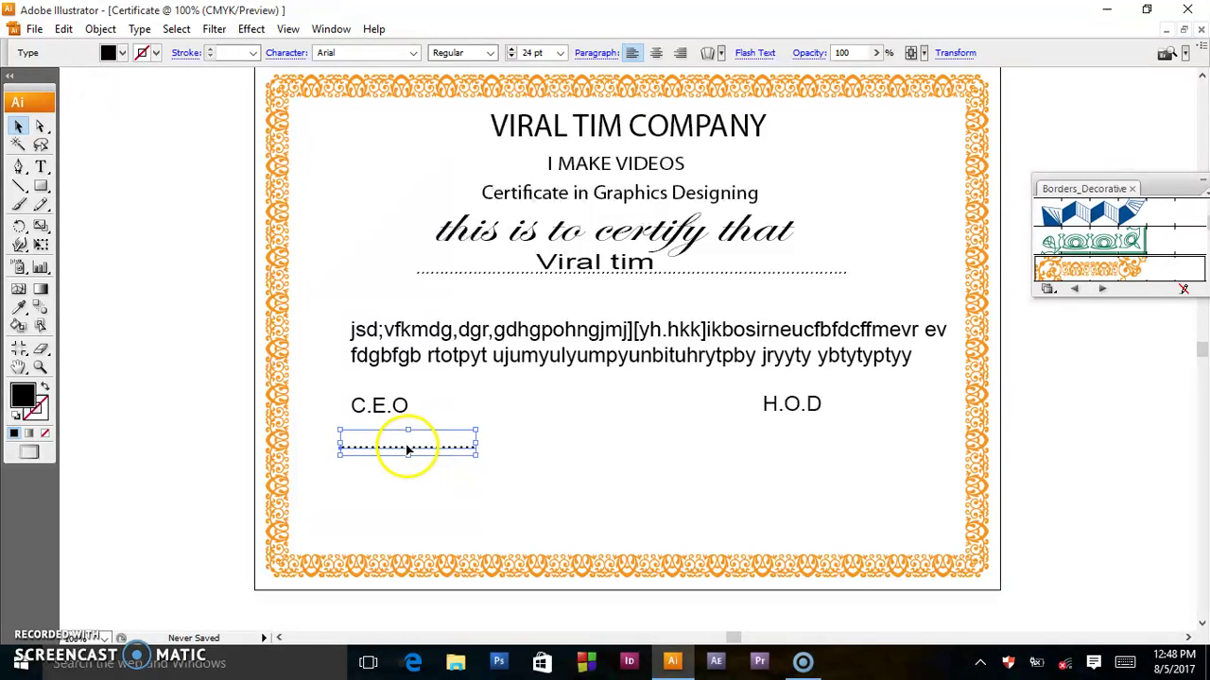
left_click_drag(408, 448, 777, 436)
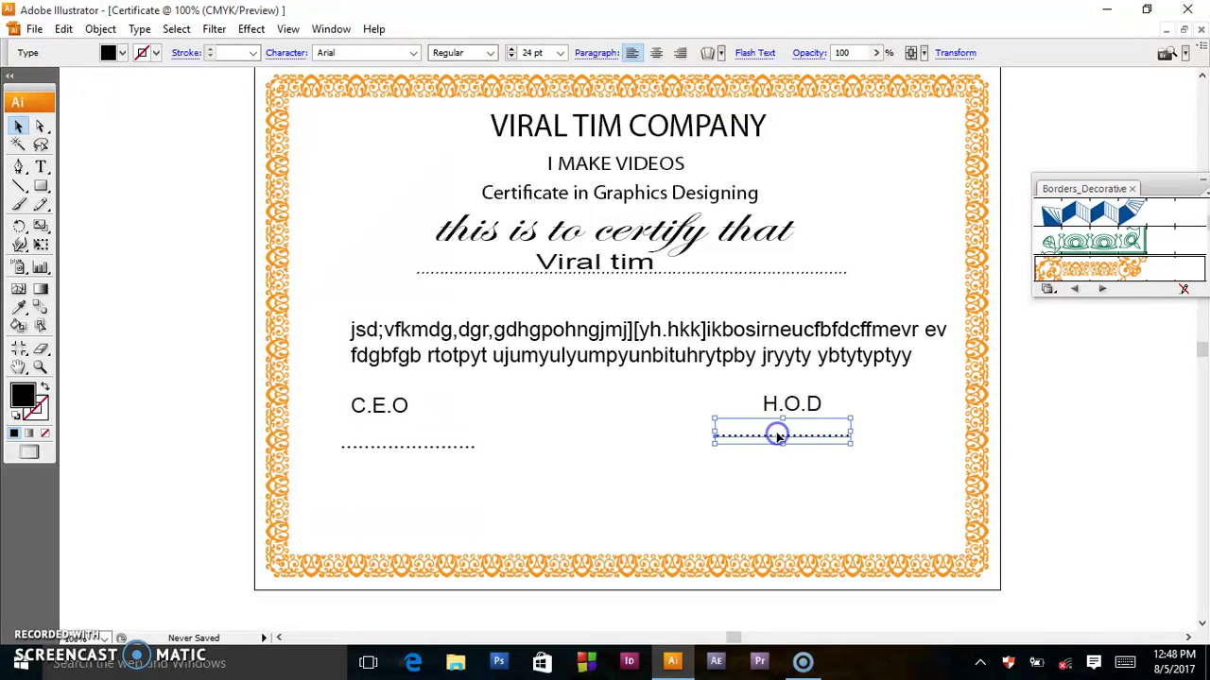
left_click(801, 473)
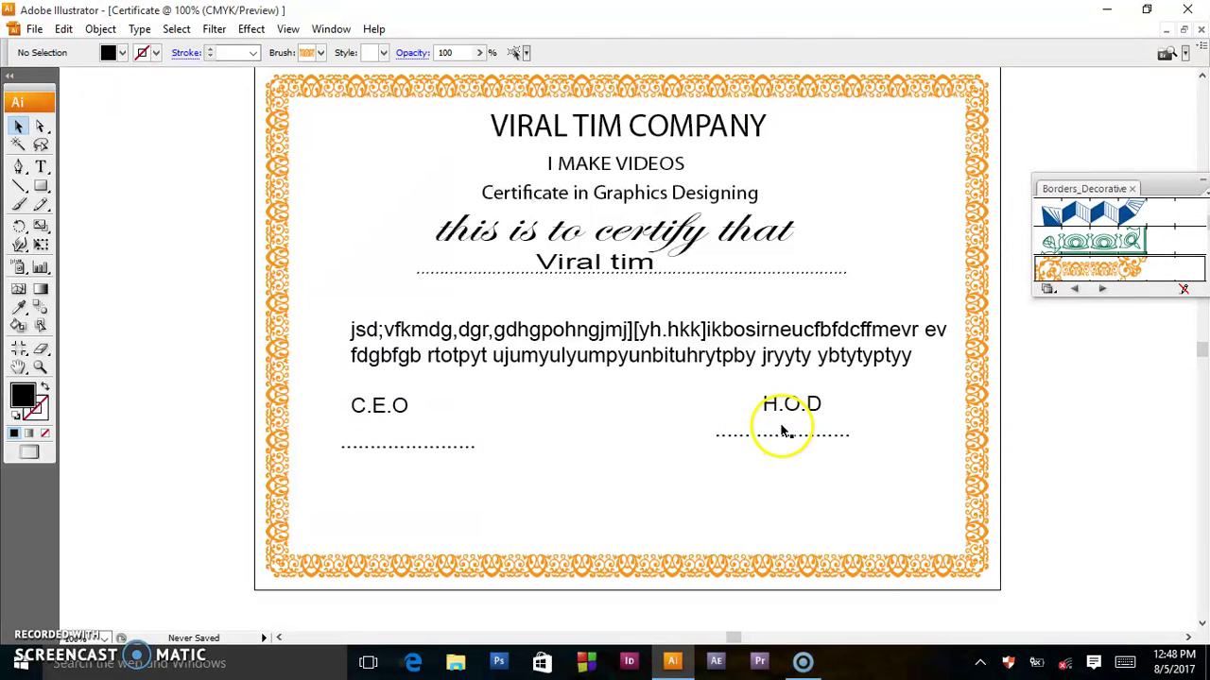
left_click_drag(784, 434, 794, 441)
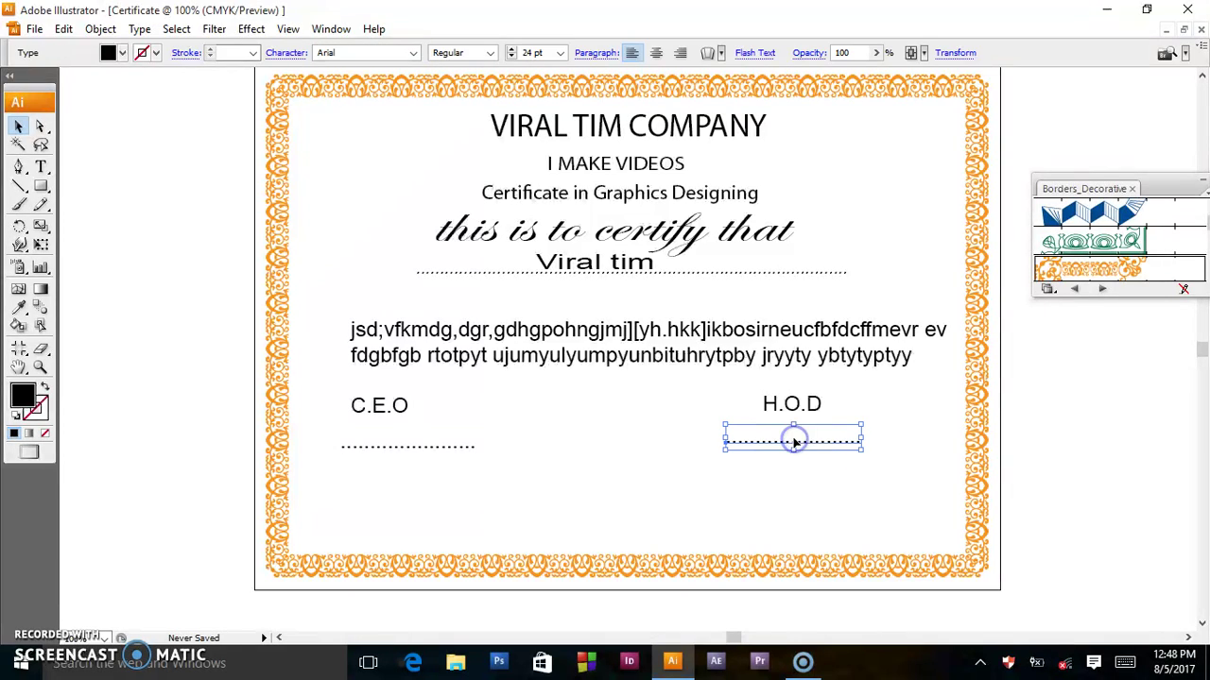
left_click(846, 489)
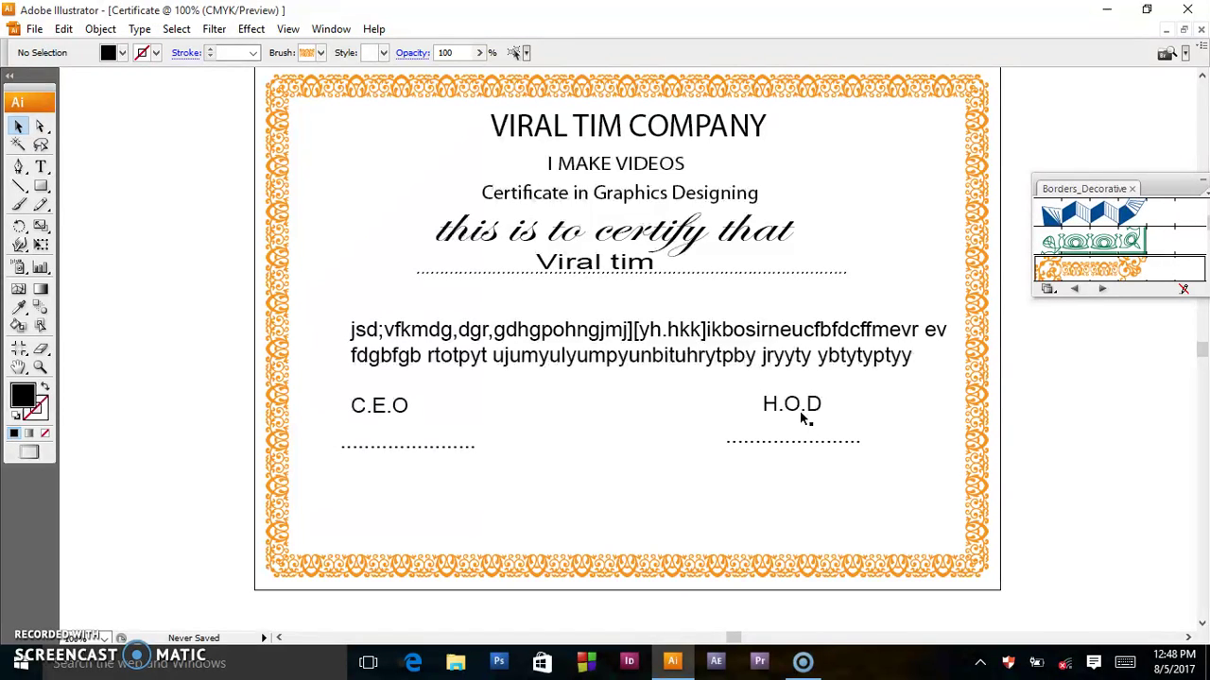
Draw a solid black 4.55 cm circle near the top-left corner of the certificate
left_click(41, 187)
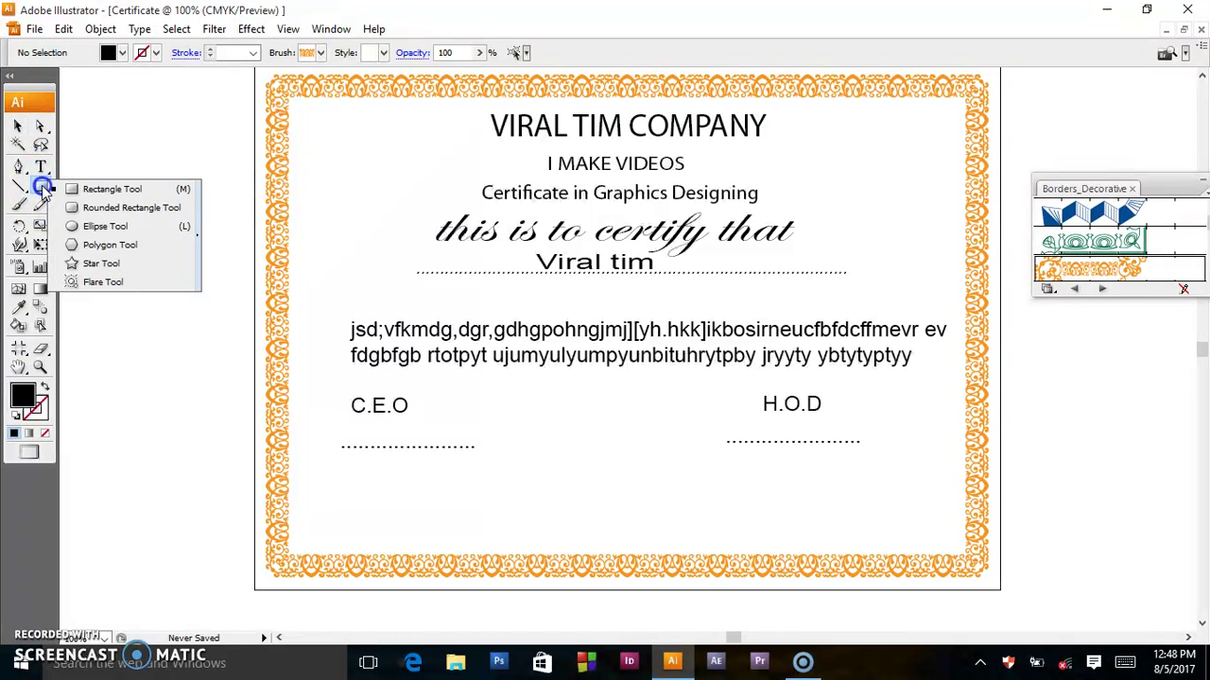
left_click(85, 226)
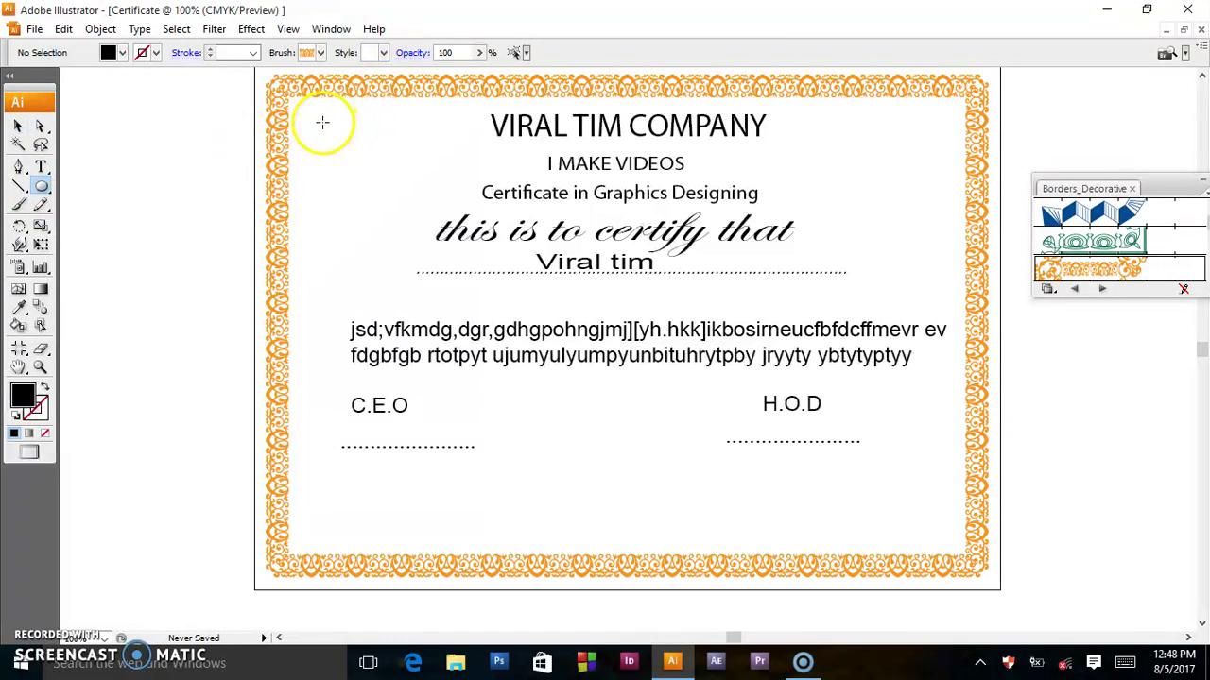
left_click_drag(323, 122, 430, 236)
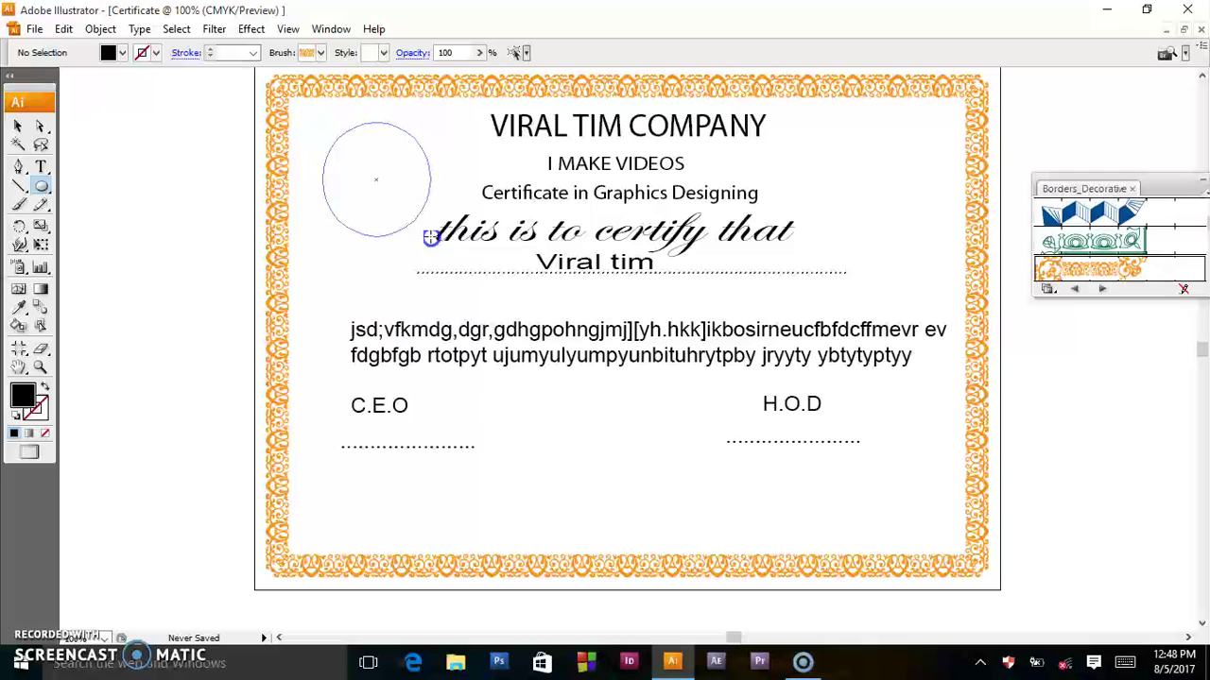
left_click_drag(431, 238, 435, 235)
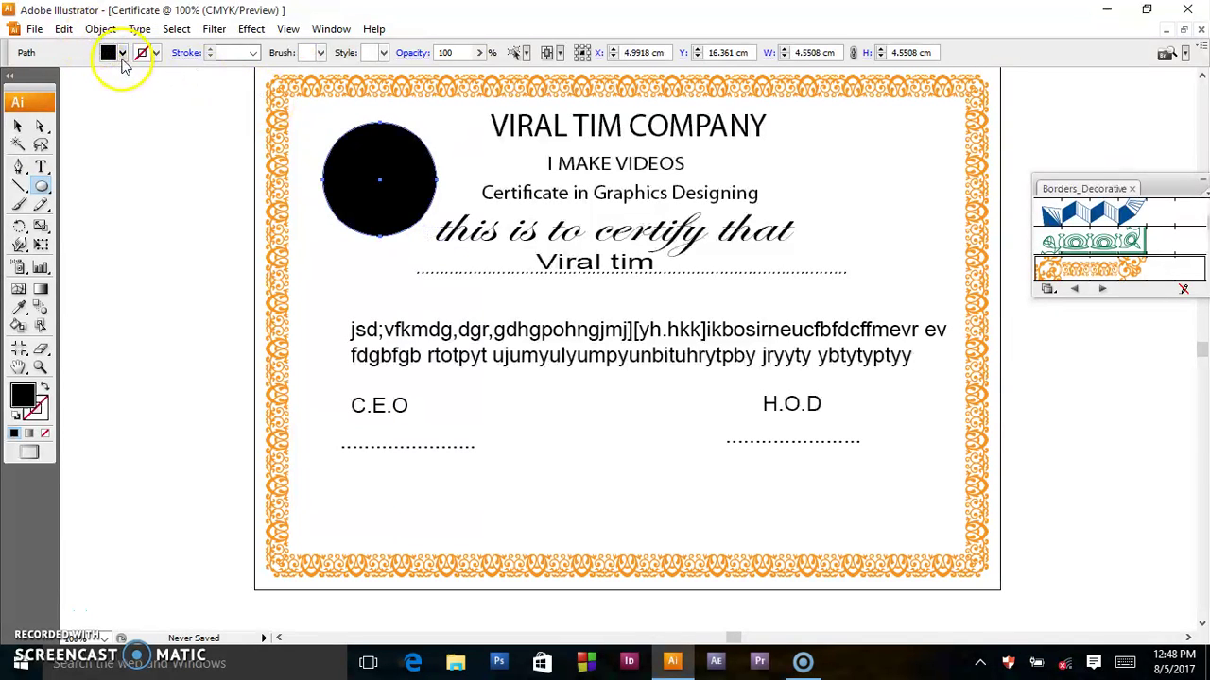
left_click(123, 54)
Lock the black circle with Object > Lock > Selection
left_click(100, 28)
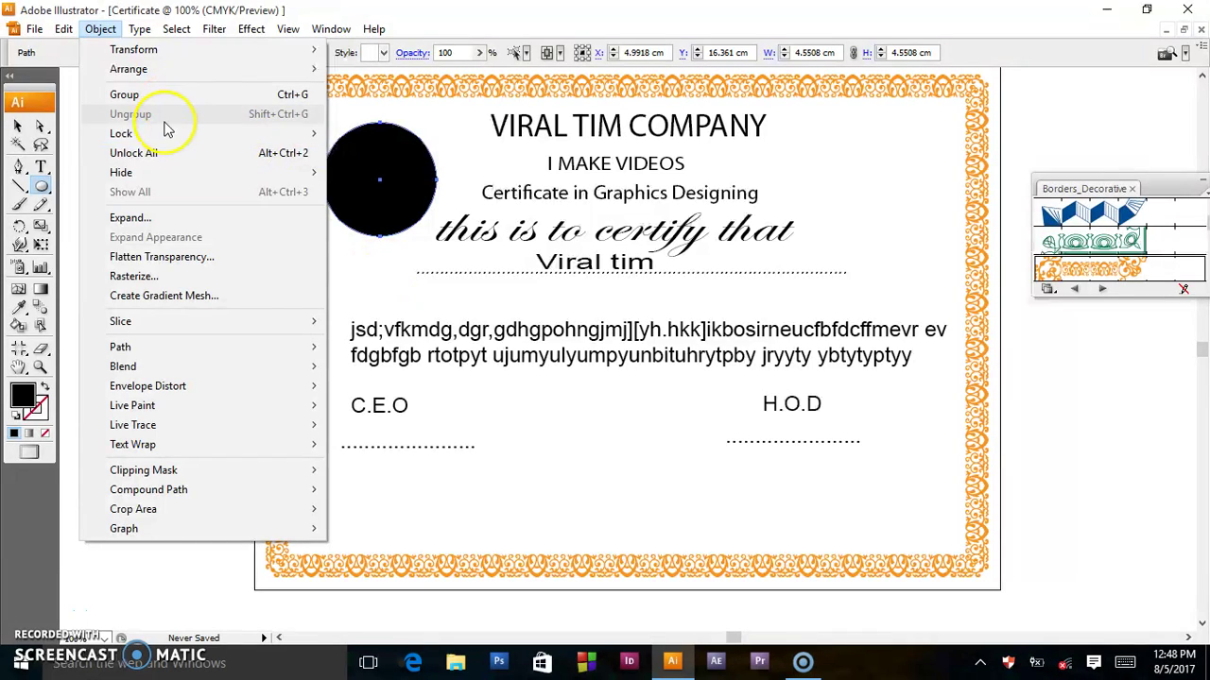
mouse_move(120, 133)
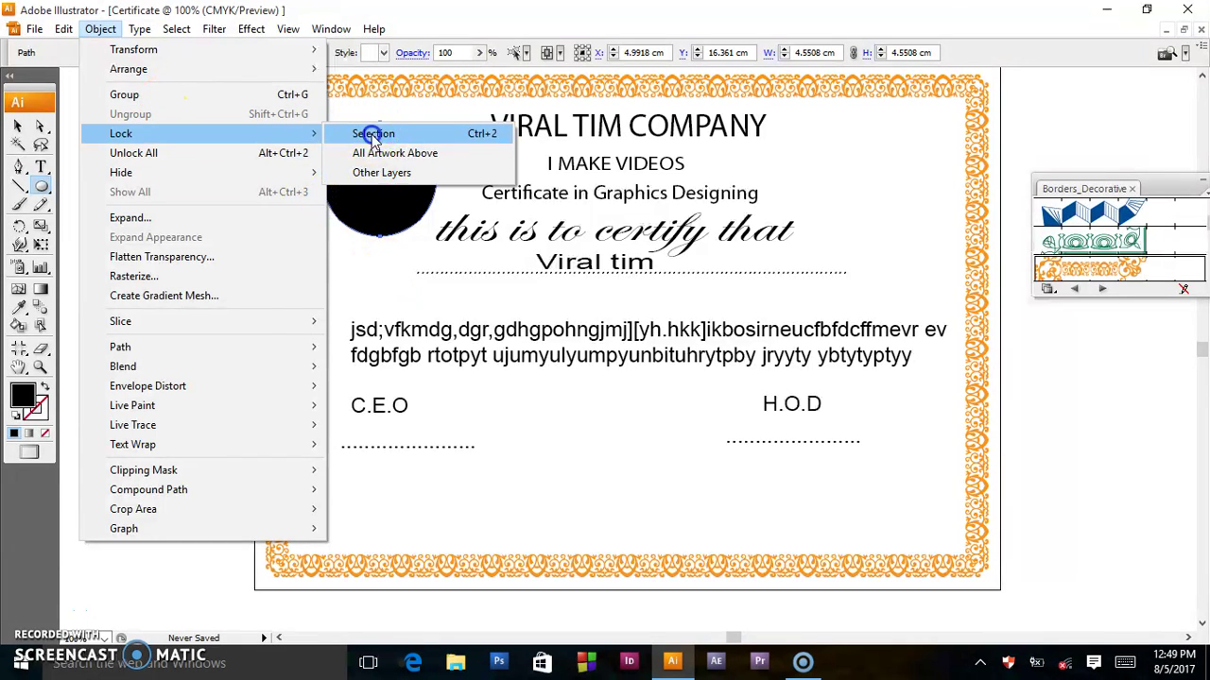
left_click(372, 133)
left_click(41, 166)
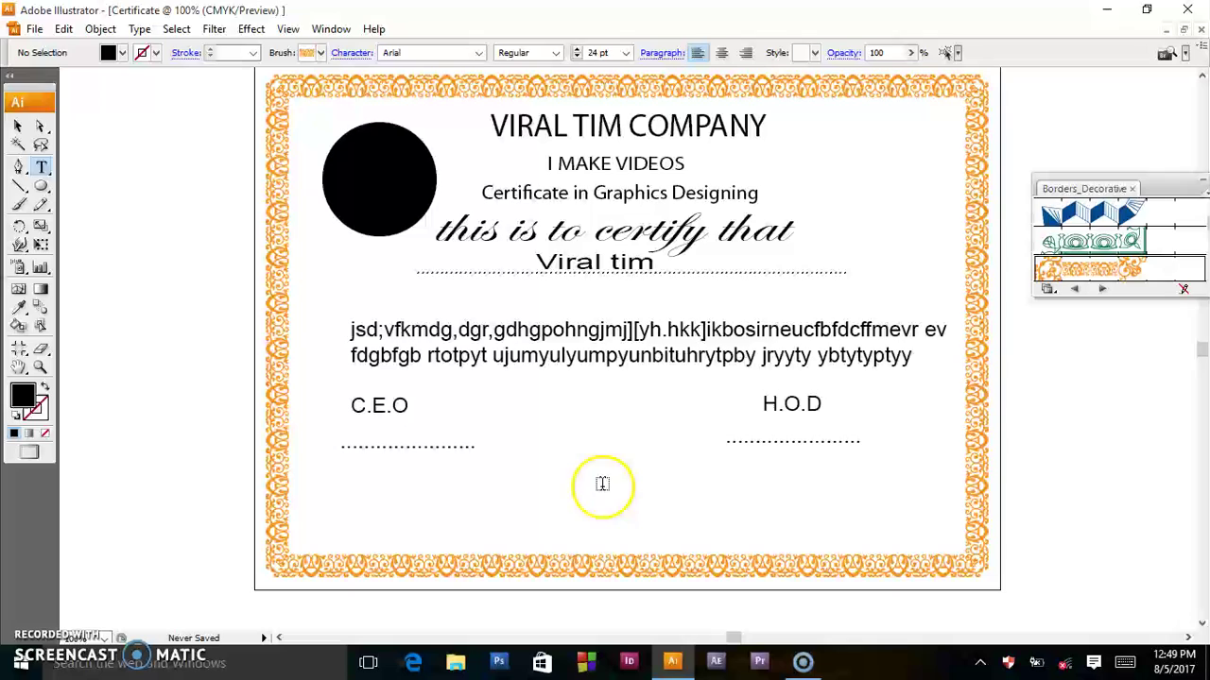
Type a letter V, fill it red, and move it enlarged into the black circle
left_click(577, 465)
type("V")
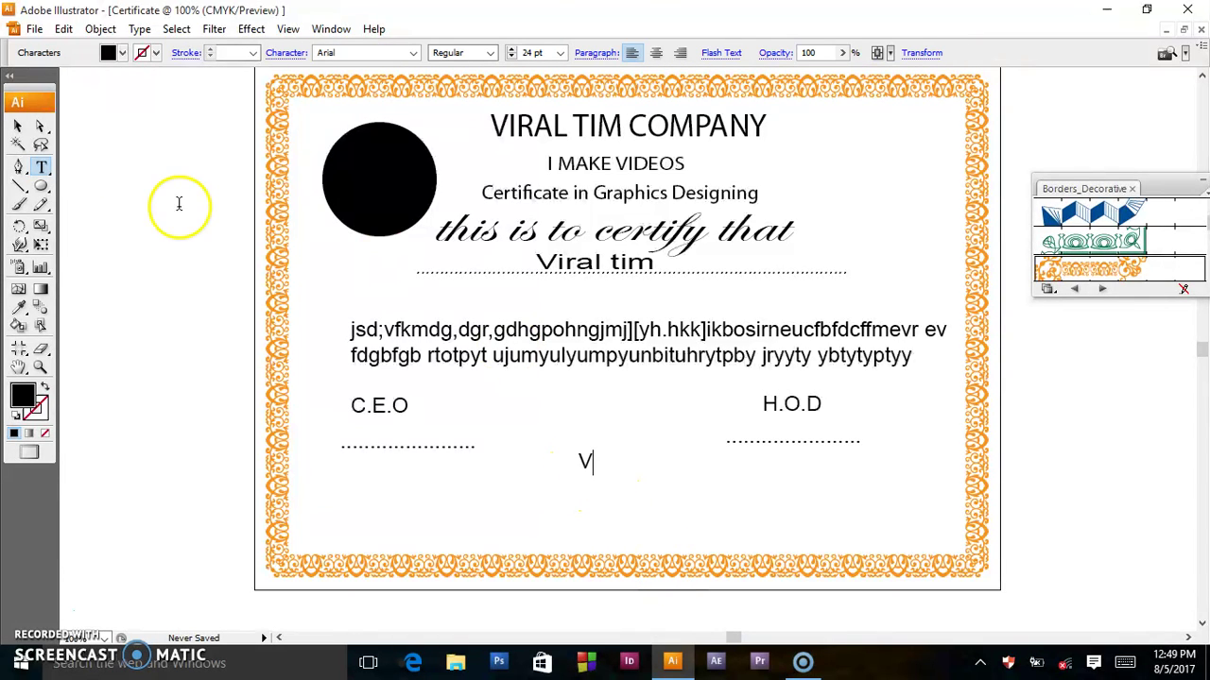
left_click(17, 126)
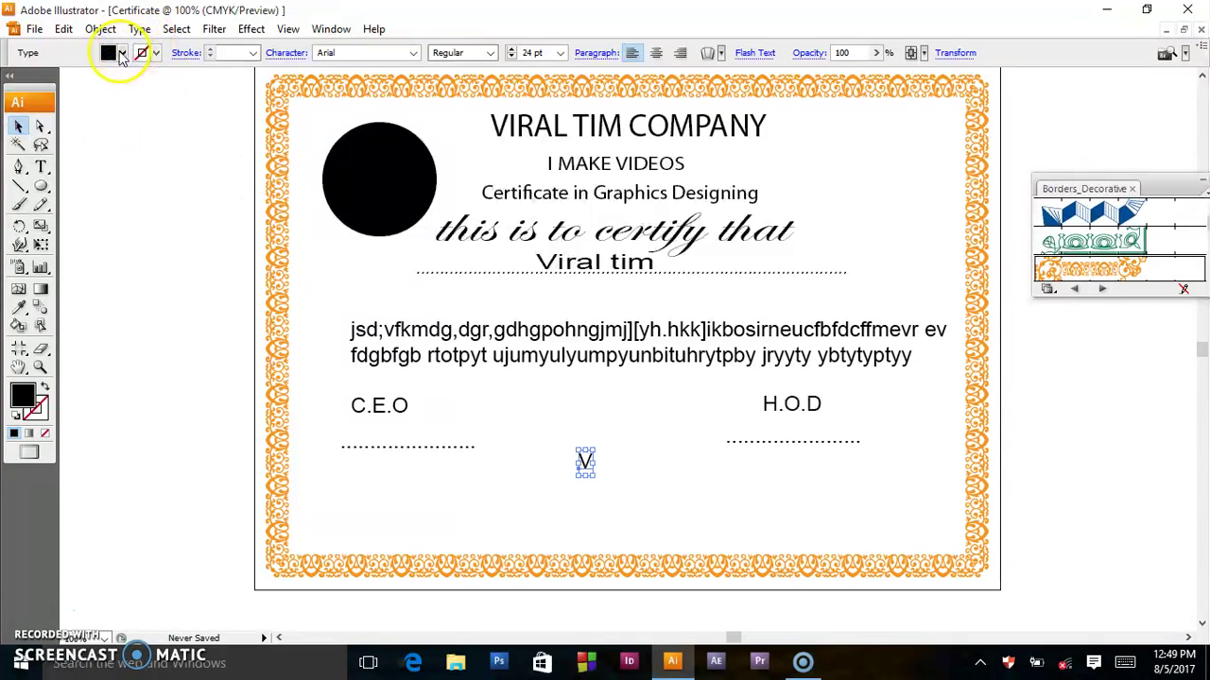
left_click(121, 53)
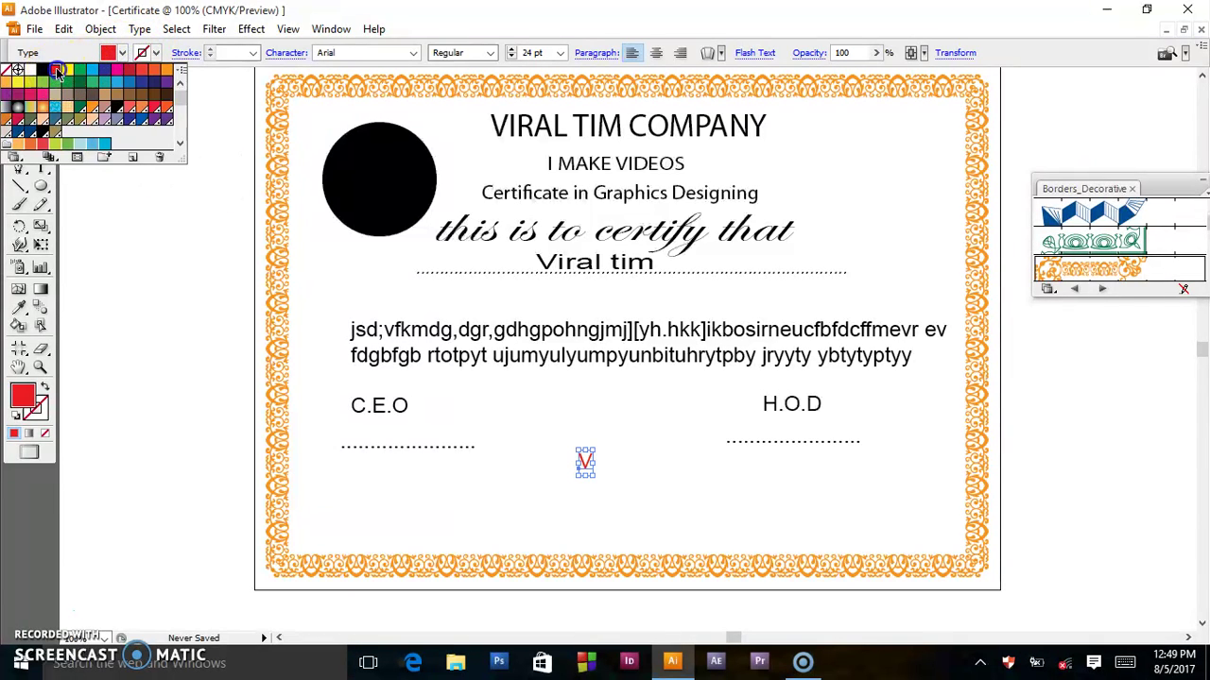
left_click(583, 460)
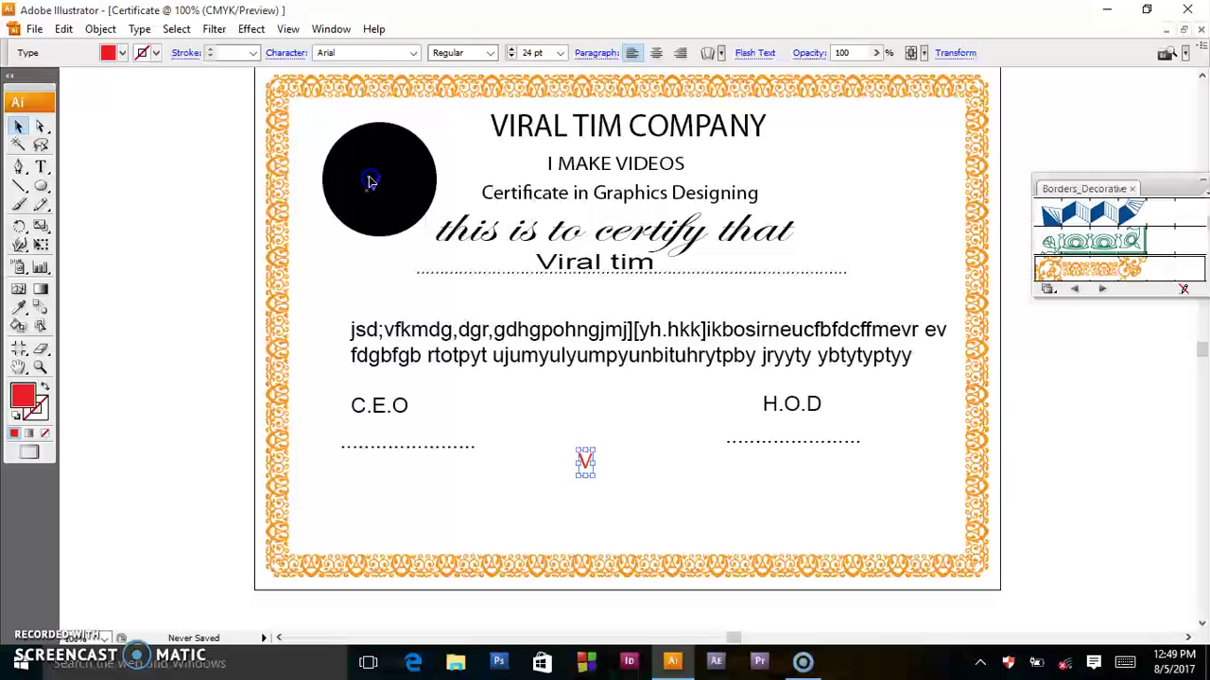
mouse_move(378, 192)
left_mouse_down()
mouse_move(424, 214)
mouse_move(385, 184)
mouse_move(335, 221)
mouse_move(379, 190)
mouse_move(421, 186)
mouse_move(383, 231)
mouse_move(375, 199)
left_mouse_up()
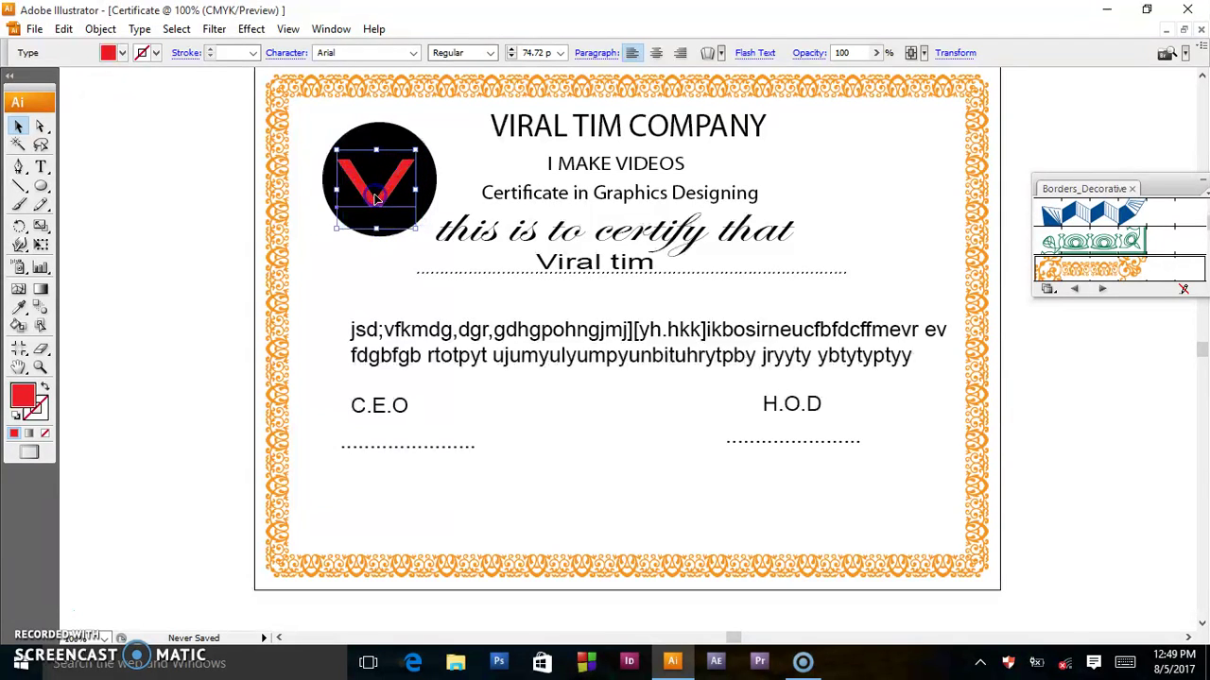
left_click(317, 290)
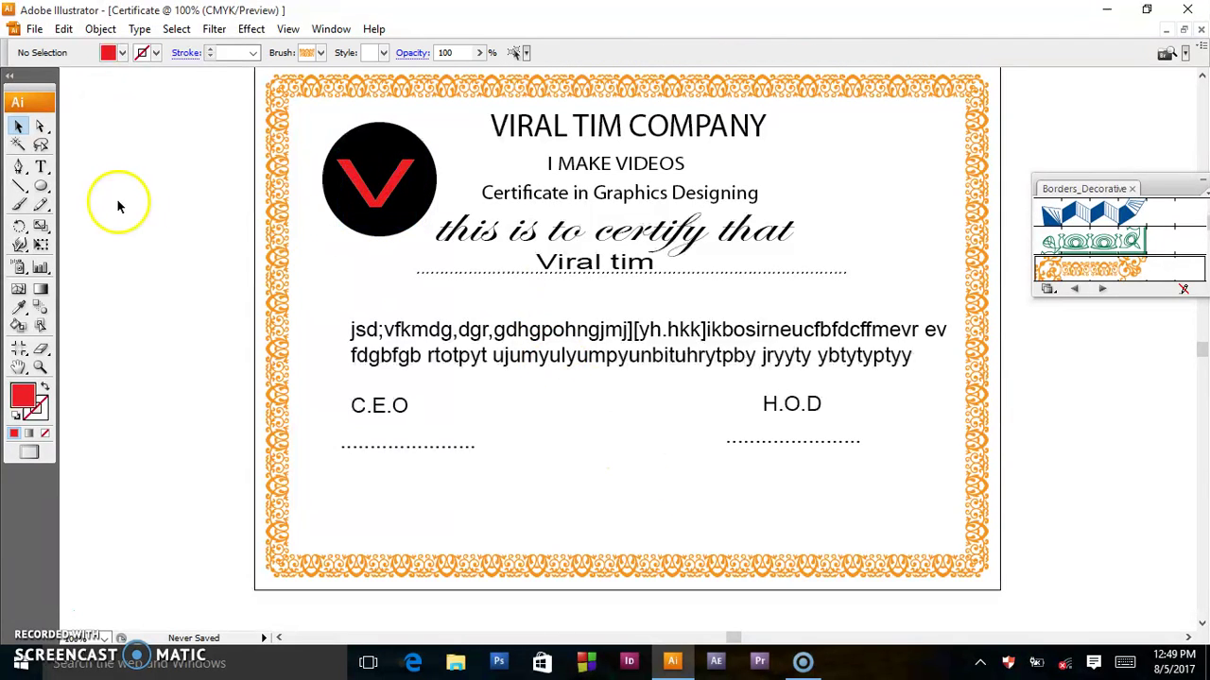
Type a letter T and set its fill to red
left_click(40, 166)
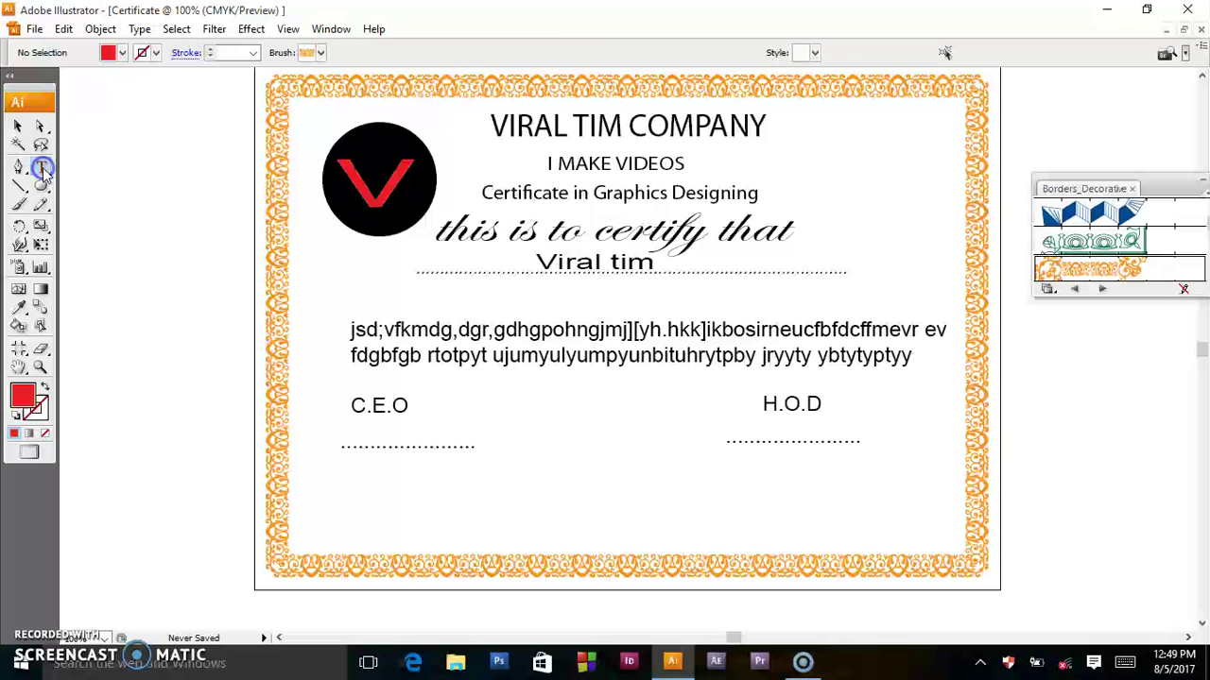
left_click(544, 463)
type("T")
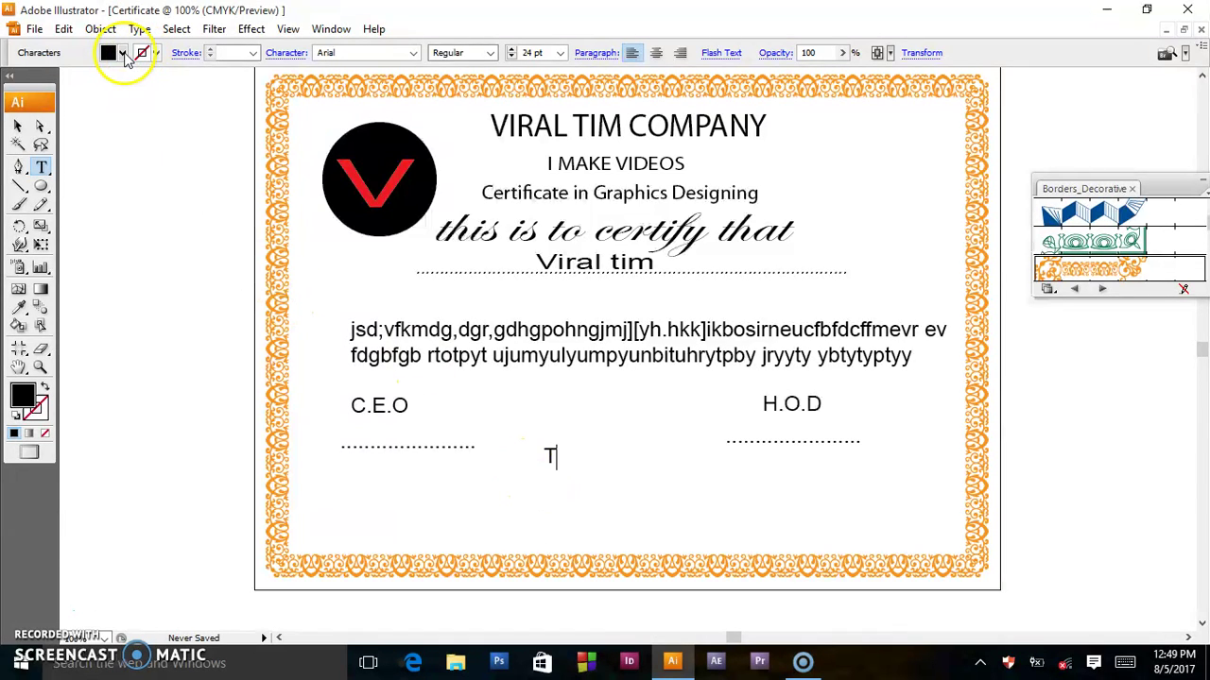
left_click(122, 54)
left_click(54, 71)
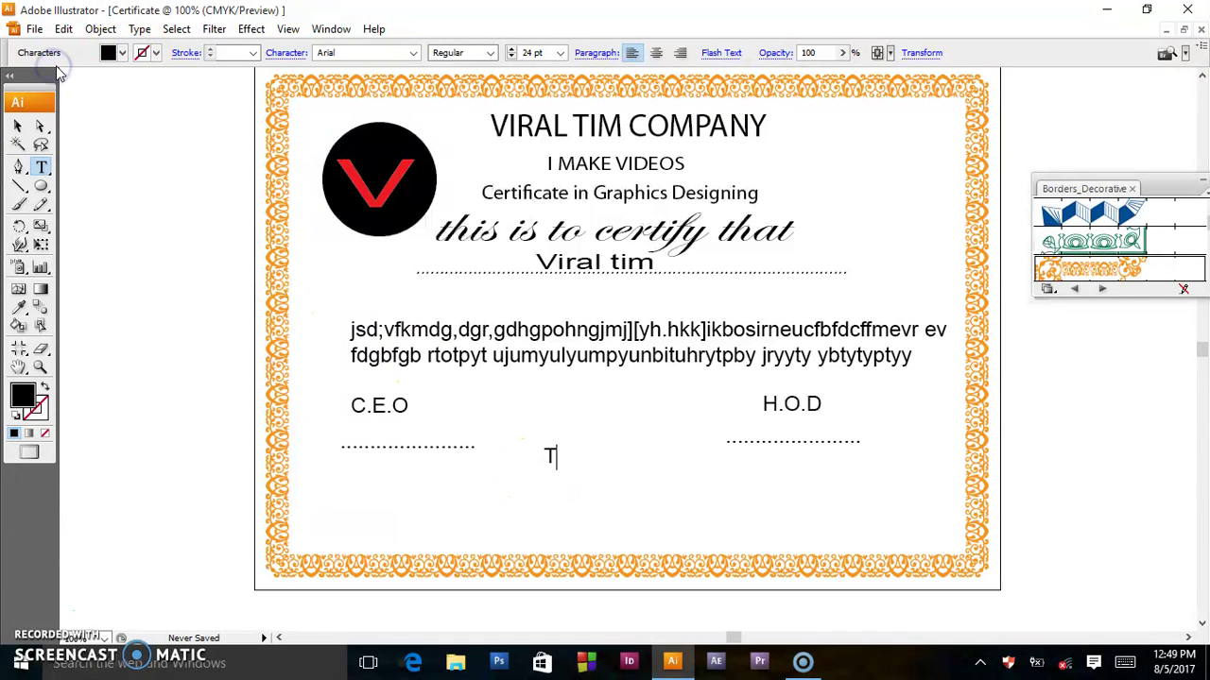
left_click(122, 54)
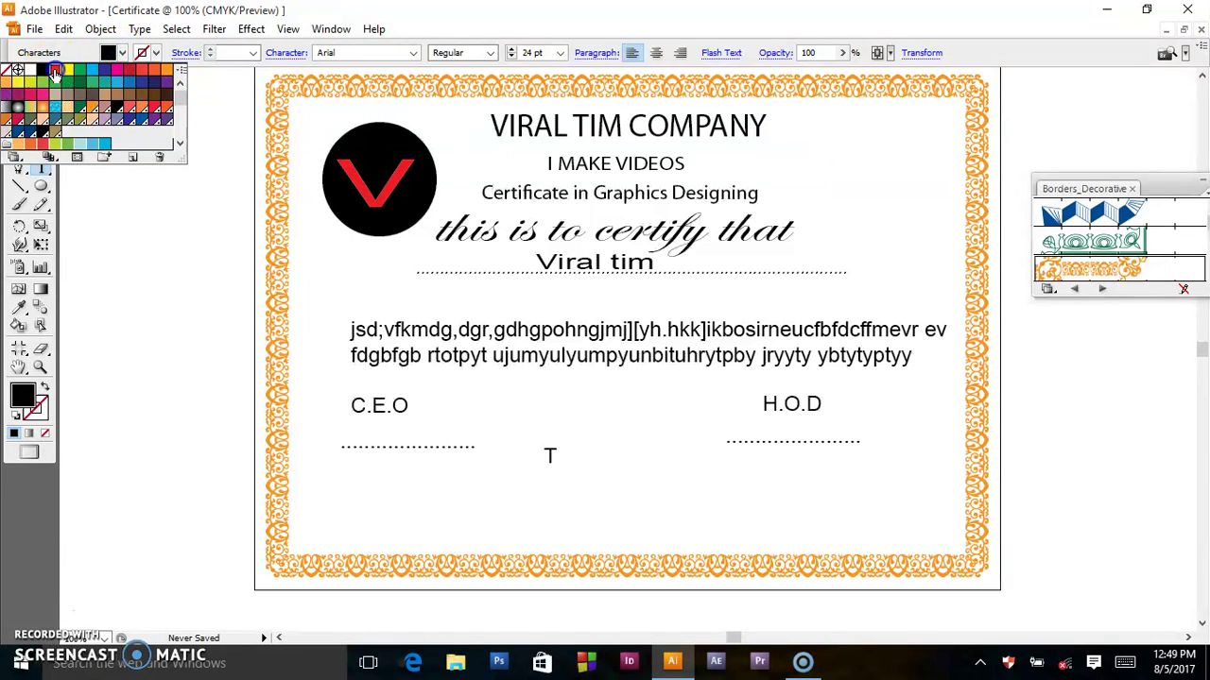
left_click(54, 72)
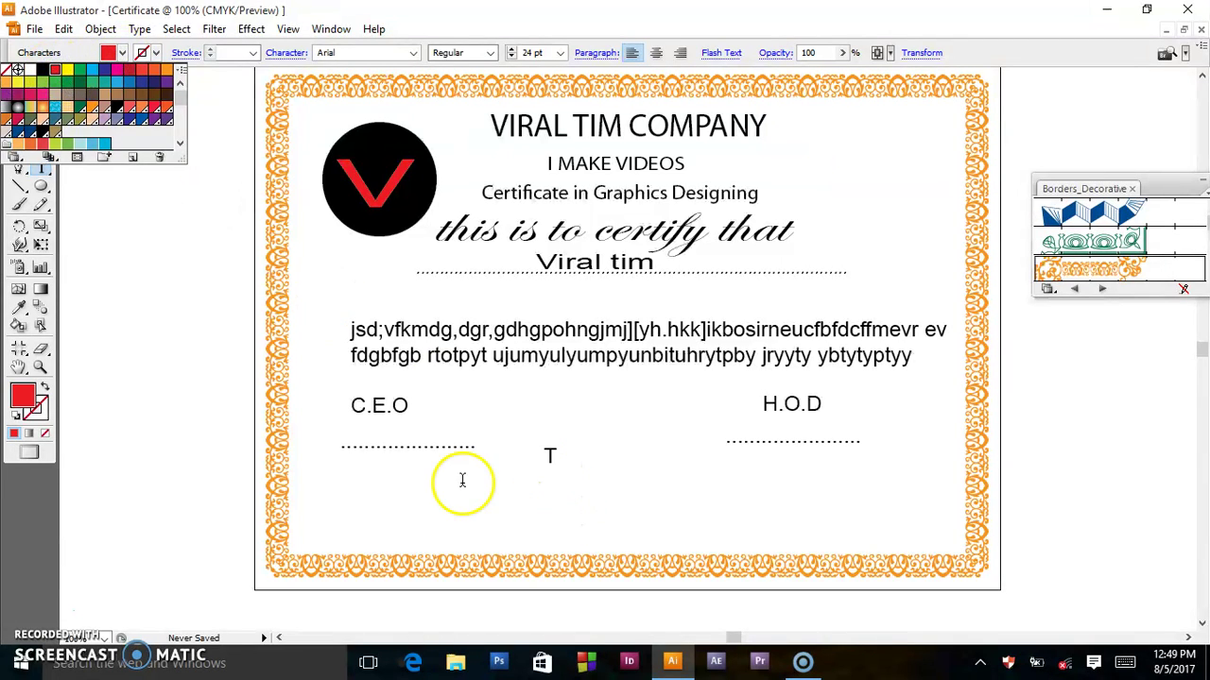
left_click(121, 53)
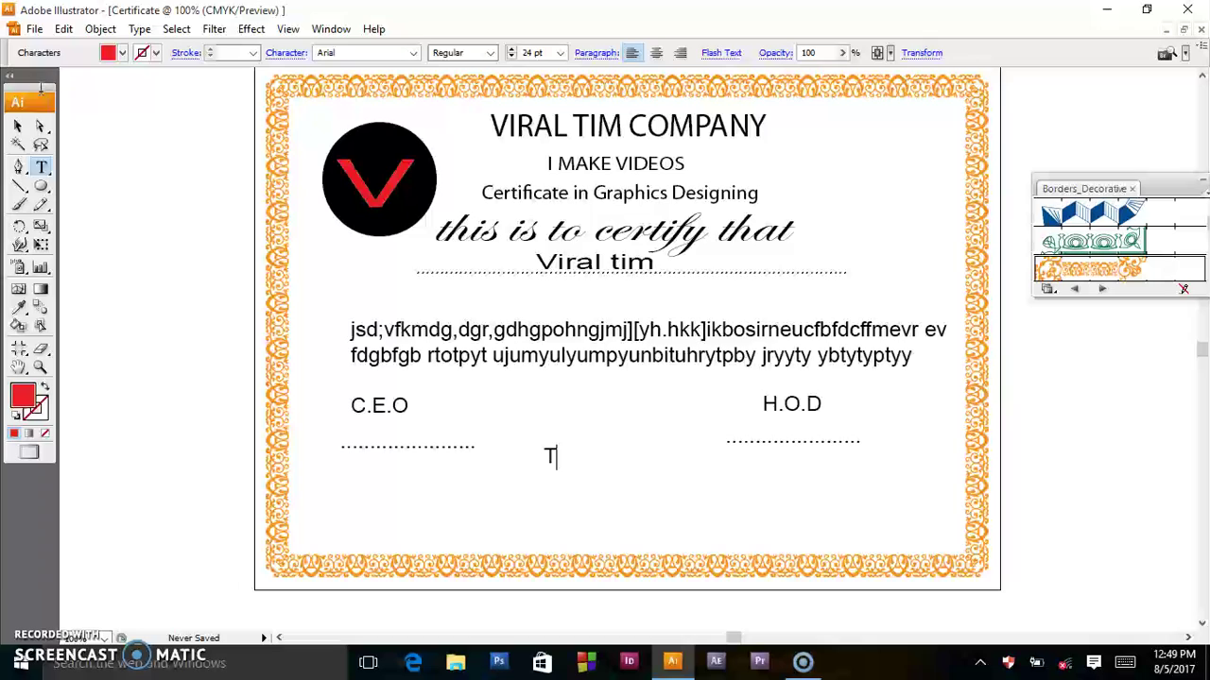
left_click(18, 128)
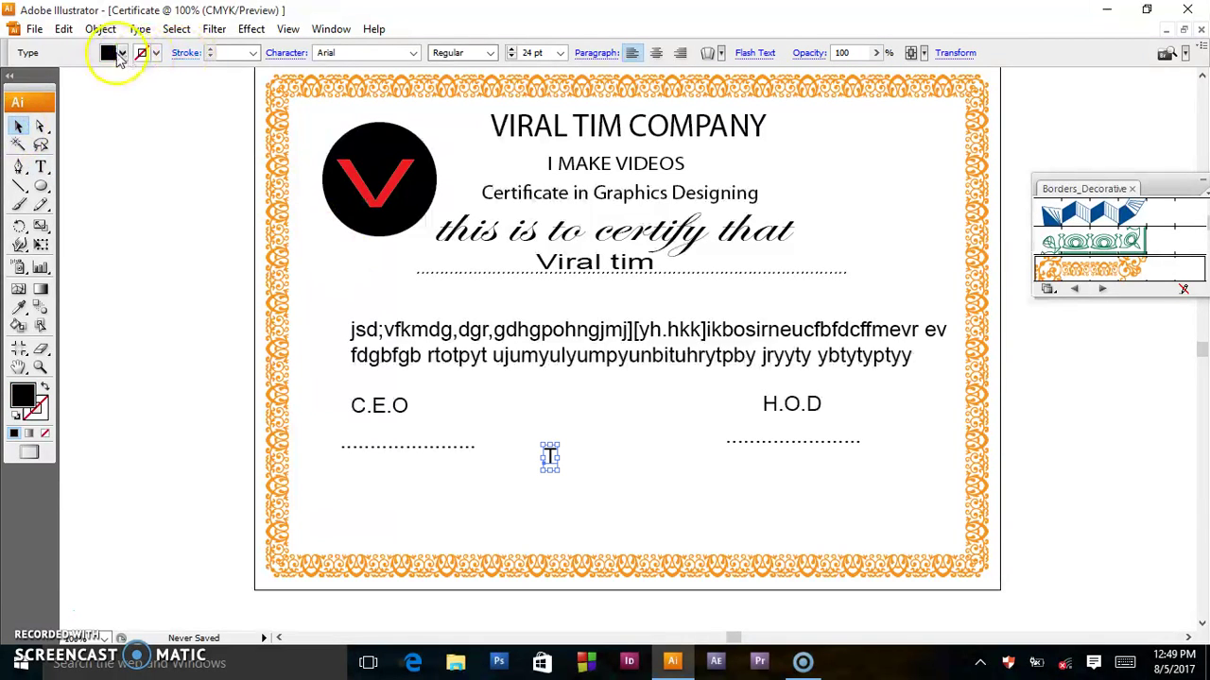
left_click(122, 53)
left_click(57, 72)
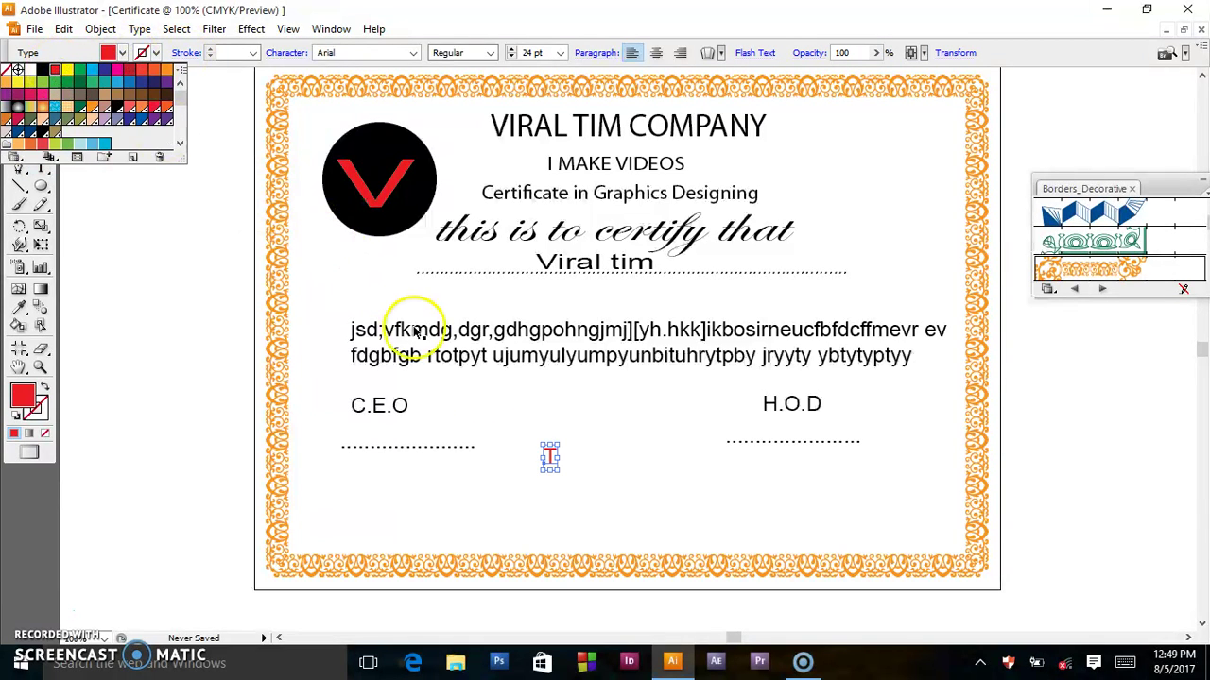
left_click(478, 292)
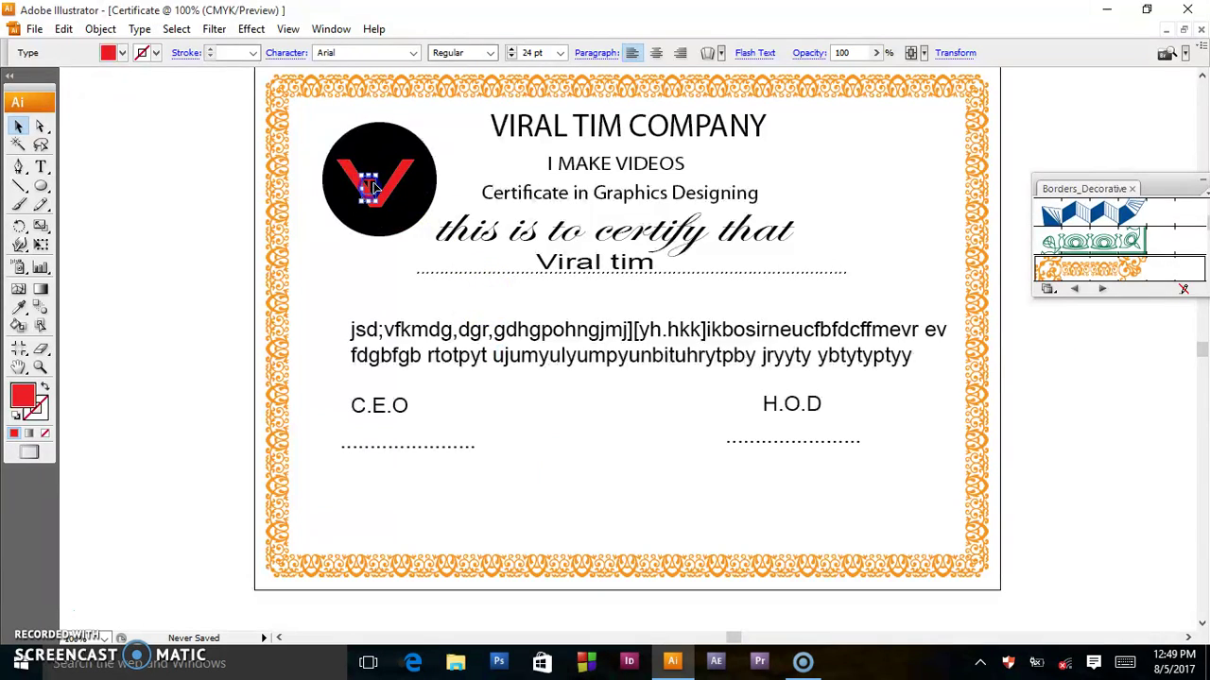
Scale and position the red T over the V inside the circle
mouse_move(374, 189)
left_mouse_down()
mouse_move(382, 224)
mouse_move(385, 205)
mouse_move(376, 236)
left_mouse_up()
key("shift+Up")
left_click_drag(363, 243, 347, 244)
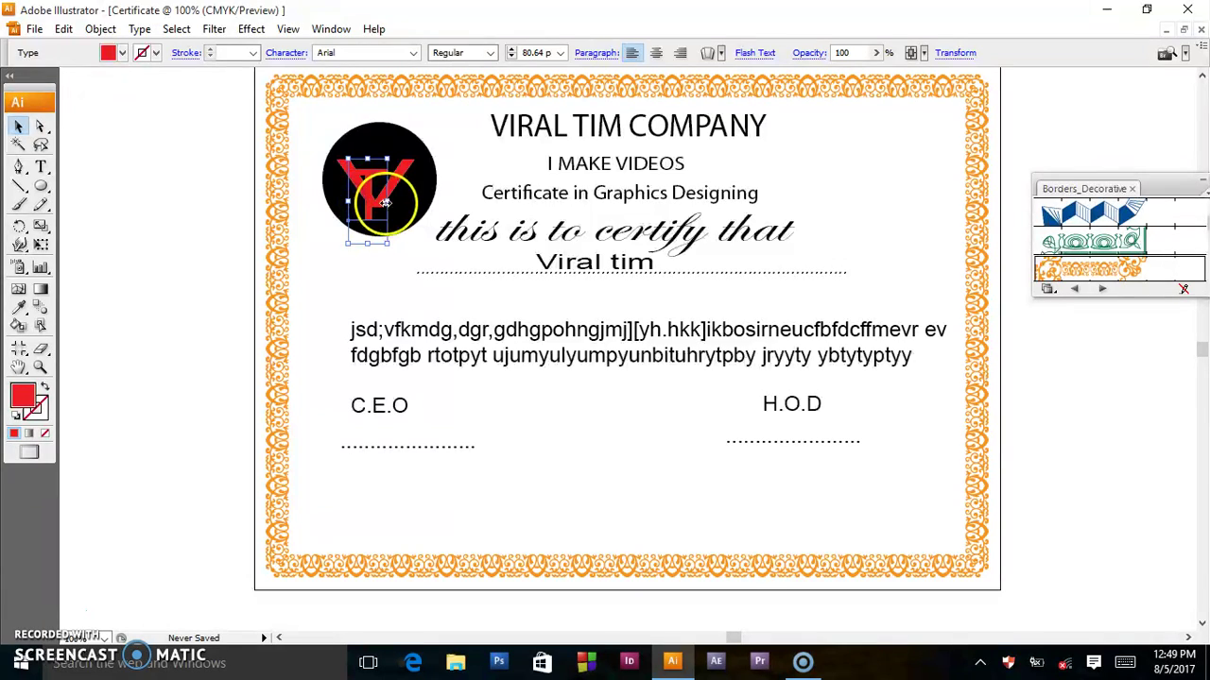
left_click_drag(386, 201, 397, 201)
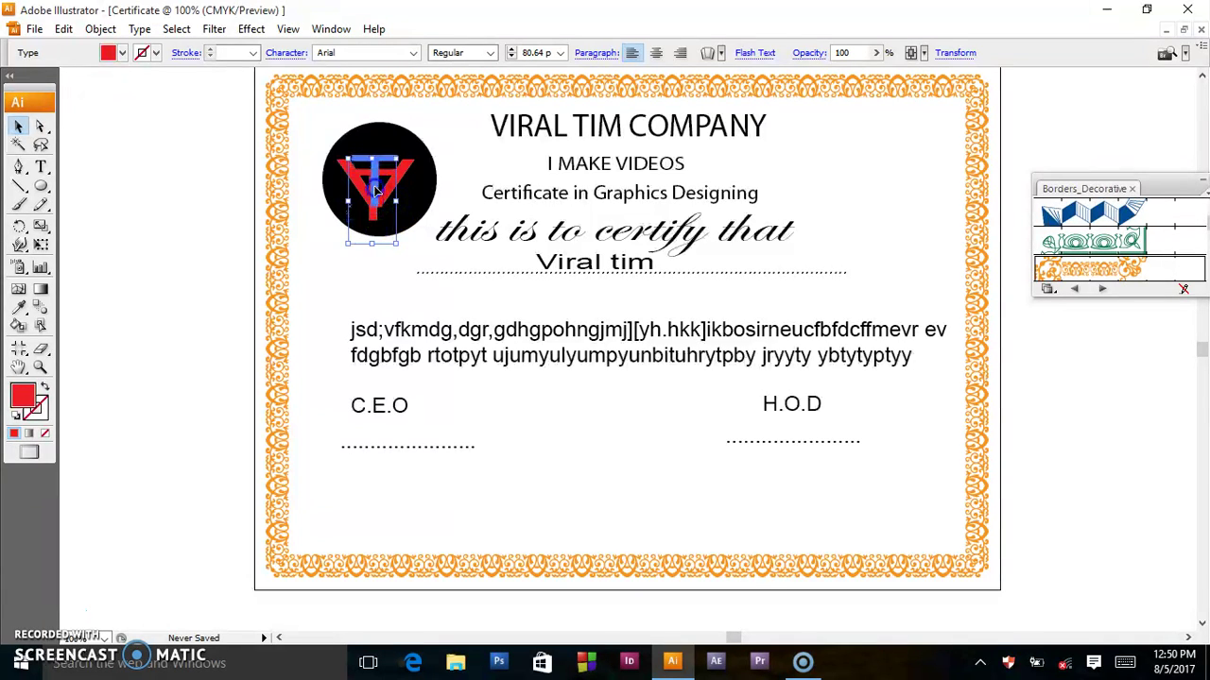
left_click_drag(375, 193, 416, 200)
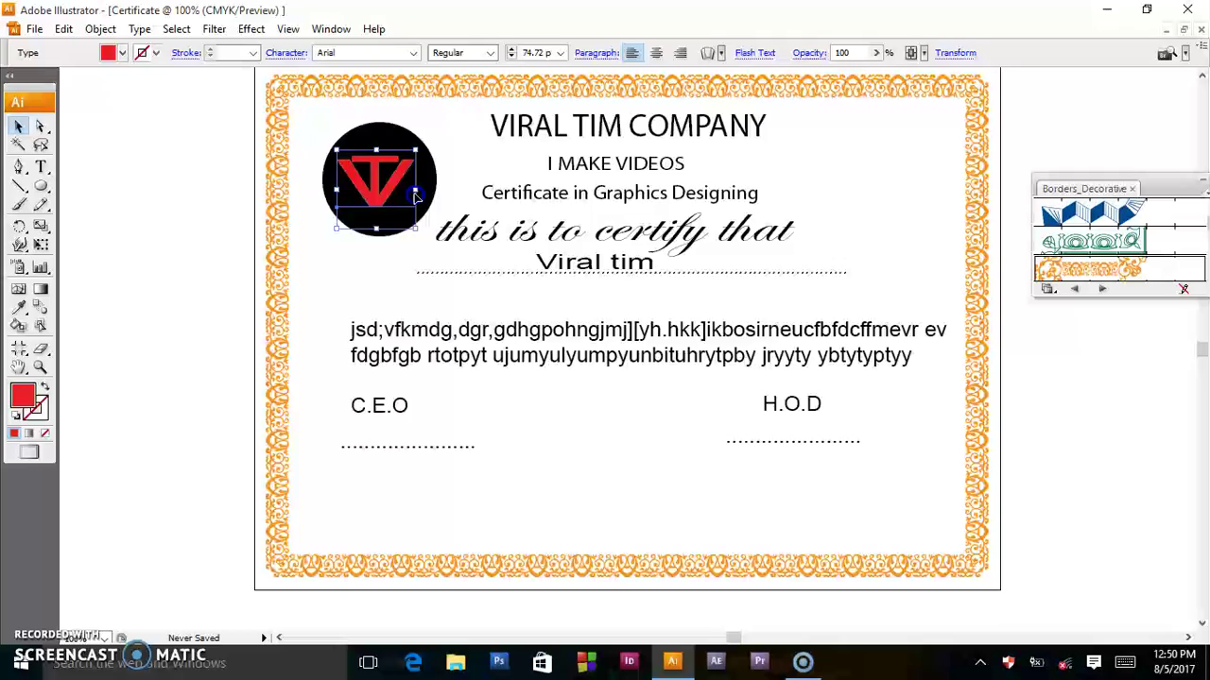
left_click(582, 411)
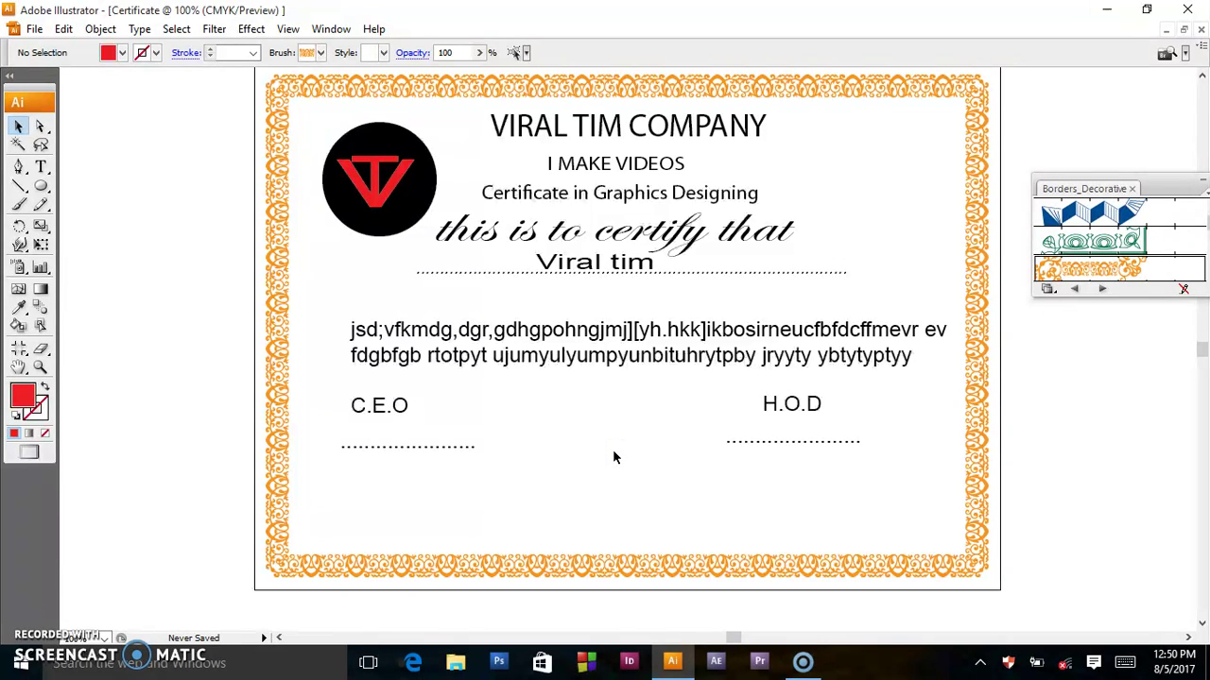
left_click_drag(670, 481, 681, 483)
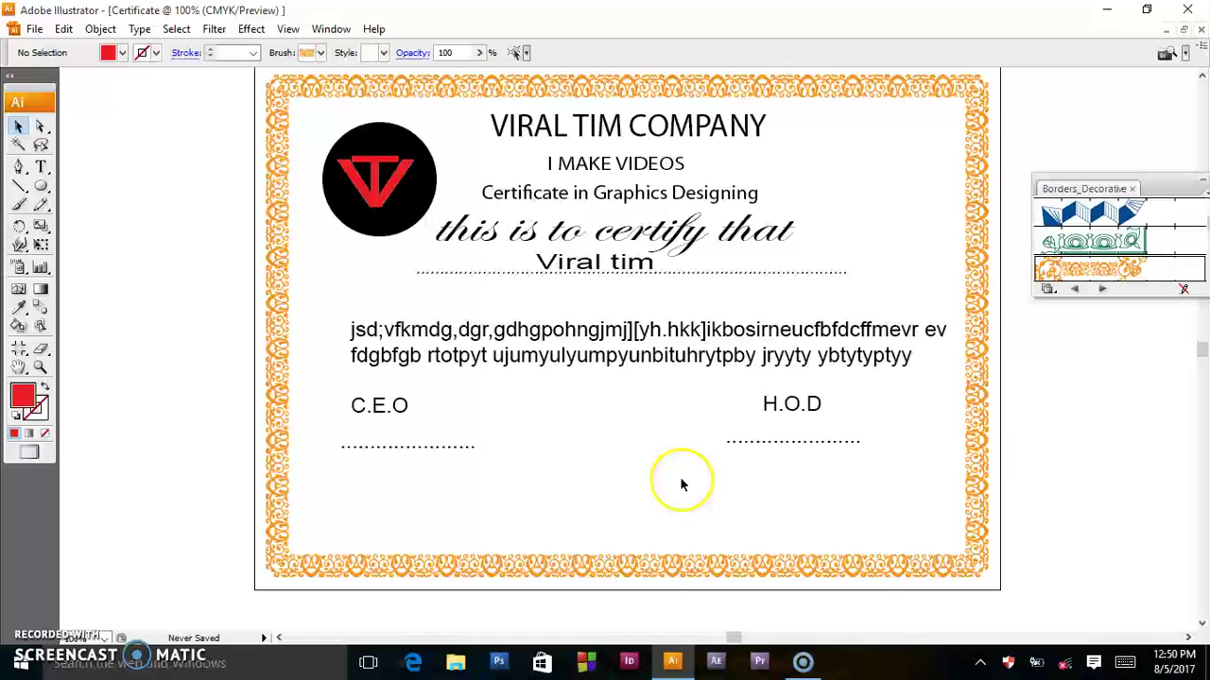
left_click(619, 358)
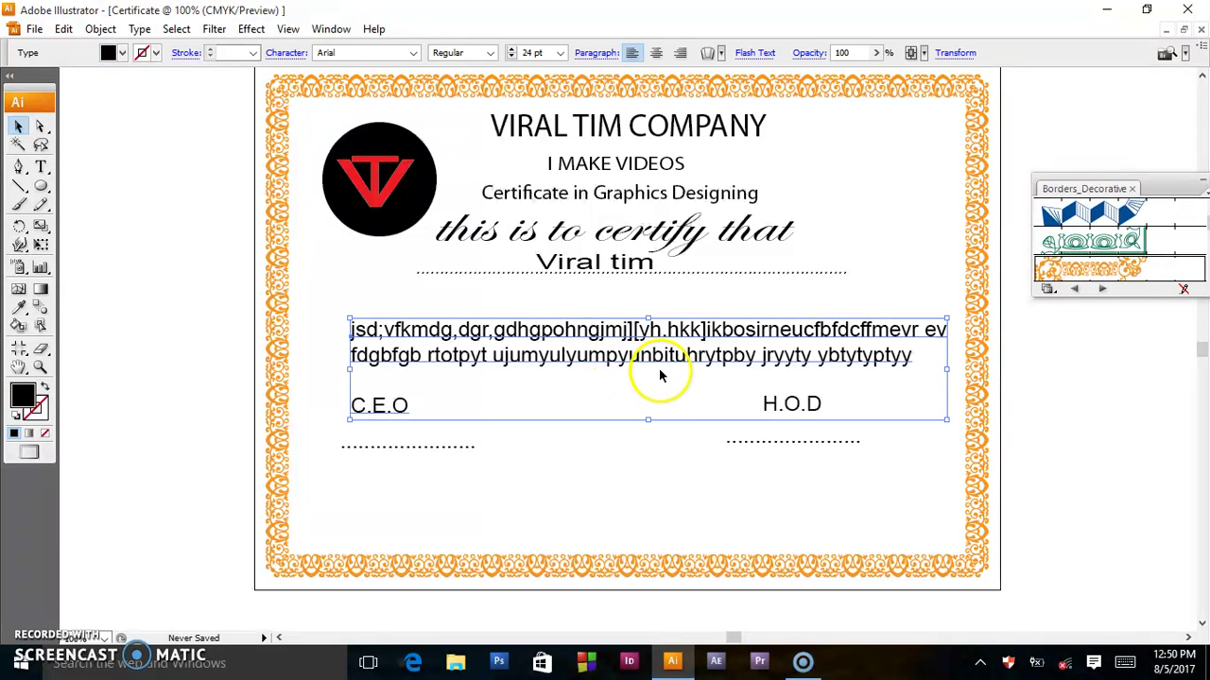
left_click(659, 375)
left_click(718, 357)
left_click_drag(648, 202, 638, 244)
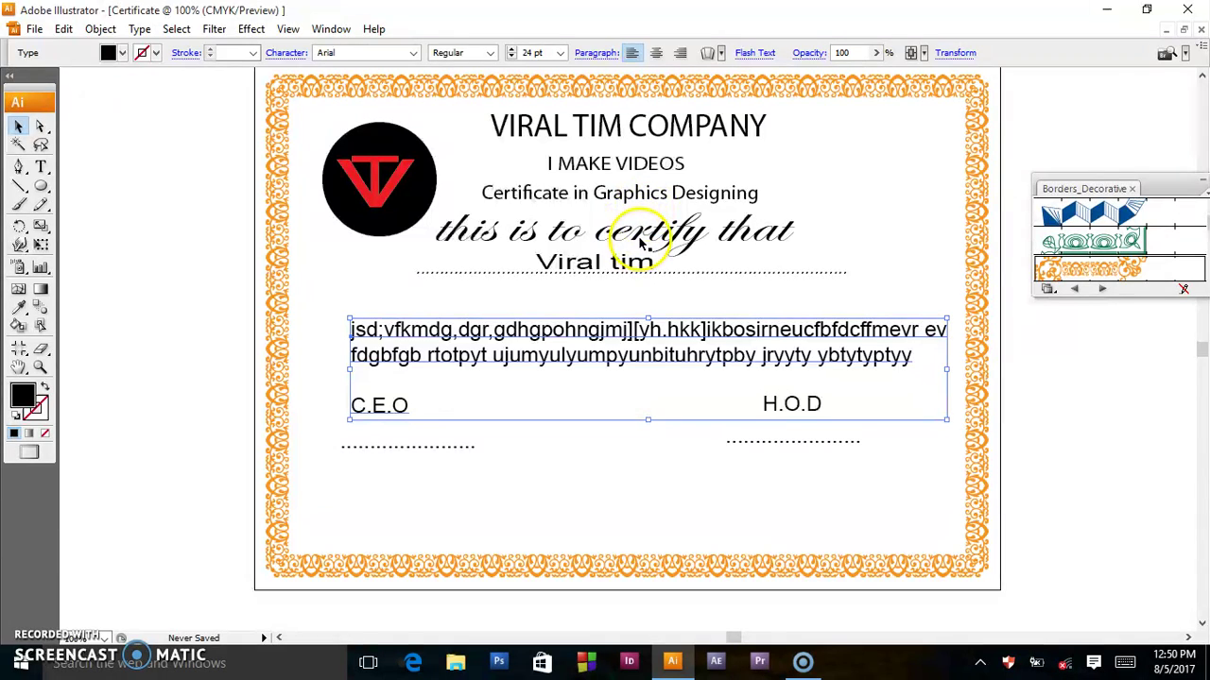
left_click(639, 244)
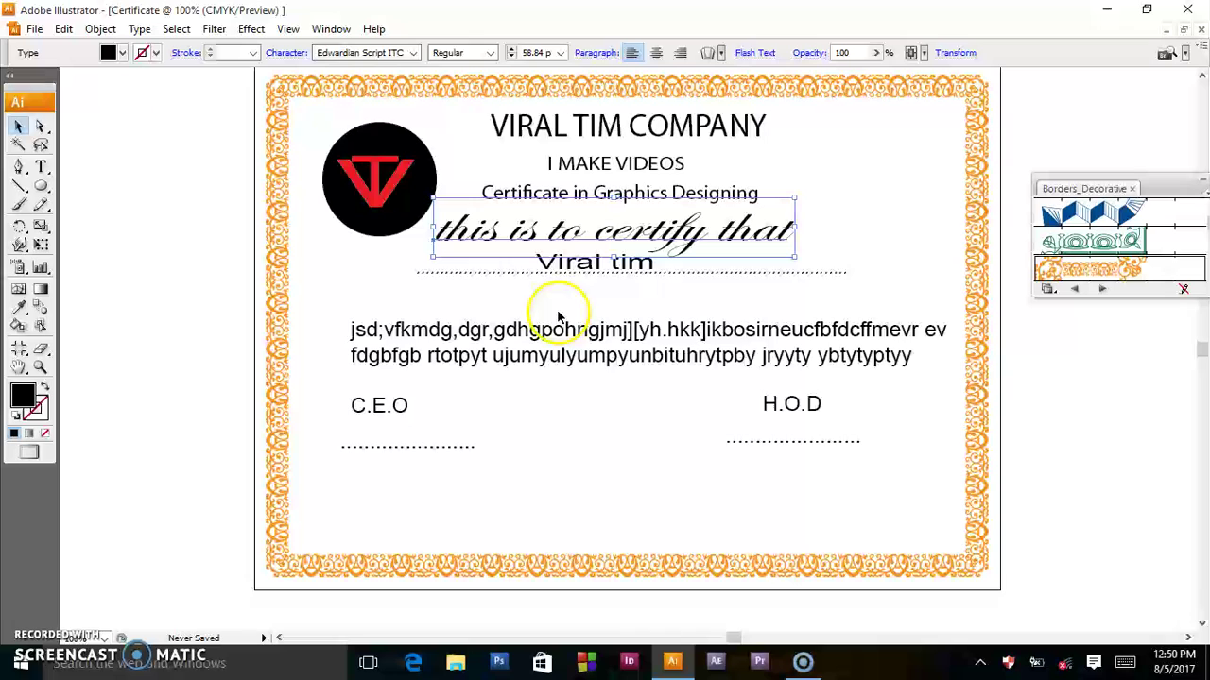
left_click(586, 360)
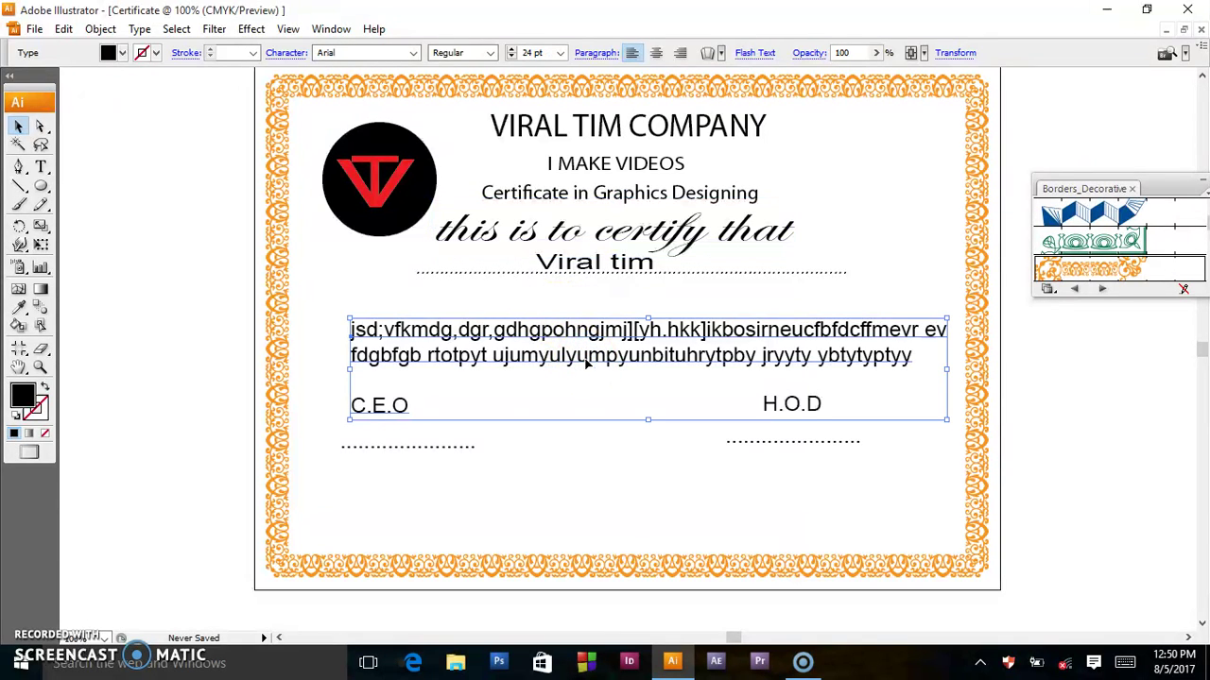